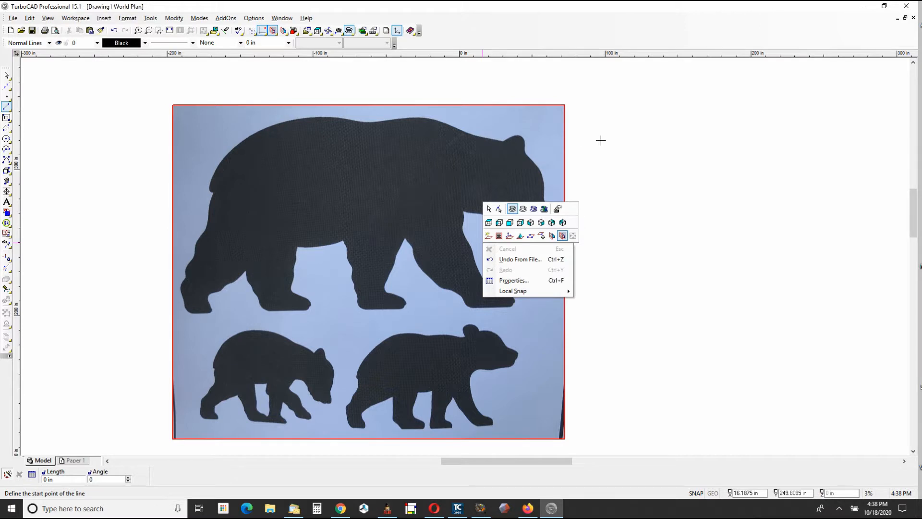
Delete the placed picture of the three bear silhouettes from the drawing
click(601, 141)
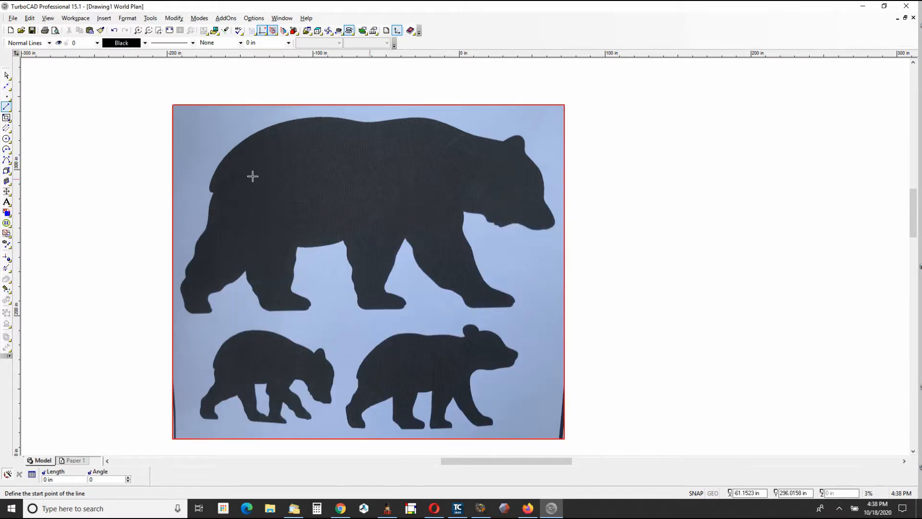
click(5, 76)
click(402, 133)
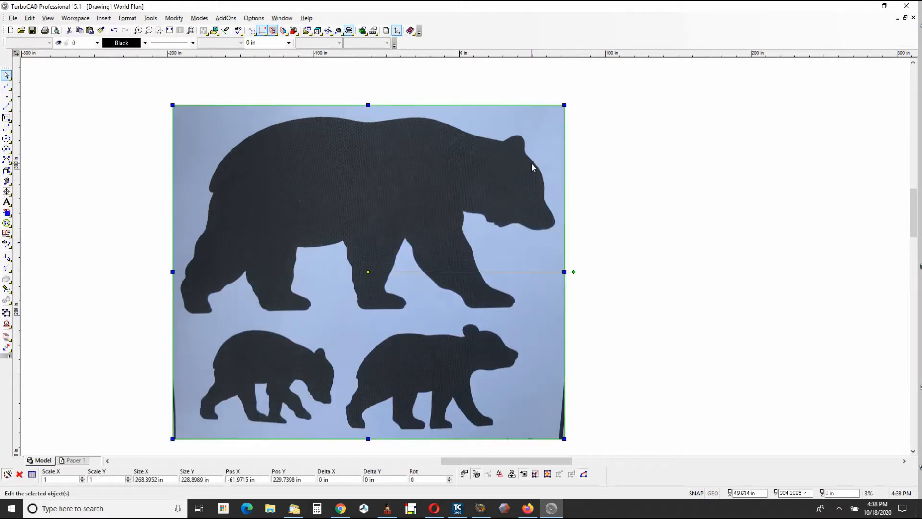
key(Delete)
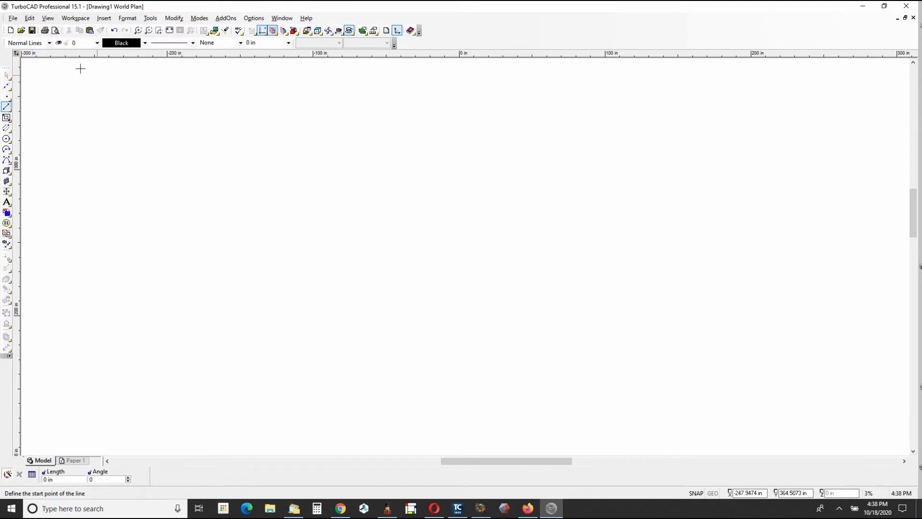
Insert the picture file big_bear.jpg, placing its upper-left corner at about X -201 in, Y 359 in
click(13, 18)
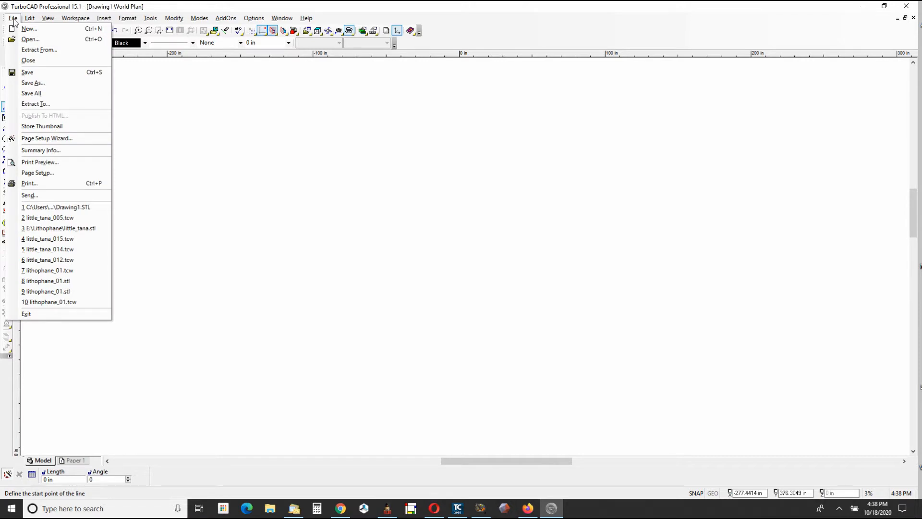
mouse_move(104, 19)
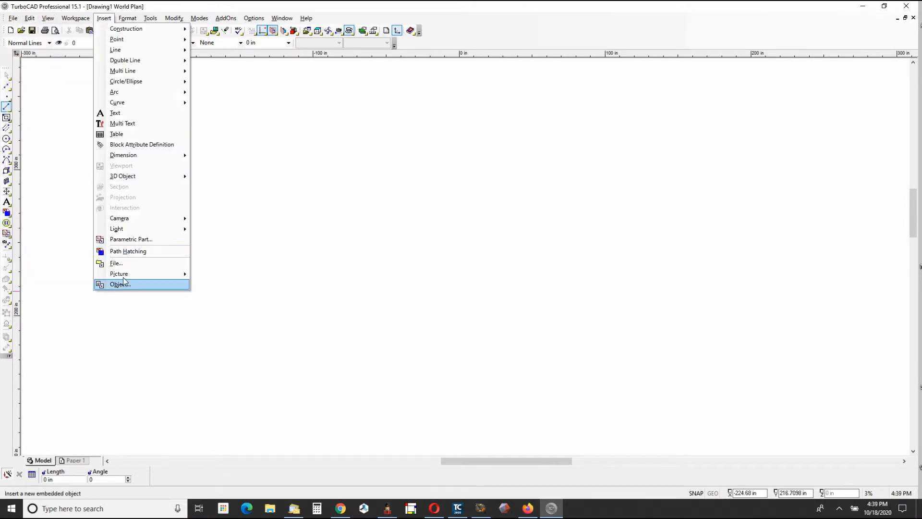
mouse_move(126, 275)
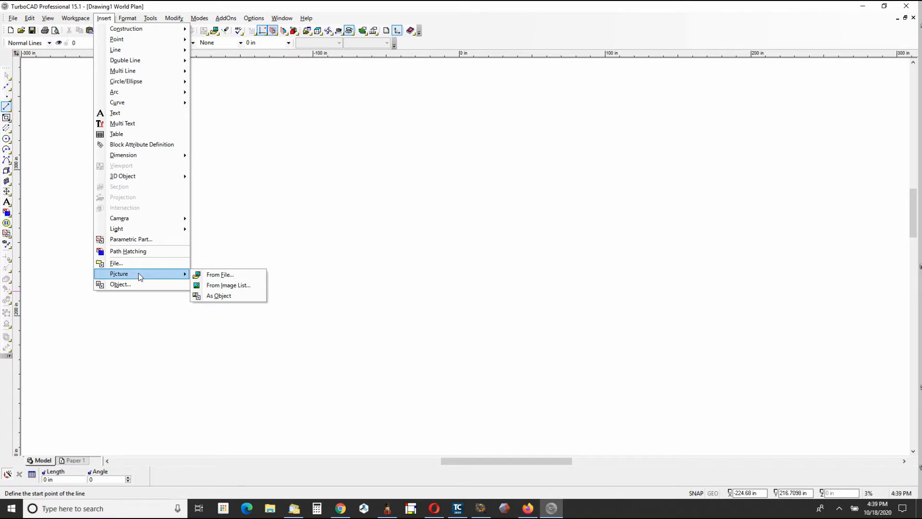
click(218, 275)
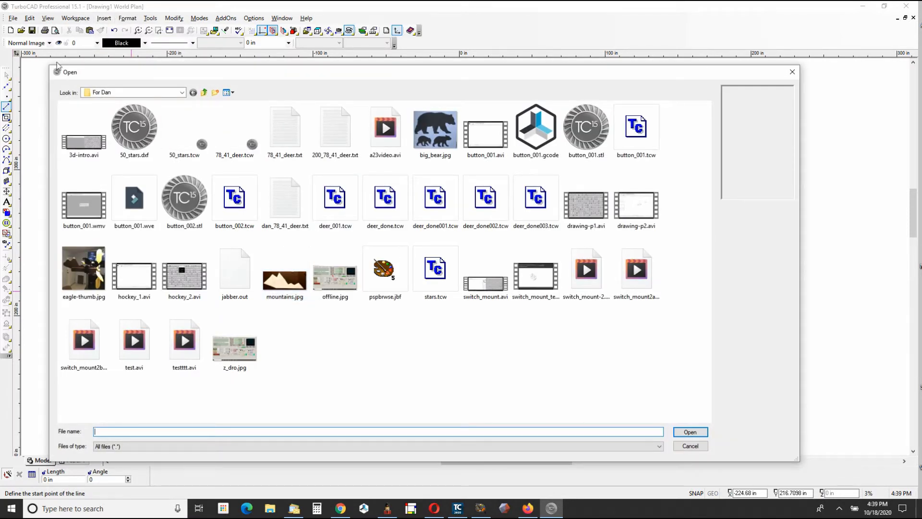
click(443, 127)
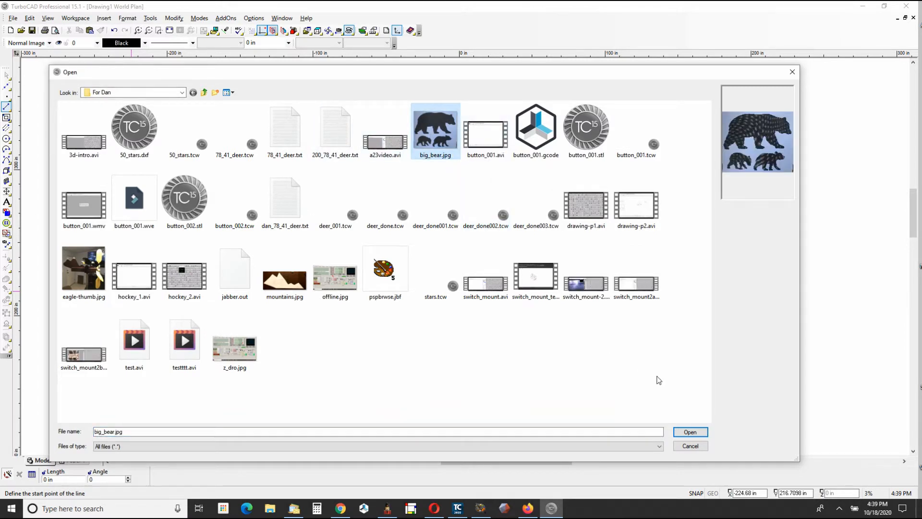
click(691, 432)
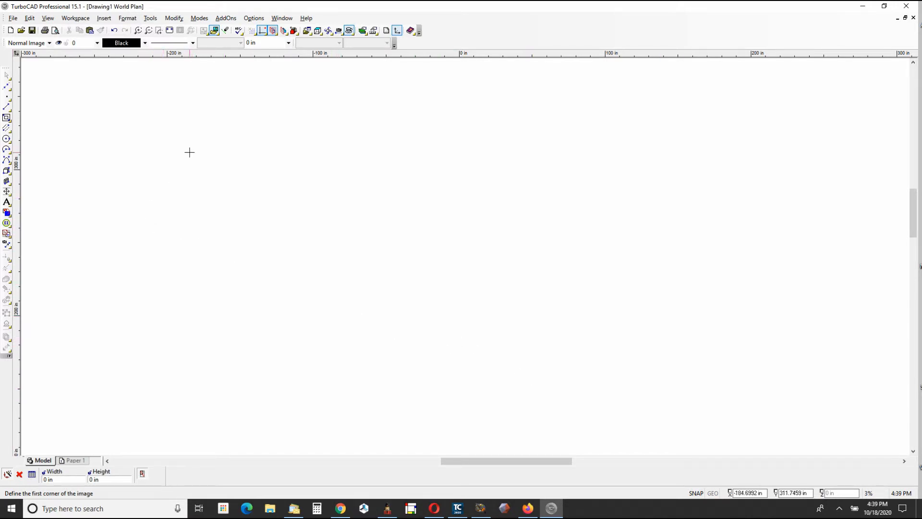
click(164, 83)
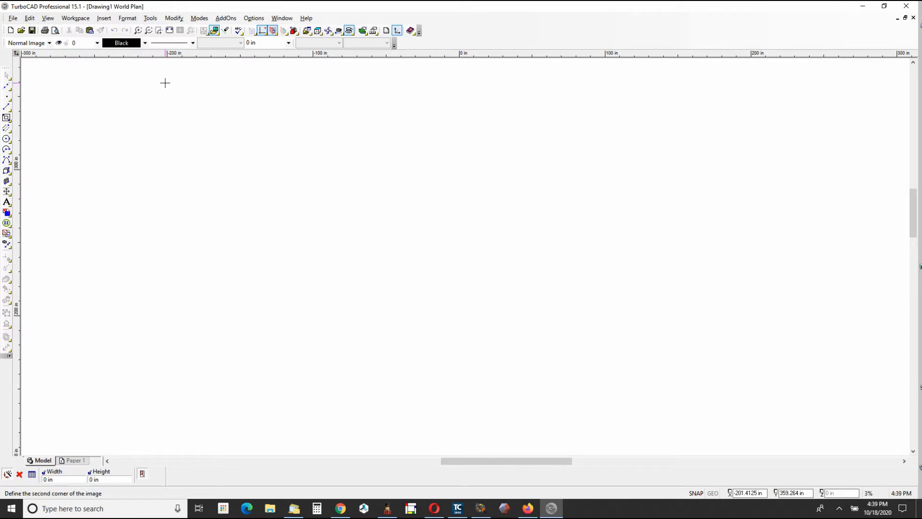
click(445, 416)
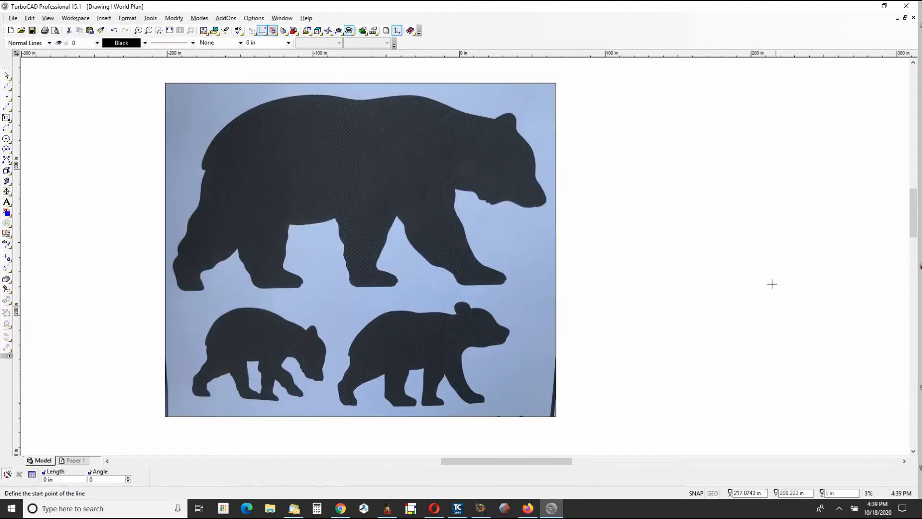
right_click(614, 211)
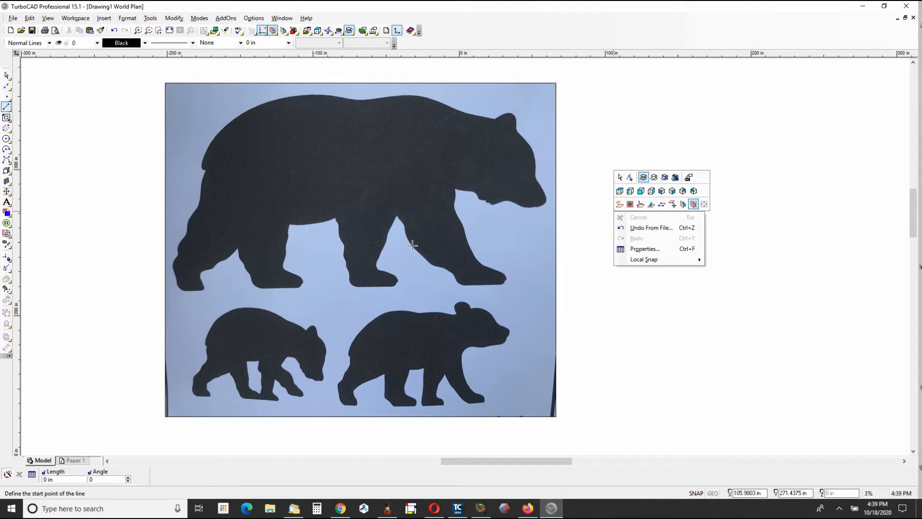
click(658, 118)
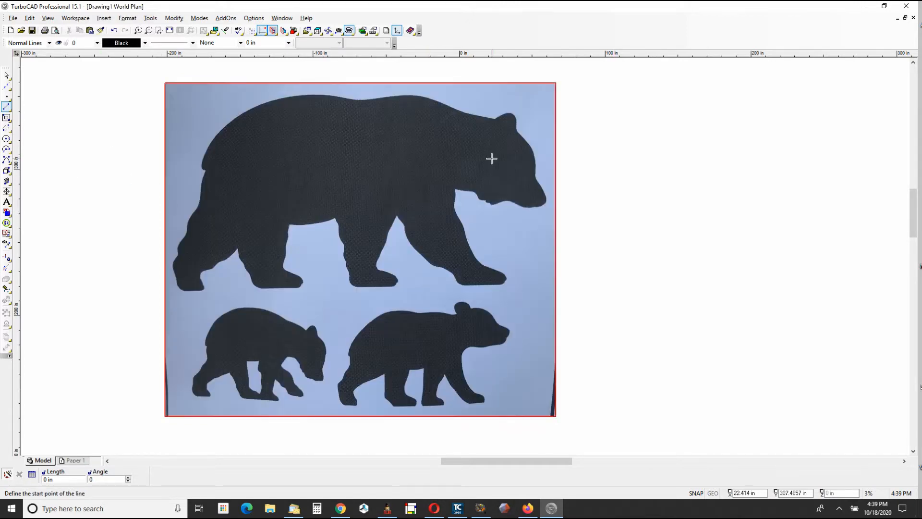
click(7, 76)
middle_drag(370, 238, 404, 260)
scroll(427, 258, up, 1)
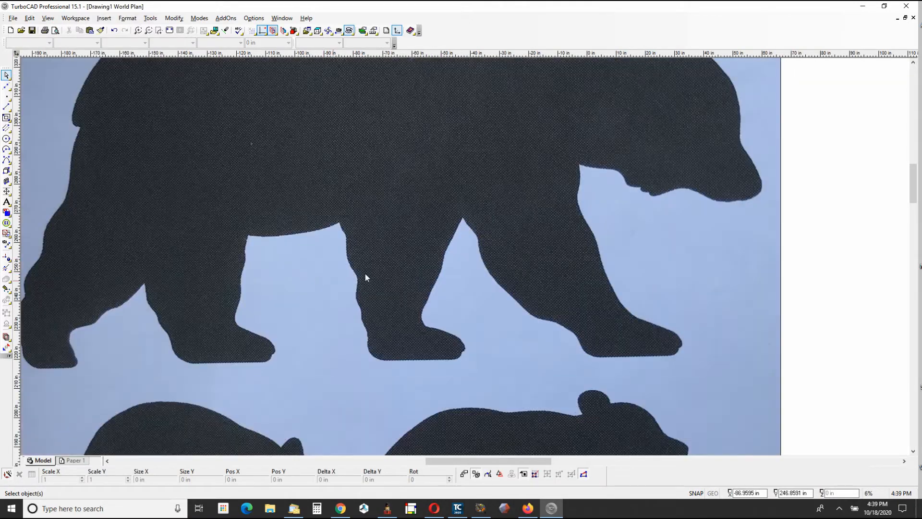
scroll(510, 234, down, 1)
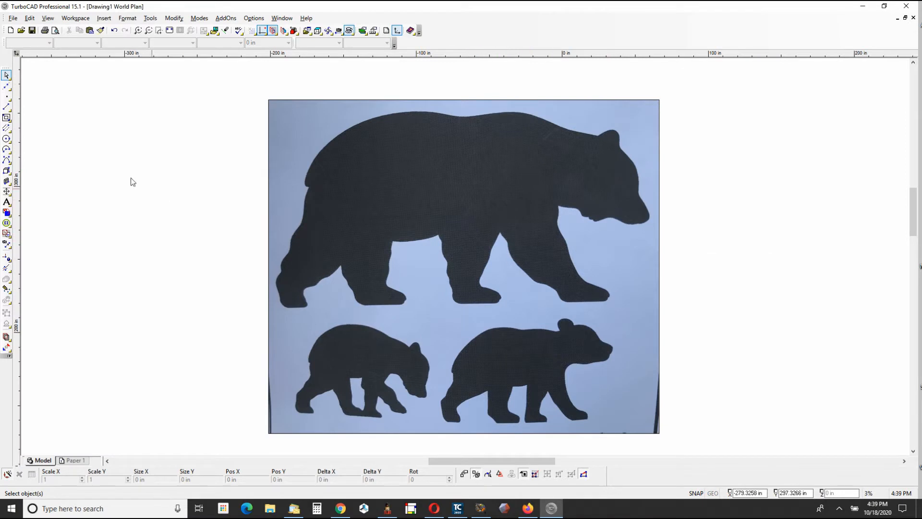
Start a Bezier curve at the corner between the large bear's front leg and throat, and trace the throat's upper edge to its downward bend
click(6, 107)
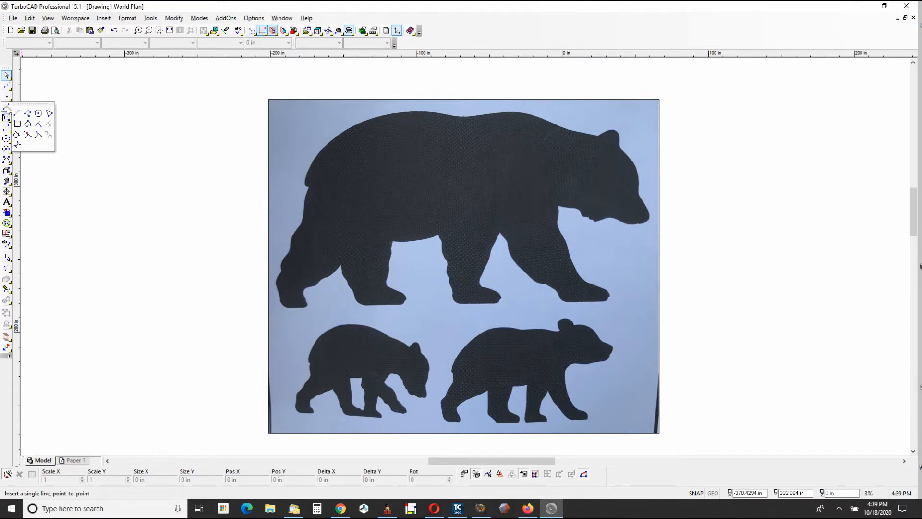
click(7, 160)
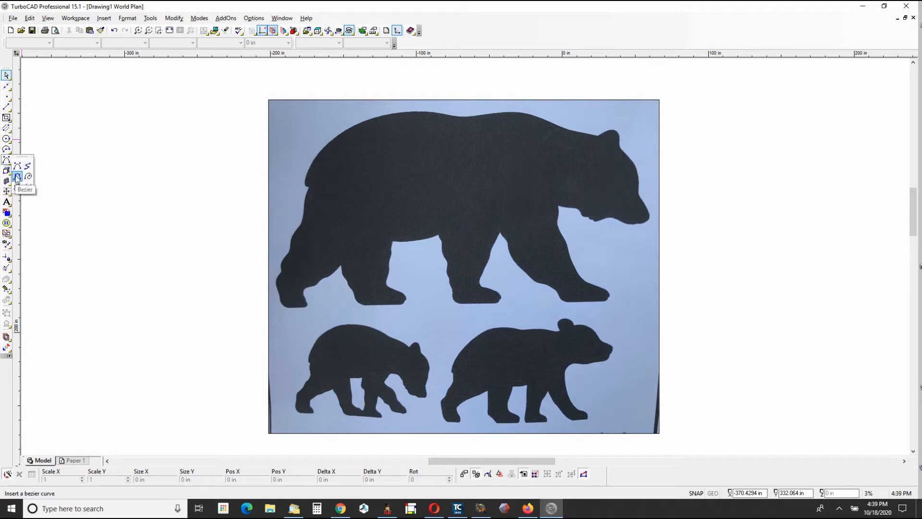
click(17, 178)
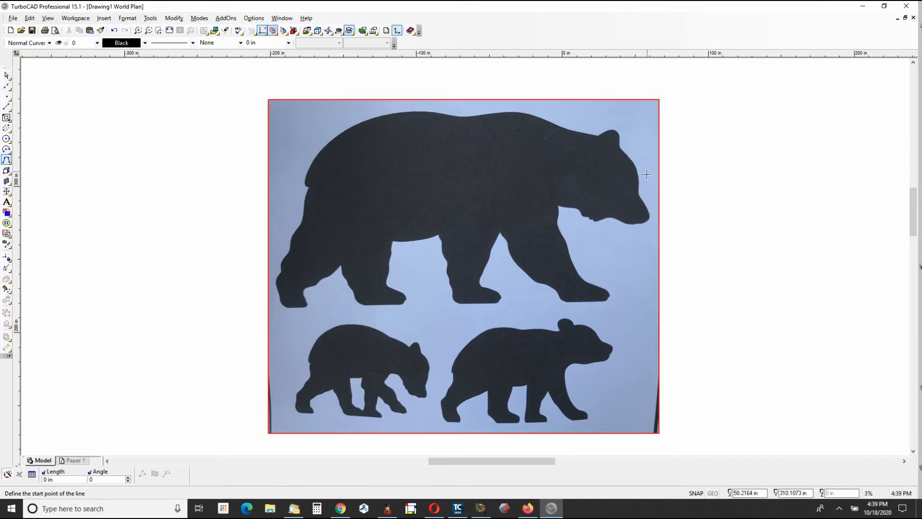
scroll(648, 220, up, 4)
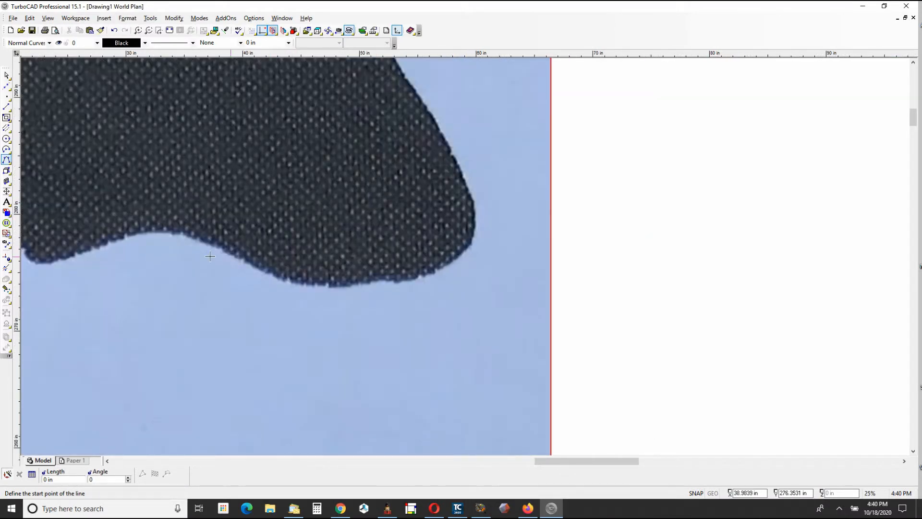
scroll(467, 256, down, 1)
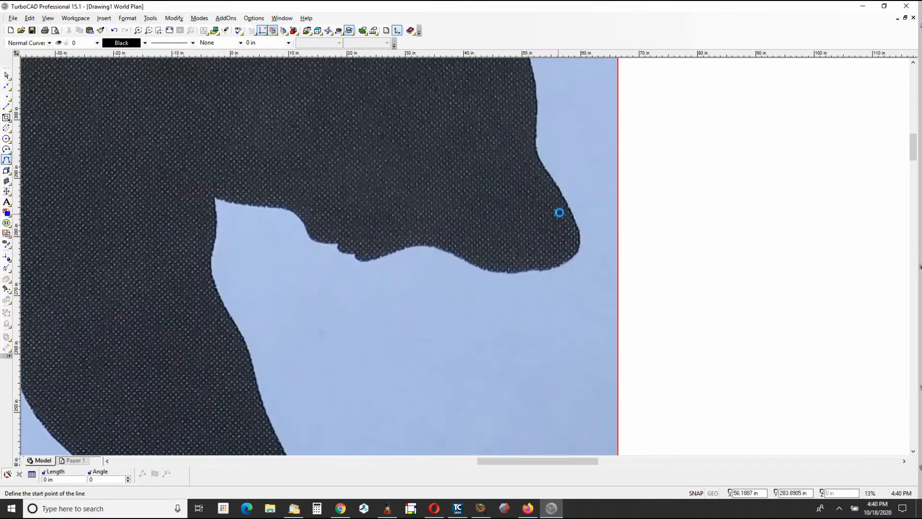
scroll(559, 212, up, 3)
scroll(418, 238, down, 1)
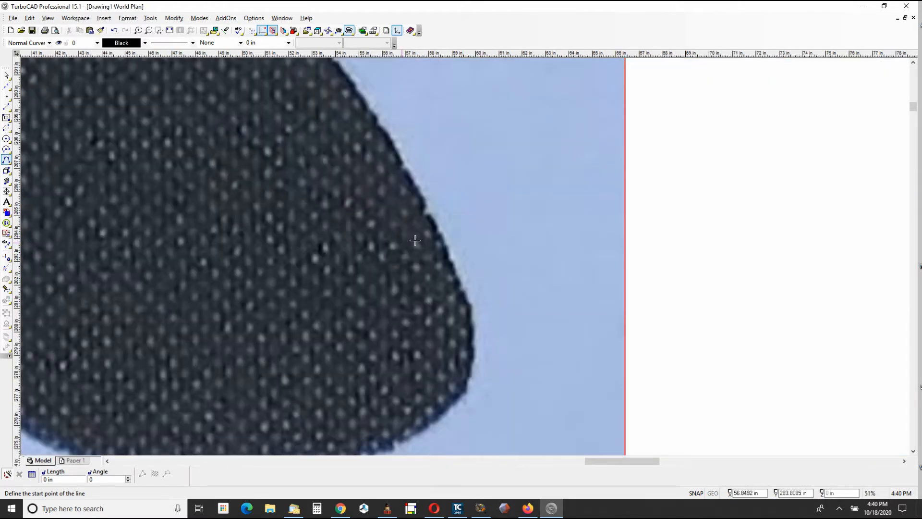
scroll(415, 241, down, 2)
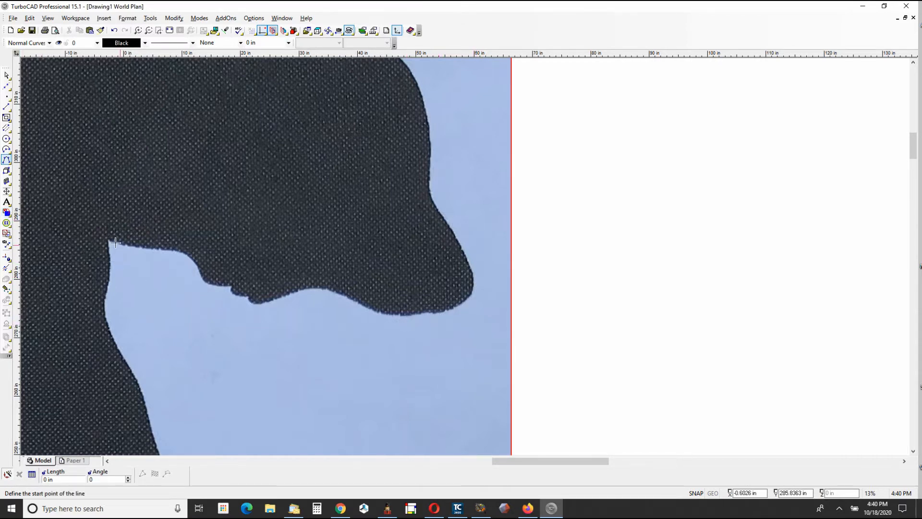
scroll(116, 243, up, 2)
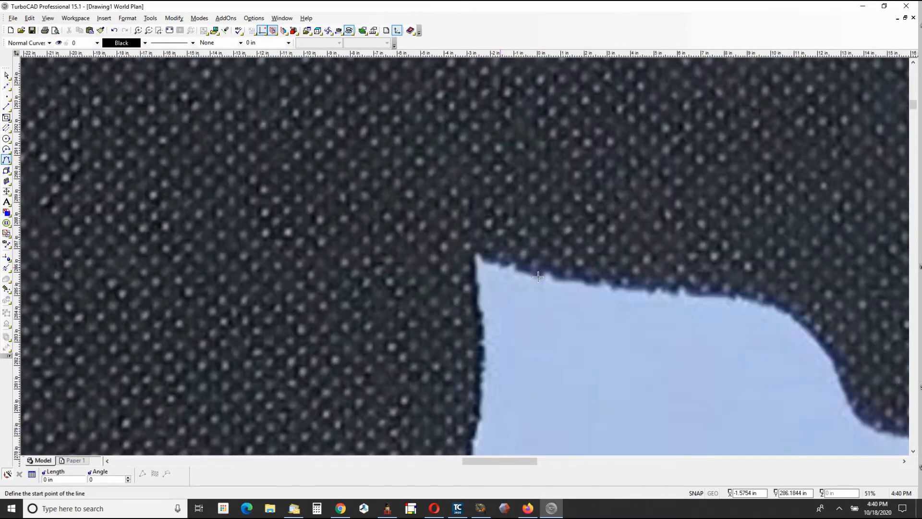
click(476, 255)
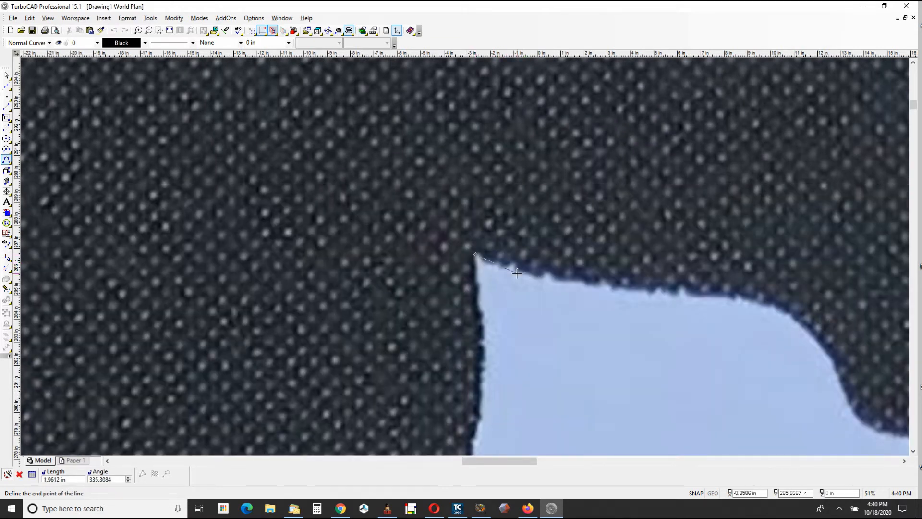
click(542, 278)
click(675, 291)
click(760, 299)
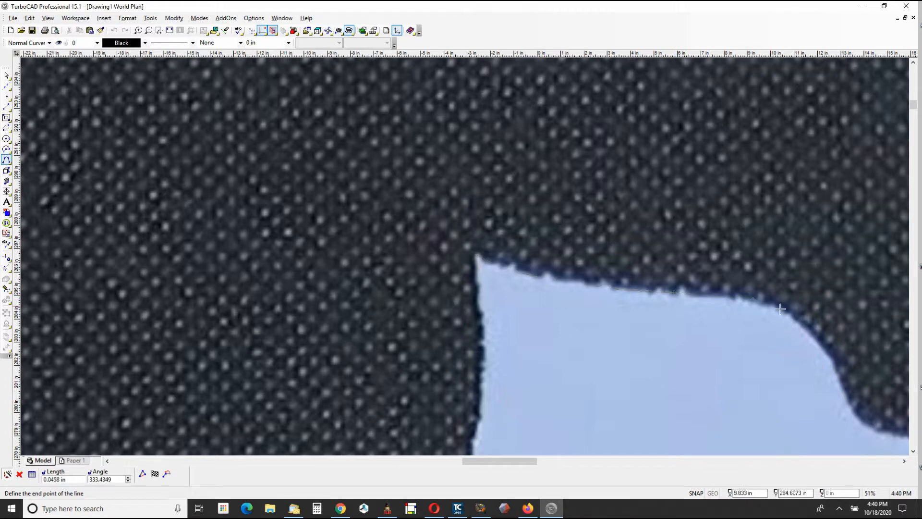
click(814, 336)
Continue the Bezier curve down the throat's bend to the first jaw notch, undoing the misplaced node and placing it on the notch corner
scroll(813, 335, down, 2)
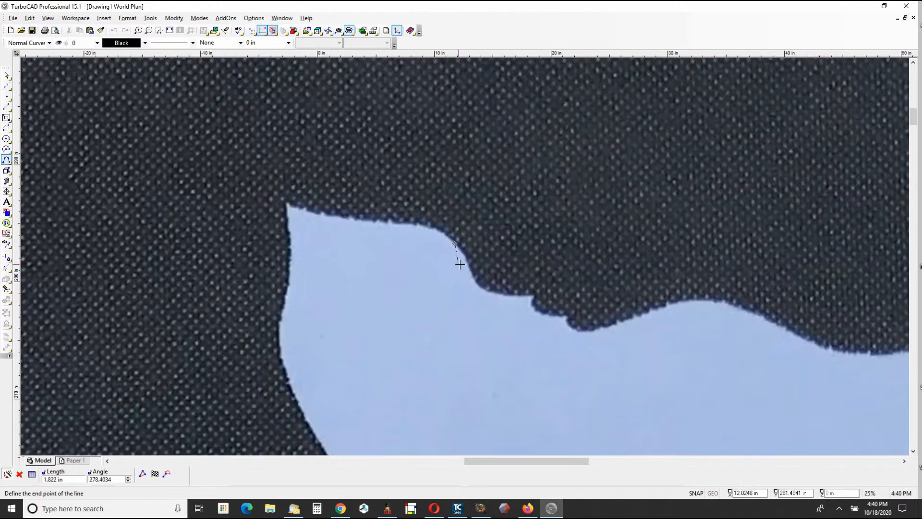
click(468, 265)
click(476, 285)
click(501, 294)
scroll(536, 297, up, 2)
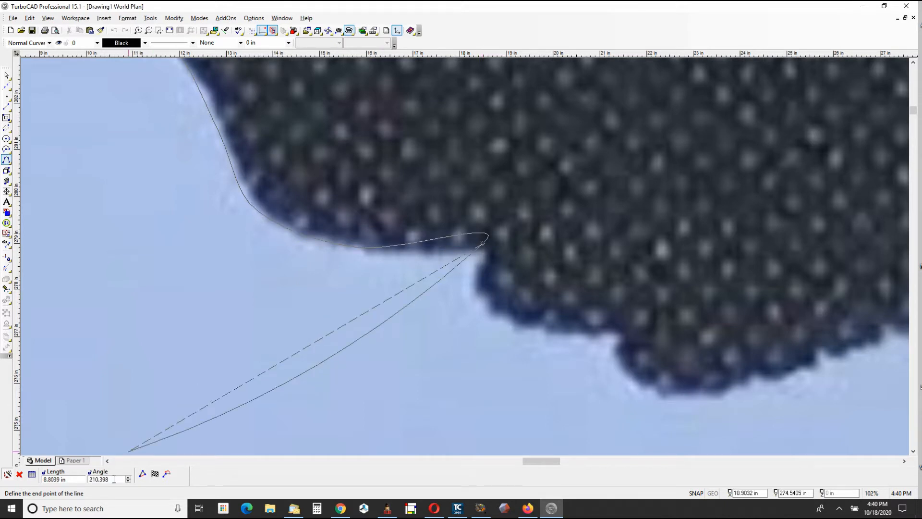
click(166, 474)
click(482, 250)
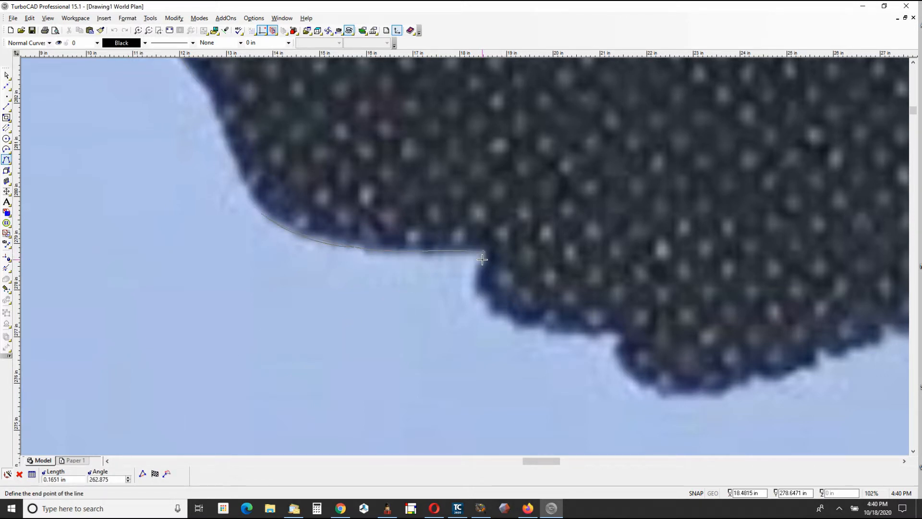
Trace the Bezier curve around the two small notches under the jaw and onto the rising edge beyond them
click(475, 278)
click(547, 329)
click(623, 335)
click(611, 347)
click(666, 394)
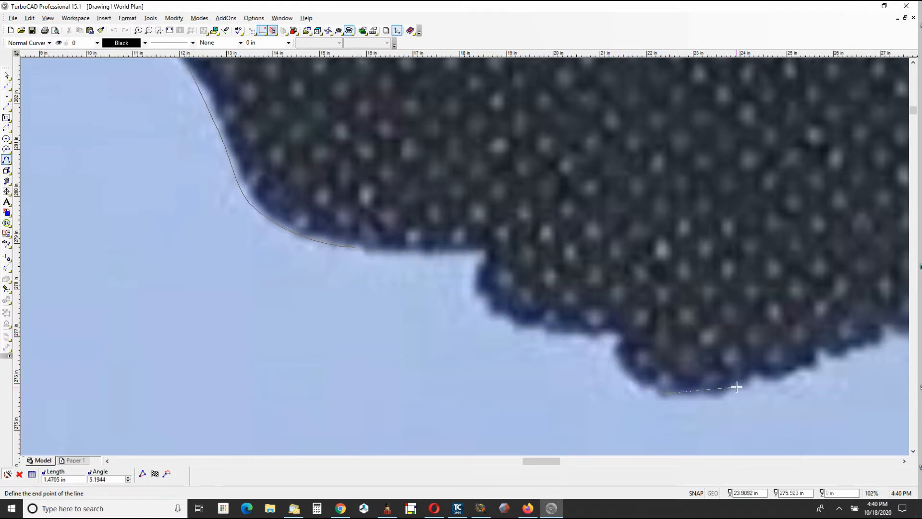
click(834, 363)
Extend the Bezier curve over the shallow arch of the lower jaw and partway down its far slope
scroll(851, 354, down, 1)
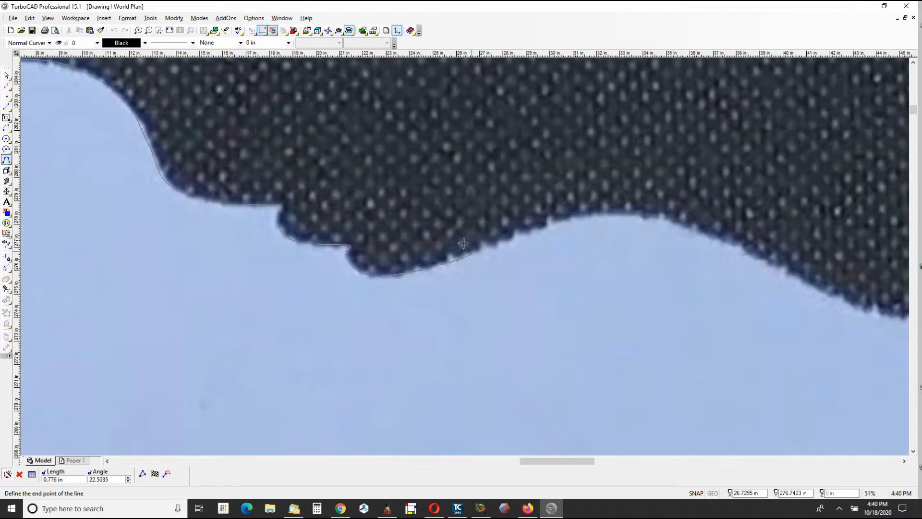
click(512, 235)
click(667, 220)
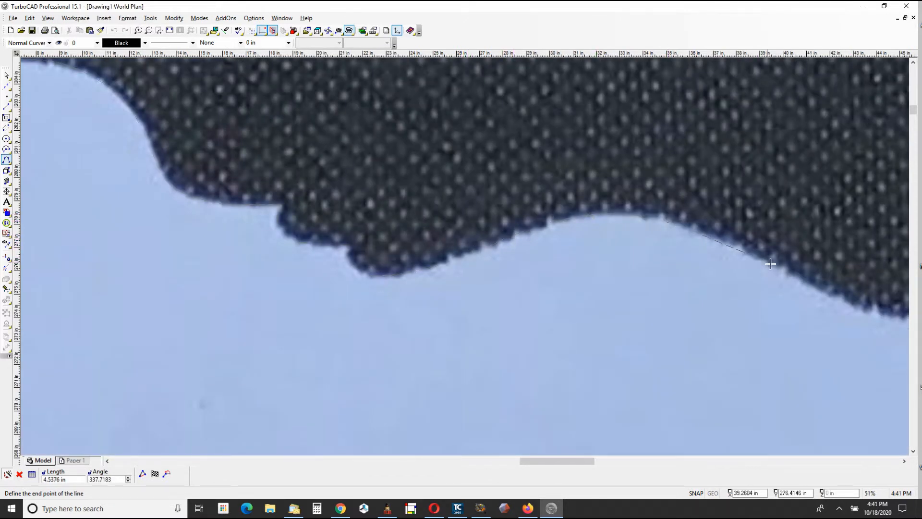
click(774, 263)
Continue the Bezier curve down the jaw's far slope and along the underside of the chin
scroll(773, 264, down, 2)
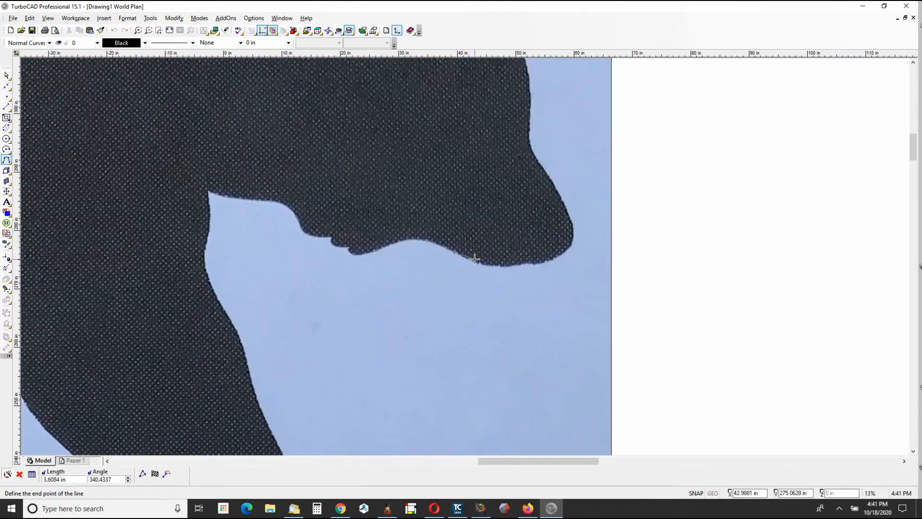
scroll(474, 260, up, 2)
click(459, 263)
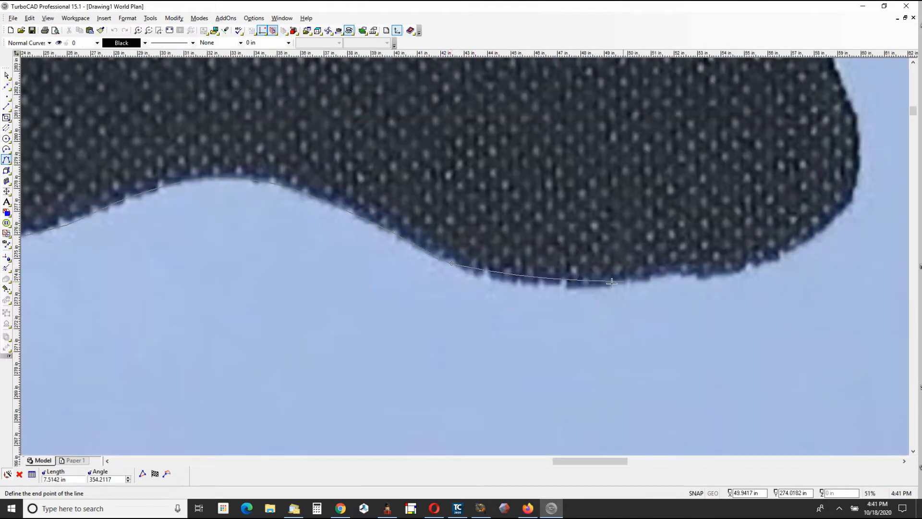
click(569, 284)
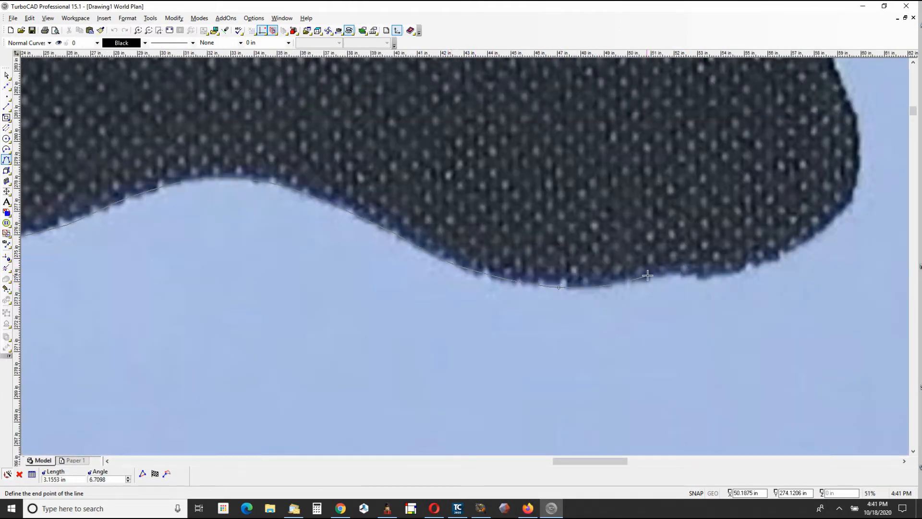
click(654, 275)
click(755, 268)
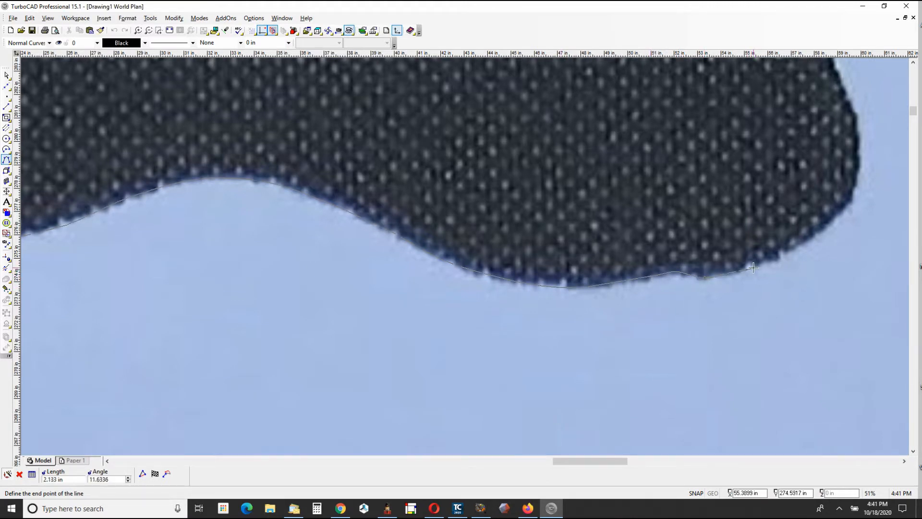
Trace the Bezier curve around the rounded nose tip and up the muzzle to the dip below the forehead
click(841, 198)
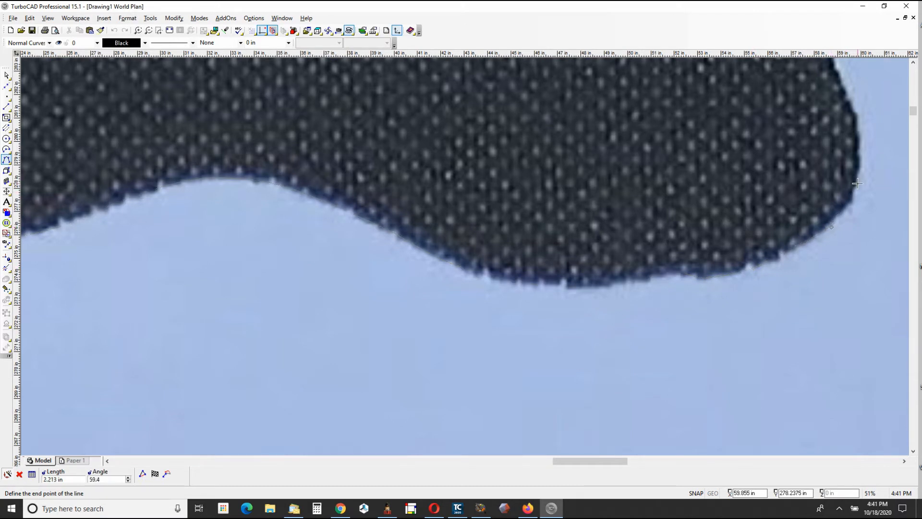
click(849, 107)
scroll(849, 108, down, 2)
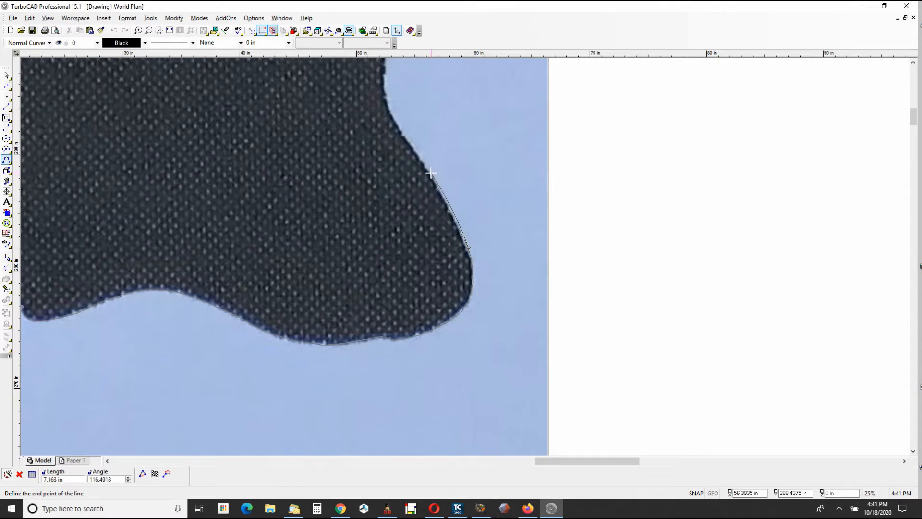
click(389, 109)
Extend the Bezier curve from the muzzle dip up the nearly vertical lower edge of the forehead
scroll(386, 99, down, 4)
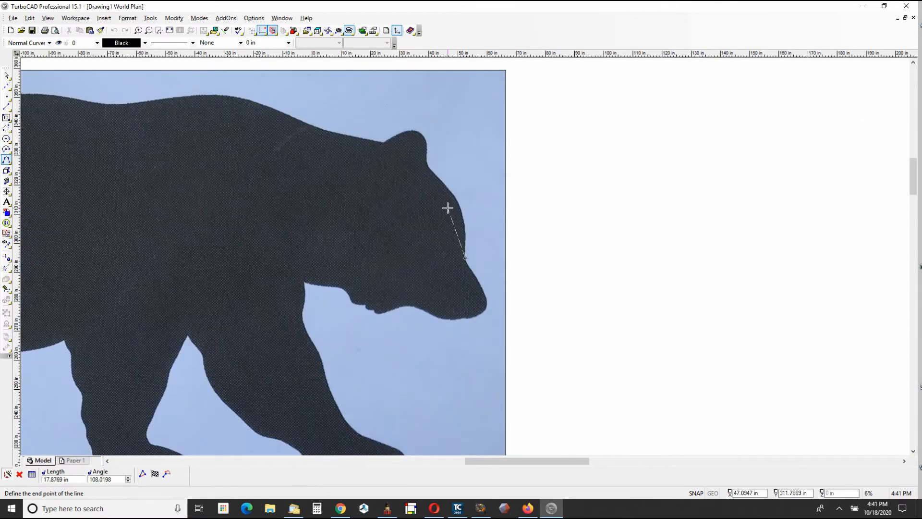
scroll(474, 242, up, 6)
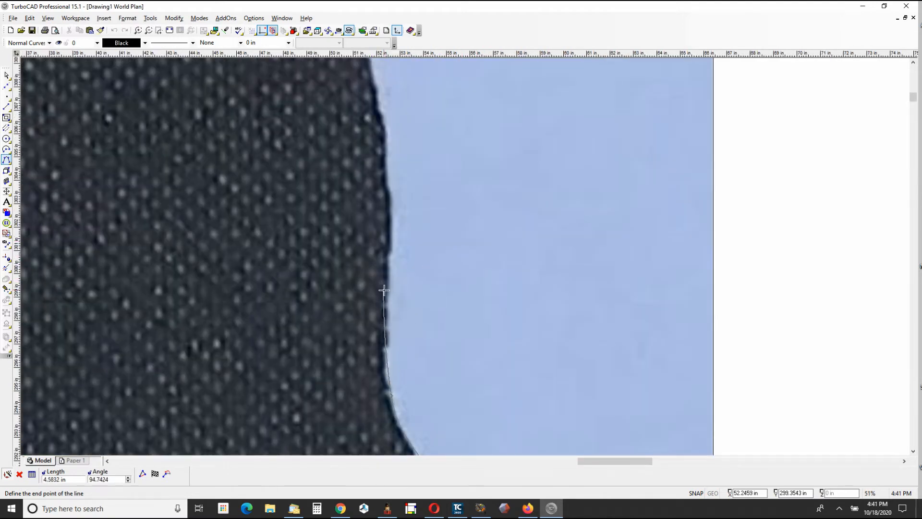
click(387, 294)
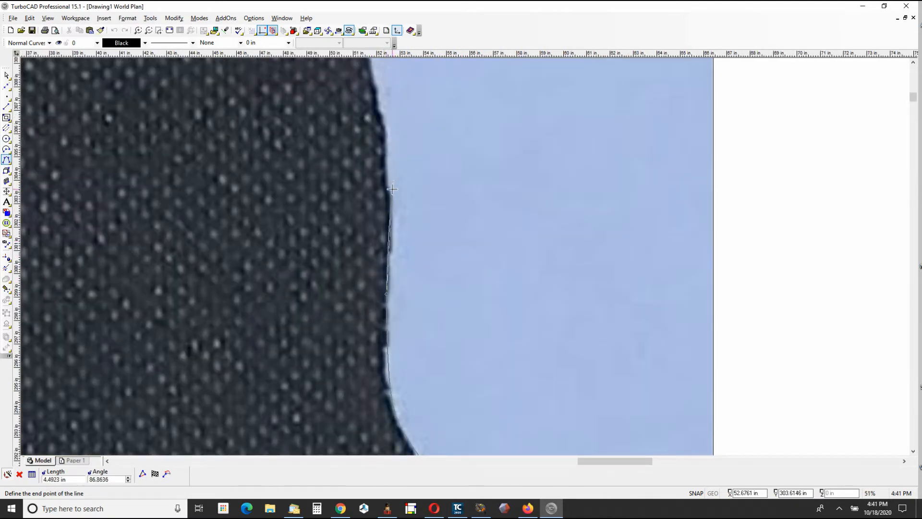
click(392, 188)
Undo the last node placed off the forehead edge and retrace the small bulge with closely spaced nodes on the edge
scroll(386, 214, up, 2)
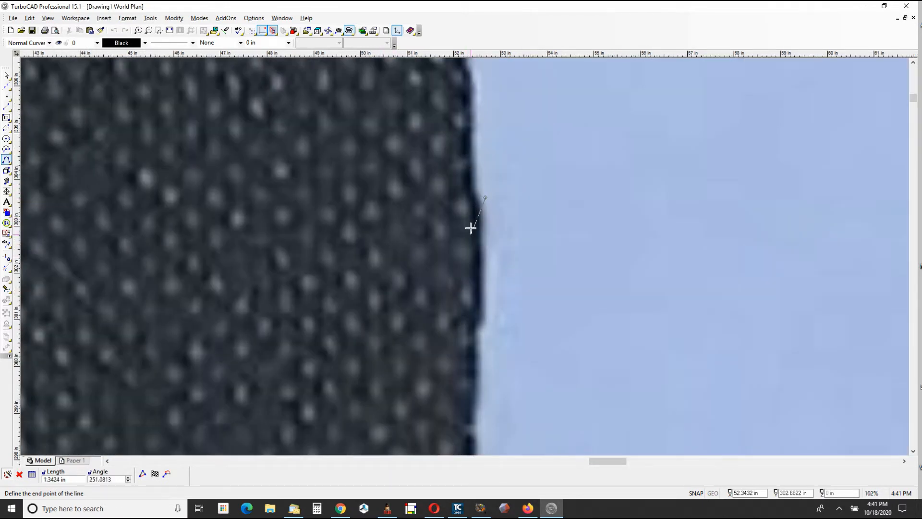
click(166, 475)
click(480, 202)
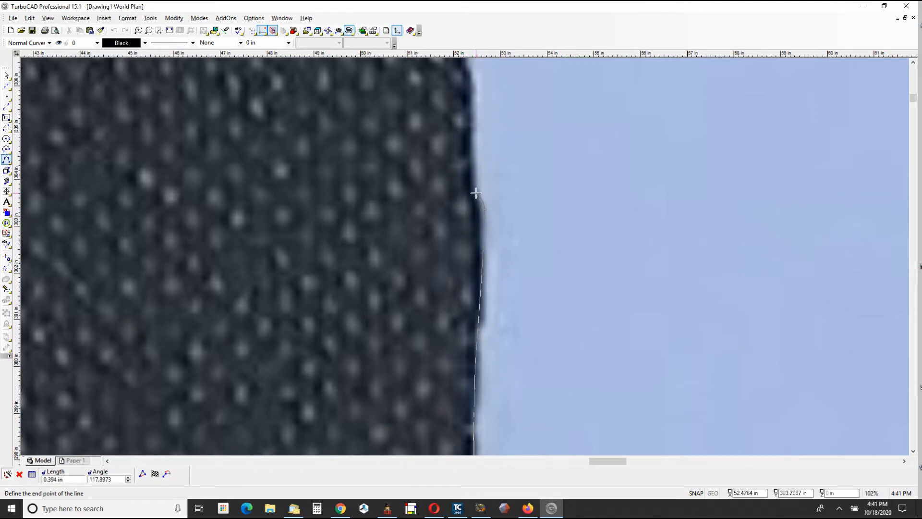
click(475, 193)
Continue the Bezier curve up the rounded forehead toward the base of the ear
scroll(456, 274, down, 2)
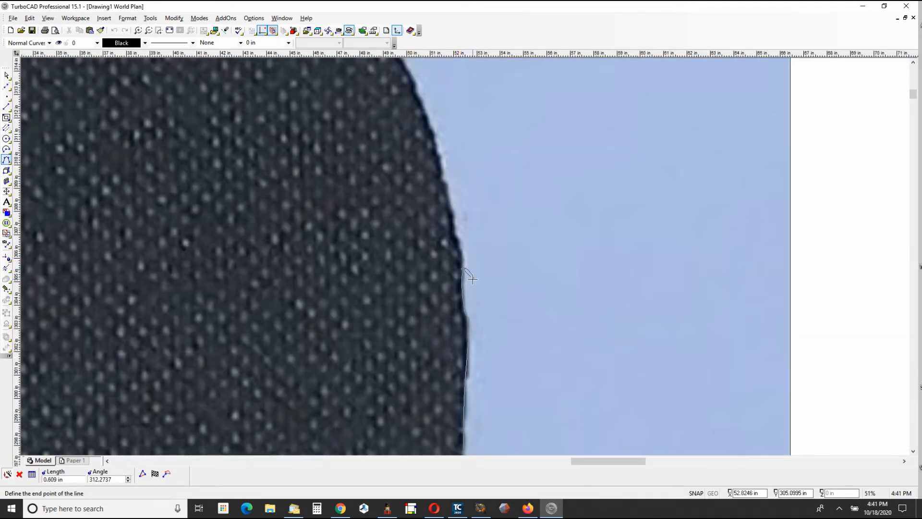
click(458, 251)
click(436, 134)
scroll(411, 87, down, 4)
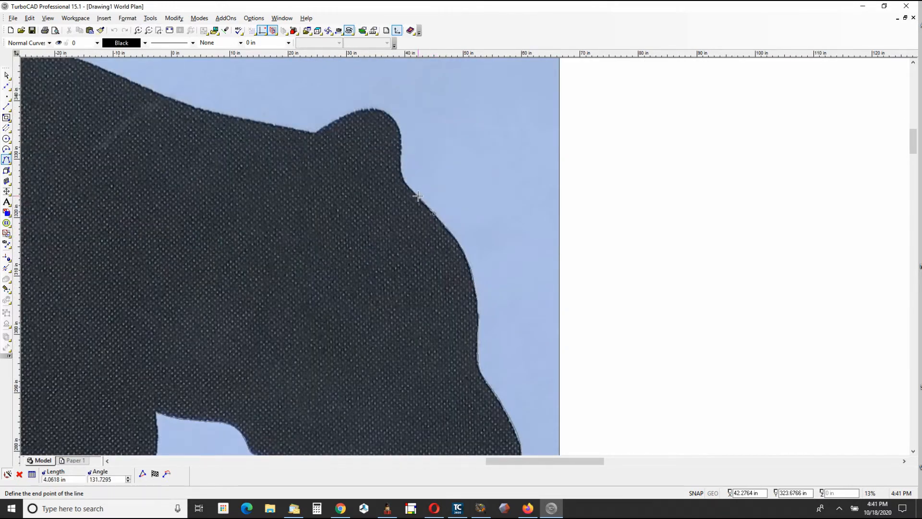
Trace the Bezier curve around the concave bend where the forehead meets the front of the ear
scroll(405, 185, down, 2)
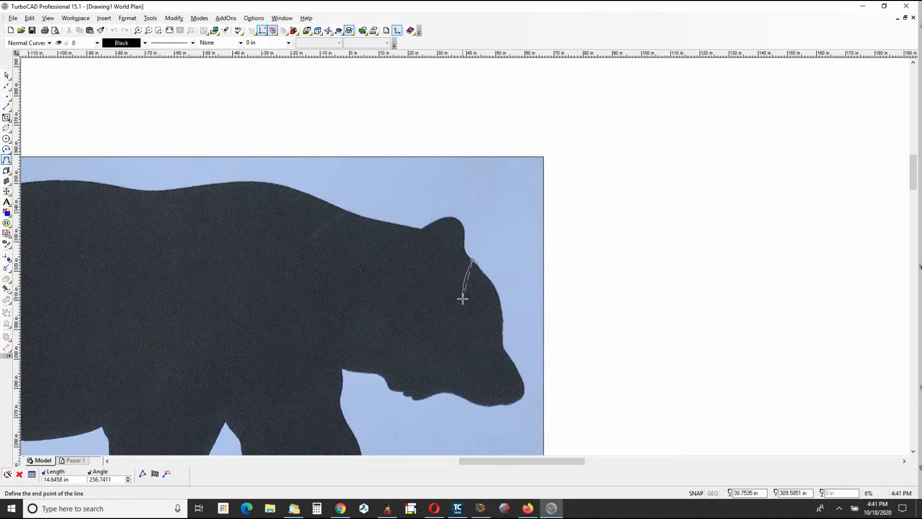
scroll(500, 303, up, 3)
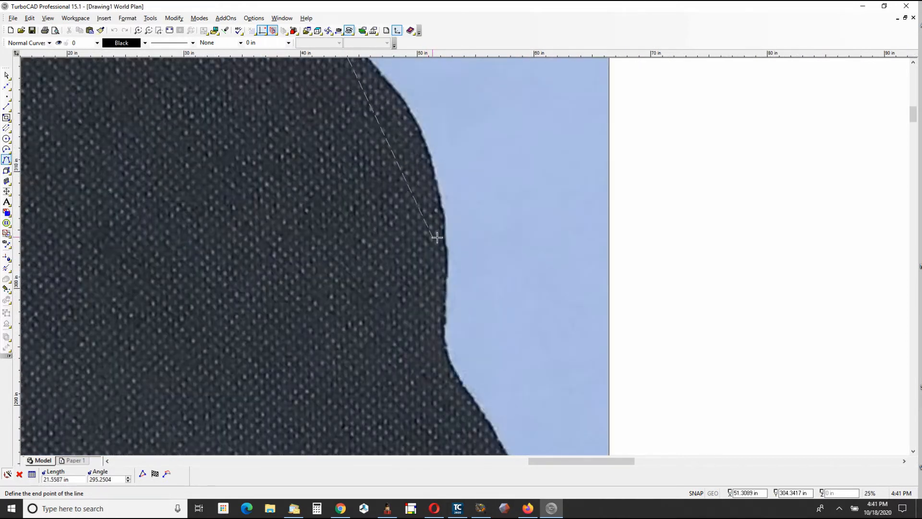
scroll(464, 257, up, 3)
scroll(464, 256, up, 1)
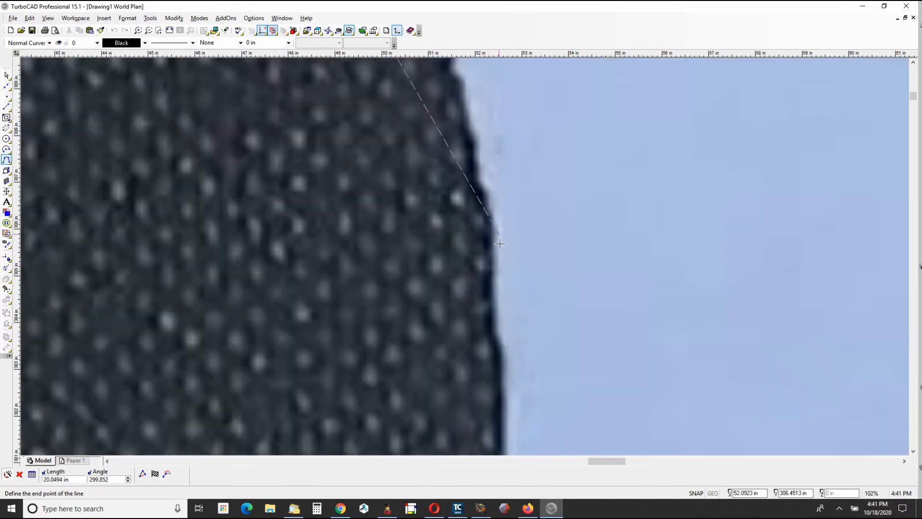
scroll(500, 244, down, 2)
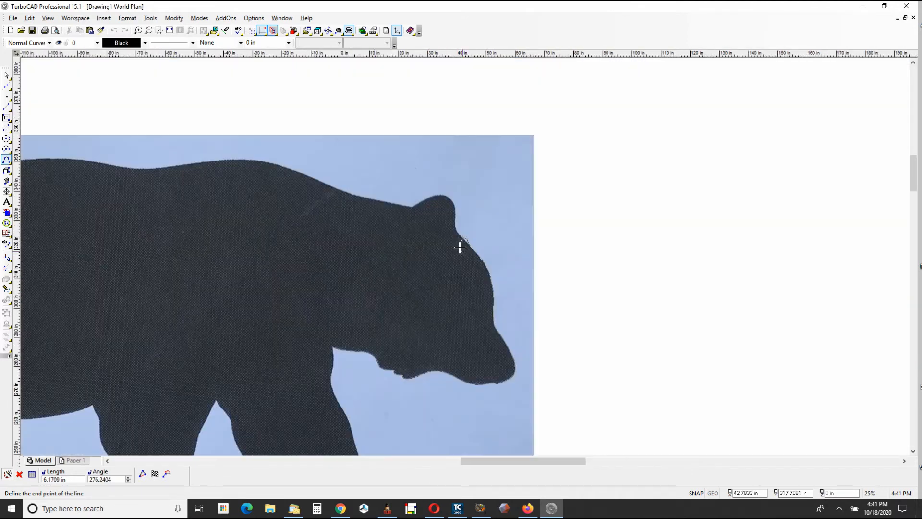
scroll(469, 256, up, 4)
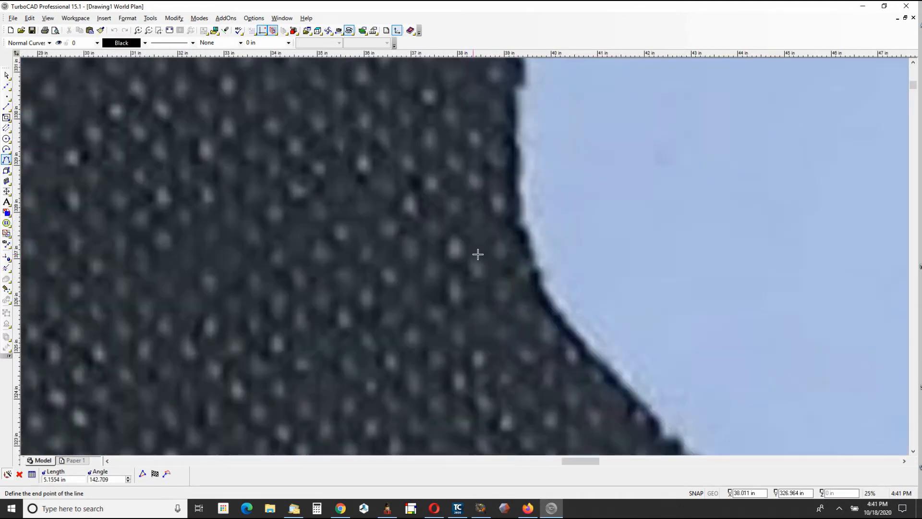
click(552, 306)
click(523, 210)
Trace the Bezier curve up the ear's front edge, over its rounded top and down to the notch behind it
scroll(520, 132, down, 1)
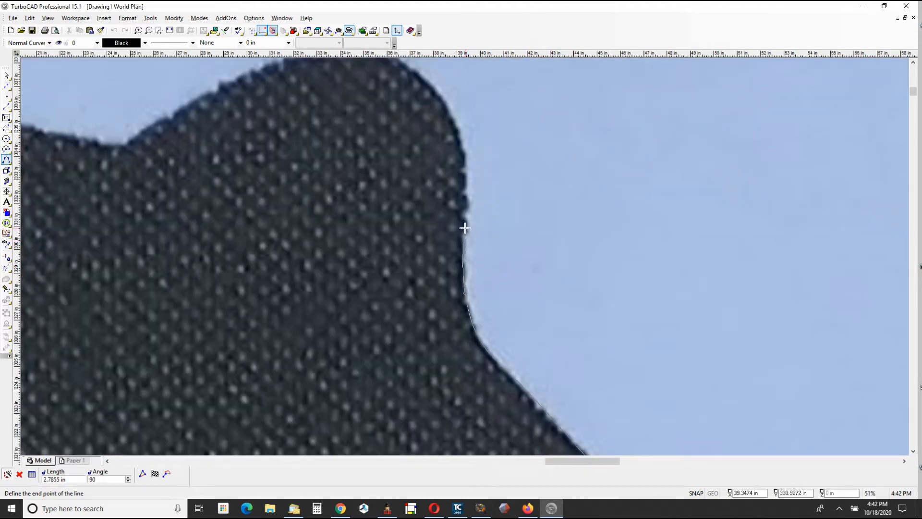
click(464, 228)
click(467, 164)
scroll(443, 236, down, 4)
scroll(465, 257, up, 4)
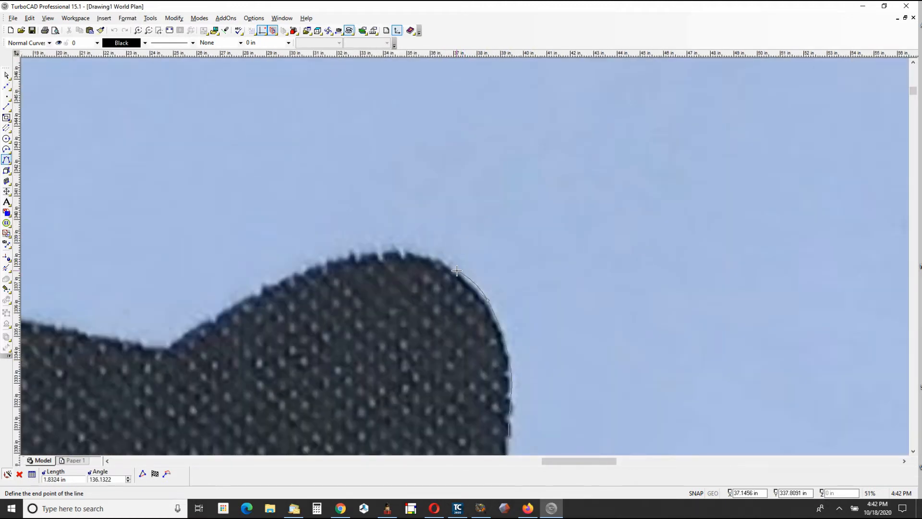
click(438, 260)
click(250, 295)
click(172, 344)
Extend the Bezier curve from the notch behind the ear along the straight upper edge of the neck
scroll(171, 344, up, 4)
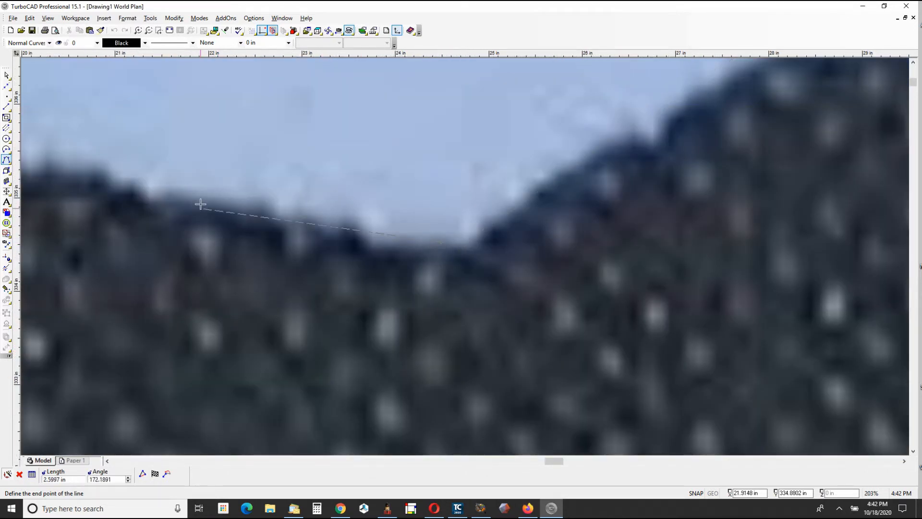
scroll(144, 185, down, 4)
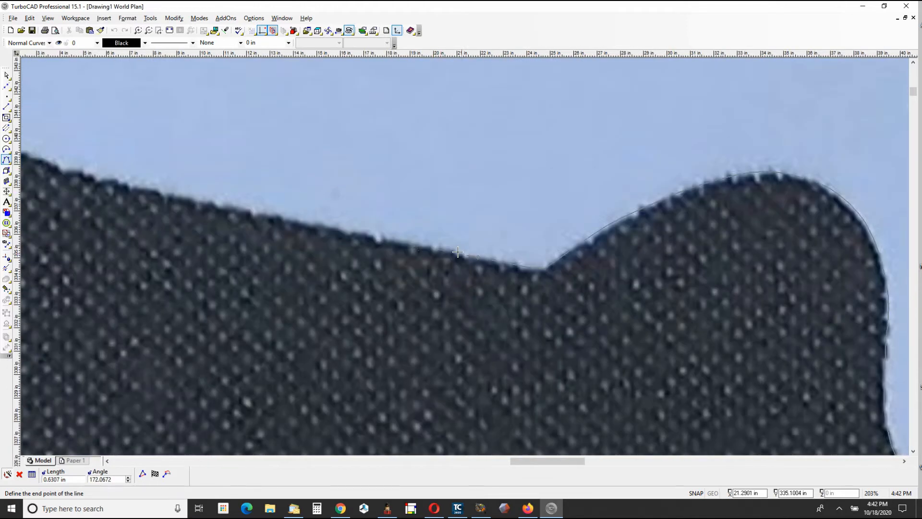
click(247, 210)
click(61, 167)
scroll(61, 167, down, 2)
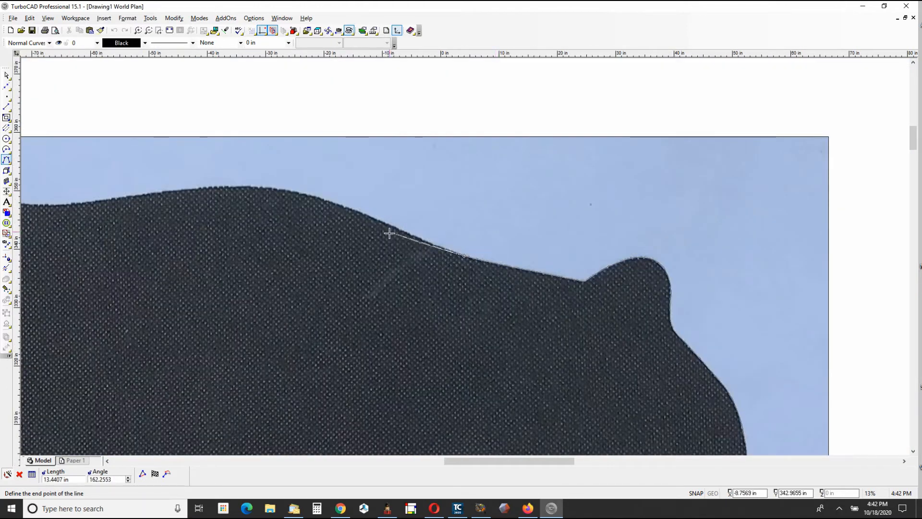
Continue the Bezier curve up the slope from the neck toward the shoulder hump
scroll(394, 235, up, 2)
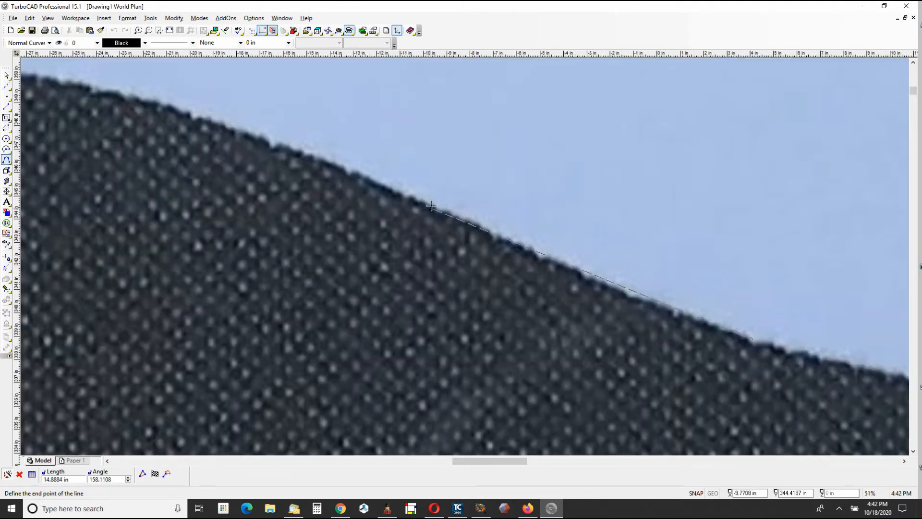
click(402, 196)
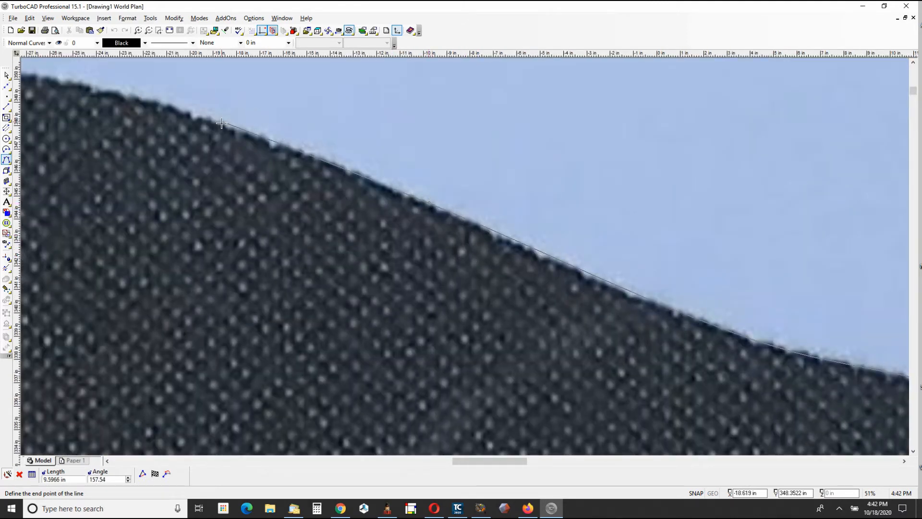
click(193, 117)
scroll(73, 95, down, 2)
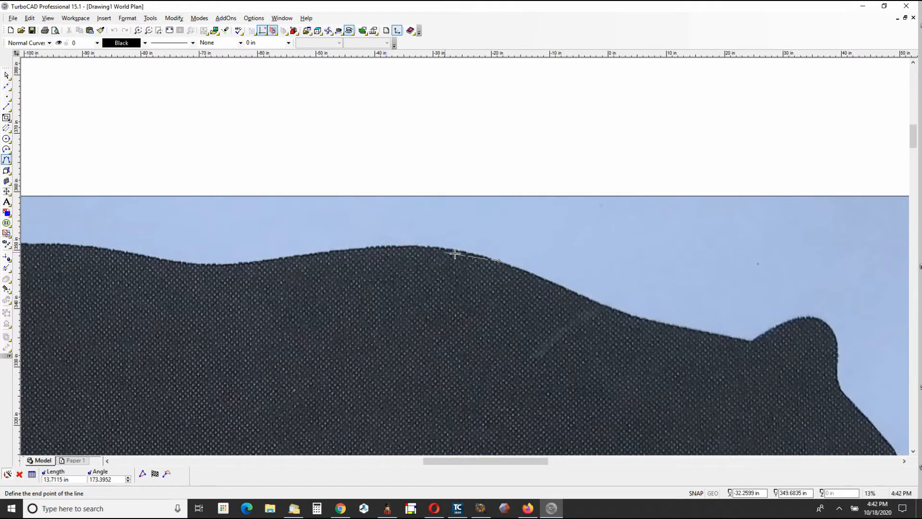
Trace the Bezier curve over the crest of the shoulder hump
scroll(451, 251, up, 2)
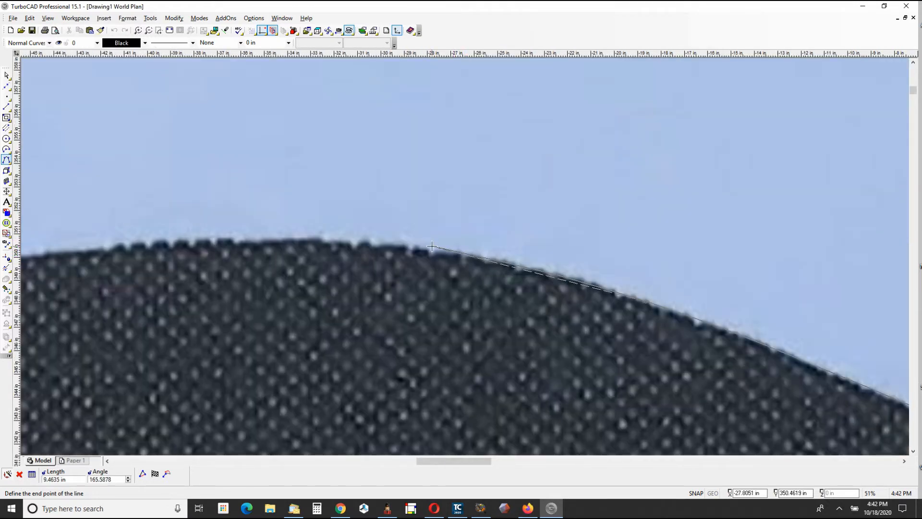
click(428, 247)
click(167, 248)
Trace the Bezier curve along the back, over the rump and down to the rounded tip of the tail
scroll(162, 251, down, 1)
click(565, 195)
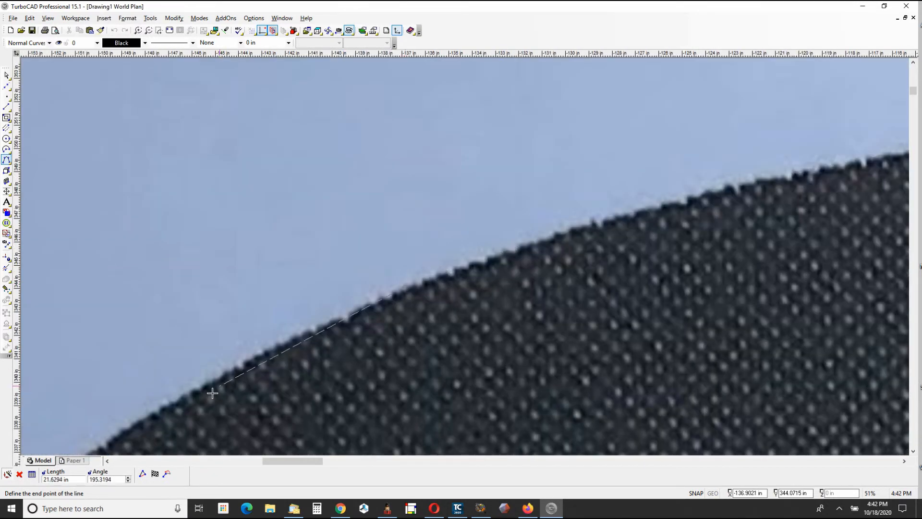
scroll(472, 282, up, 3)
click(472, 282)
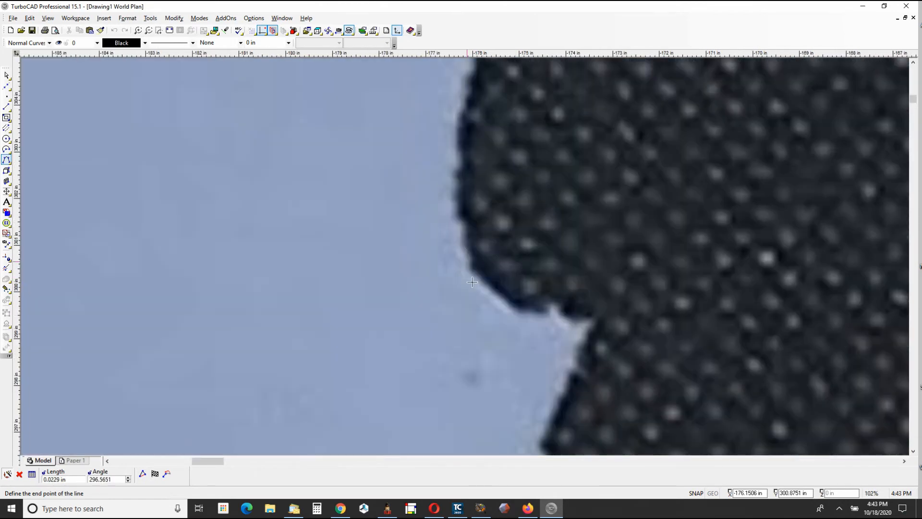
Trace the Bezier curve down the wavy back edge of the rearmost hind leg, past the small notch above the heel
scroll(575, 349, down, 3)
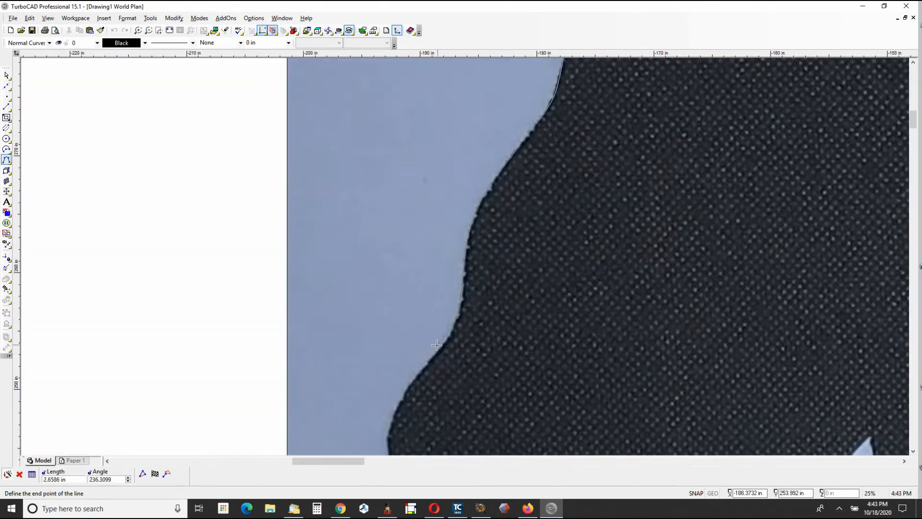
click(437, 348)
click(408, 386)
click(390, 428)
middle_drag(390, 428, 447, 217)
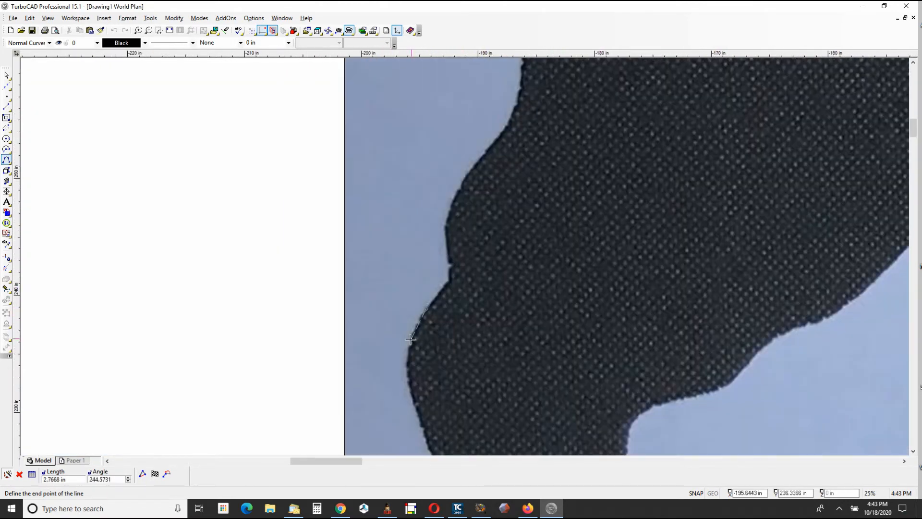
click(411, 339)
click(409, 388)
Continue the Bezier curve around the heel, along the sole and around the toe of the rearmost hind foot
middle_drag(424, 433, 447, 192)
click(447, 191)
click(682, 311)
scroll(750, 290, up, 2)
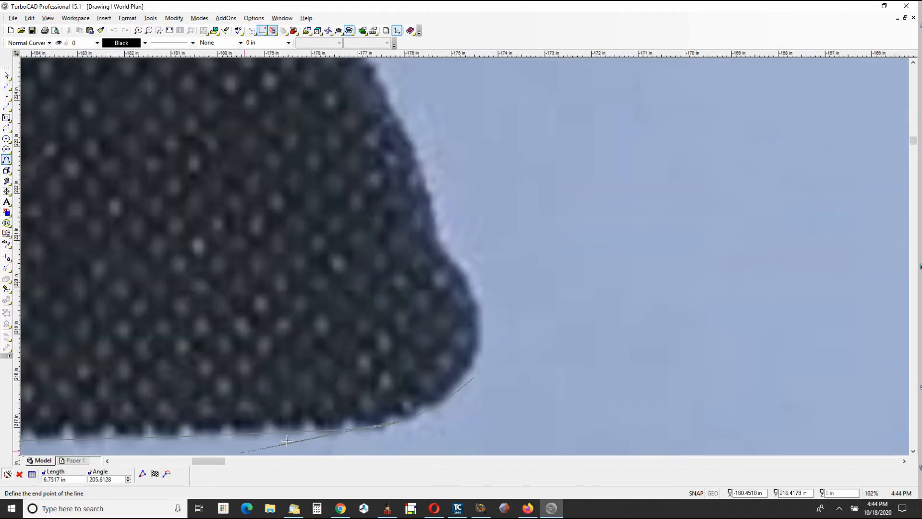
click(477, 310)
click(452, 262)
Trace the Bezier curve up the top of the rearmost hind foot, around the ankle bend and onto the leg's front edge
scroll(534, 404, down, 1)
click(439, 178)
click(493, 97)
click(602, 71)
middle_drag(641, 65, 494, 230)
click(494, 229)
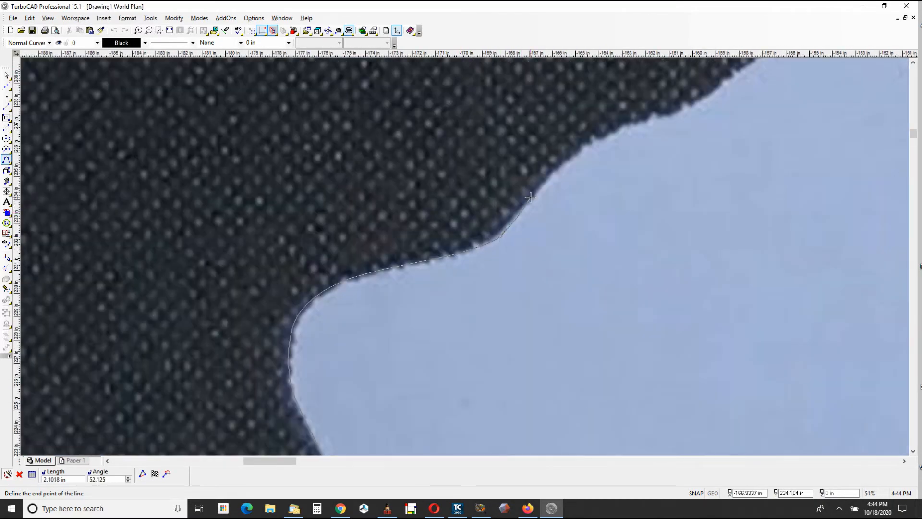
Extend the Bezier curve up the rearmost leg's front edge and over the peak of the gap between the hind legs
click(618, 128)
middle_drag(735, 64, 461, 258)
scroll(461, 258, down, 2)
scroll(487, 238, up, 2)
click(556, 162)
click(565, 224)
Trace the Bezier curve down the back edge of the second hind leg
middle_drag(658, 410, 514, 244)
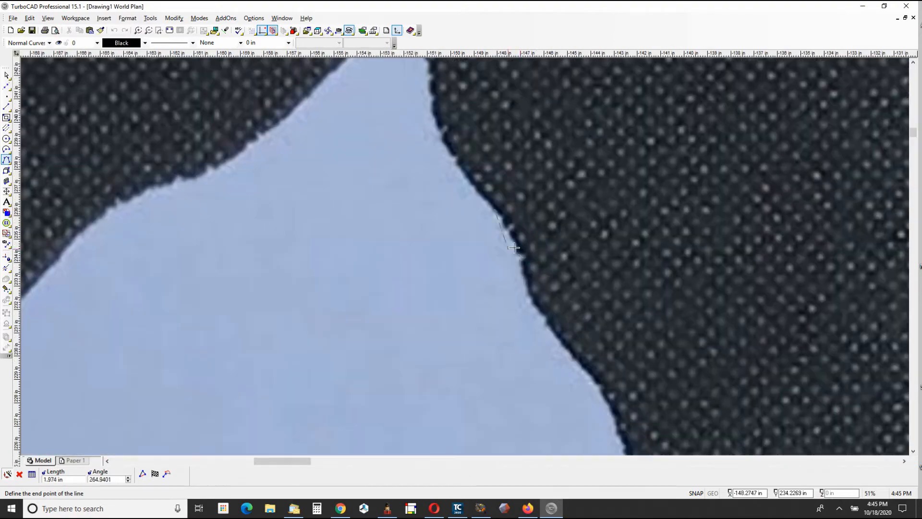
click(514, 244)
scroll(467, 262, down, 2)
scroll(468, 262, up, 2)
click(510, 370)
Trace the Bezier curve along the sole of the second hind foot and around the toe to its small notch
scroll(465, 260, down, 2)
scroll(465, 260, up, 2)
click(449, 254)
click(472, 248)
click(506, 197)
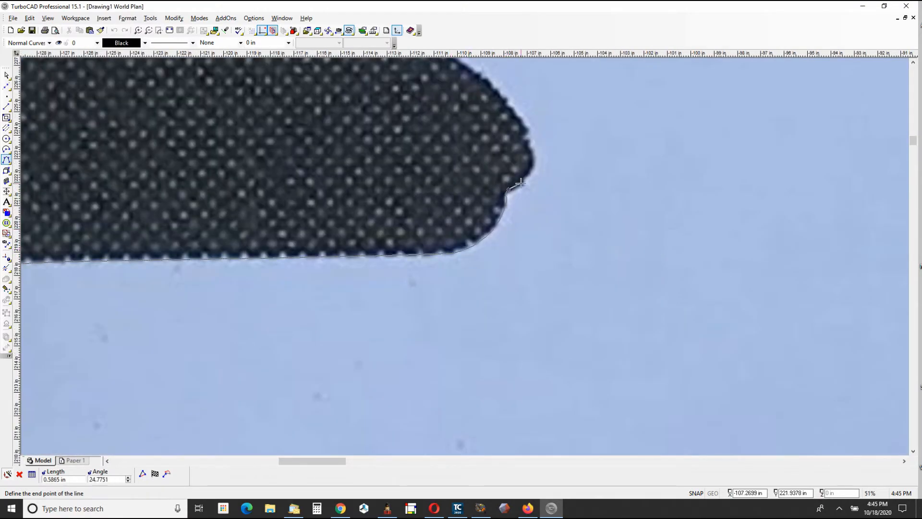
Trace the Bezier curve around the toe tip and back along the top of the second hind foot
click(523, 185)
click(534, 164)
click(515, 108)
middle_drag(475, 85, 465, 256)
click(395, 205)
click(263, 154)
Extend the Bezier curve up the front edge of the second hind leg to the corner where it meets the belly
click(475, 245)
scroll(474, 245, down, 2)
scroll(466, 202, up, 2)
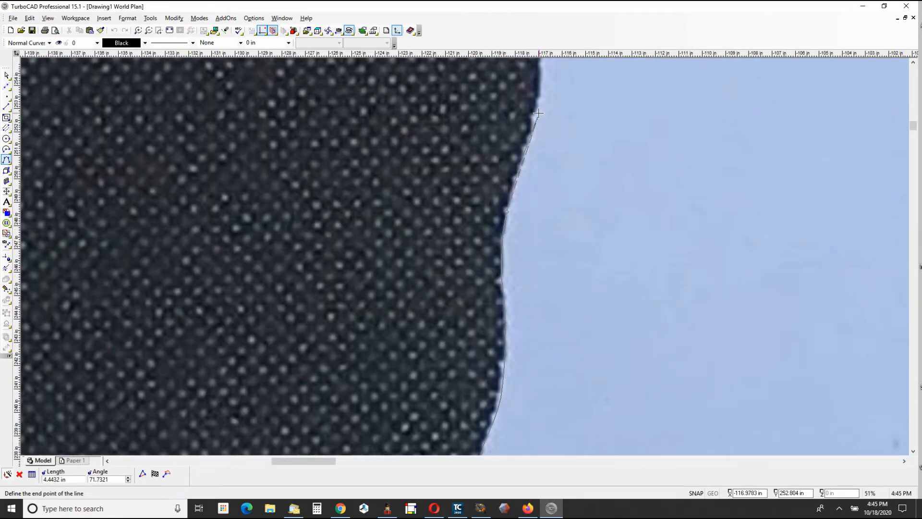
middle_drag(539, 88, 463, 256)
click(463, 190)
click(490, 66)
Trace the Bezier curve along the belly line and around the corner at the top of the rear foreleg
middle_drag(769, 69, 367, 226)
click(809, 119)
click(813, 116)
click(835, 176)
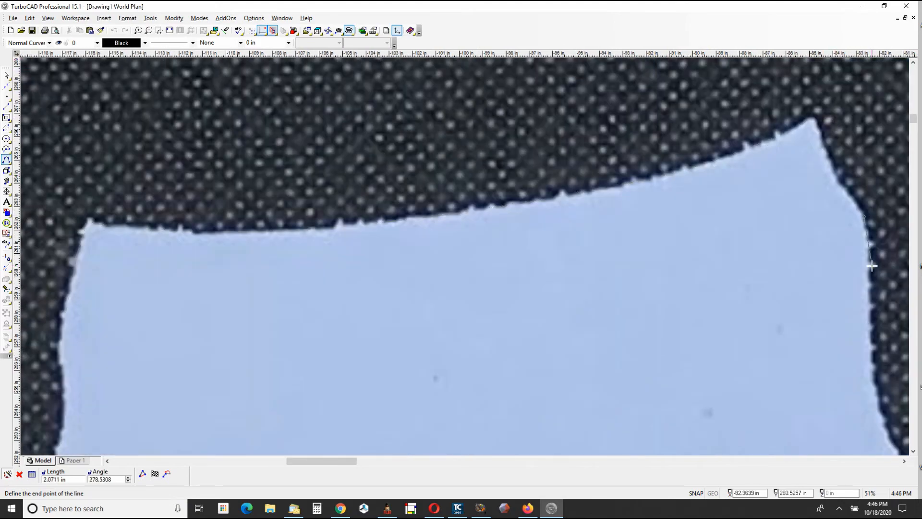
Trace the Bezier curve down the back edge of the rear foreleg
middle_drag(882, 415, 360, 92)
scroll(529, 434, down, 2)
scroll(529, 434, up, 2)
click(425, 407)
middle_drag(425, 407, 419, 167)
click(480, 371)
click(494, 393)
scroll(495, 394, up, 2)
middle_drag(494, 393, 444, 214)
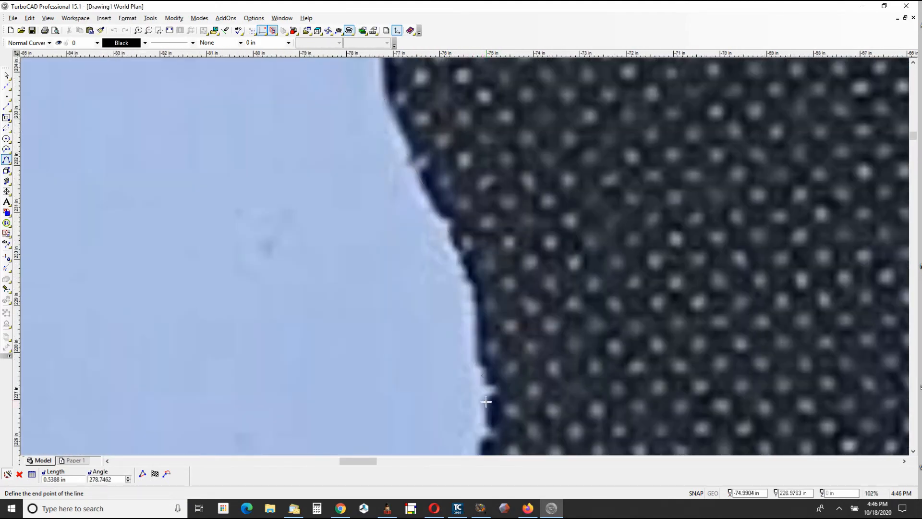
Trace the Bezier curve along the sole of the rear forefoot and around its toe notch to the tip
middle_drag(489, 452, 381, 62)
click(643, 321)
scroll(655, 322, down, 2)
middle_drag(816, 321, 159, 256)
click(572, 247)
click(607, 208)
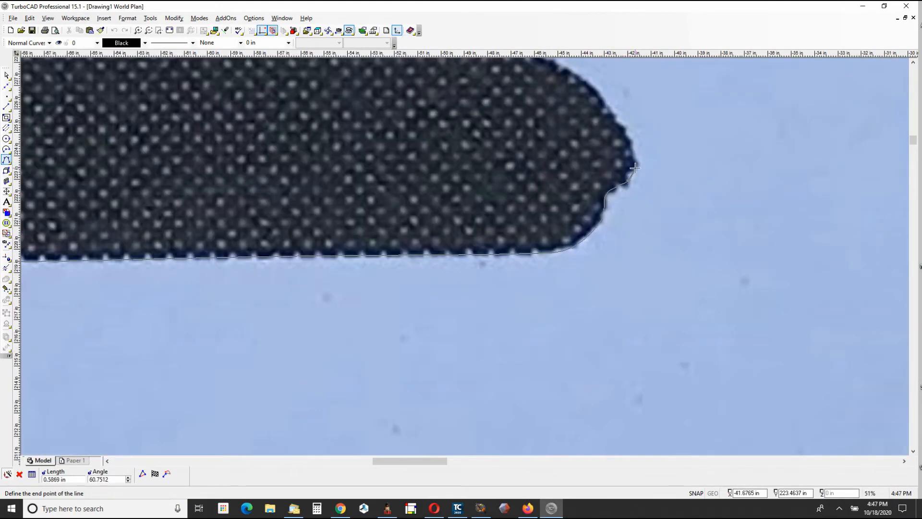
click(637, 164)
Extend the Bezier curve back over the top of the rear forefoot towards the ankle
middle_drag(637, 165, 601, 375)
click(567, 298)
click(295, 199)
scroll(263, 71, down, 2)
Trace the Bezier curve up the rear foreleg's front edge to the peak of the gap between the forelegs
middle_drag(263, 71, 419, 332)
click(446, 285)
click(491, 184)
click(510, 108)
middle_drag(509, 108, 425, 308)
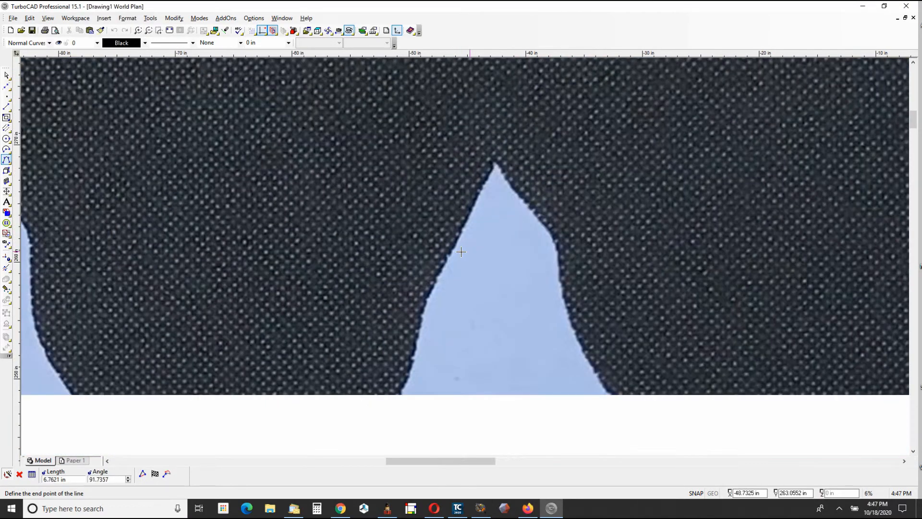
click(455, 247)
click(496, 164)
Extend the Bezier curve from the gap's peak down the back edge of the foremost leg
click(611, 396)
middle_drag(663, 451, 489, 295)
scroll(687, 425, up, 2)
middle_drag(687, 425, 429, 216)
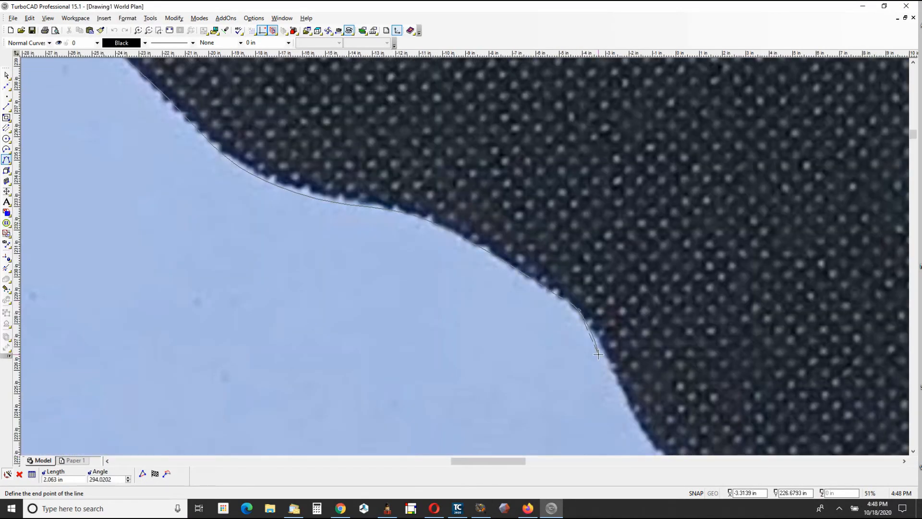
Trace the Bezier curve around the heel, along the sole and around the toe of the foremost foot
middle_drag(636, 423, 445, 286)
scroll(655, 368, down, 2)
middle_drag(655, 367, 401, 254)
click(678, 241)
scroll(685, 235, up, 2)
middle_drag(685, 235, 471, 260)
click(540, 88)
middle_drag(541, 88, 524, 340)
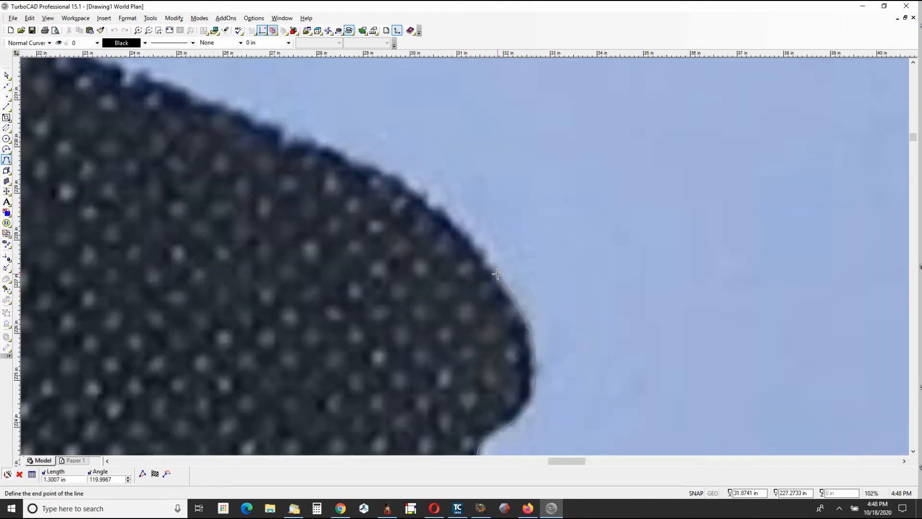
Trace the Bezier curve over the top of the foremost foot and up the leg's front edge
scroll(524, 294, down, 2)
scroll(293, 96, down, 1)
middle_drag(293, 96, 509, 320)
click(487, 306)
click(464, 242)
click(426, 161)
scroll(425, 79, up, 2)
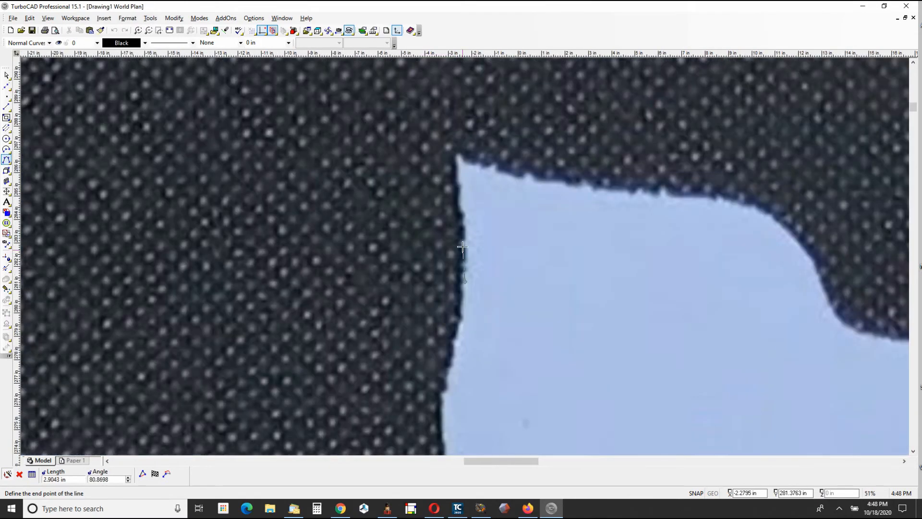
scroll(454, 161, up, 2)
middle_drag(455, 161, 452, 259)
click(467, 261)
right_click(468, 225)
click(494, 269)
scroll(567, 375, down, 5)
click(346, 231)
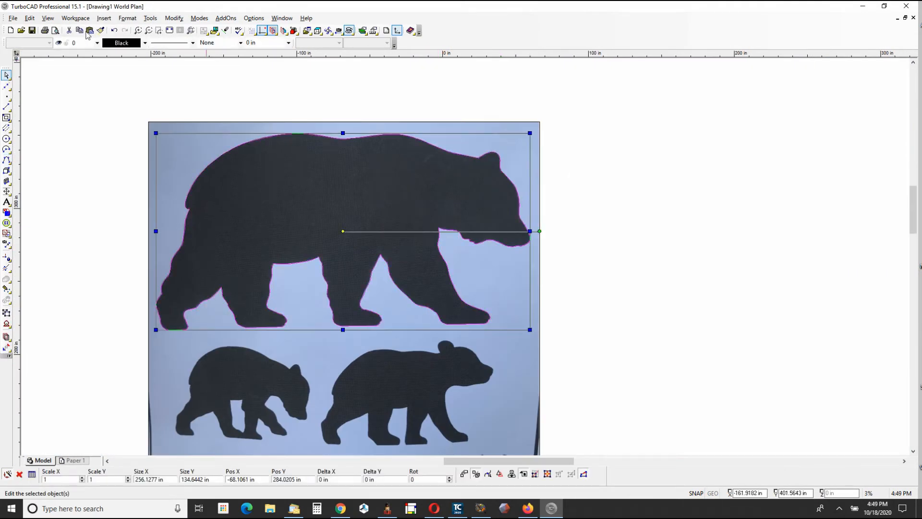
key(Delete)
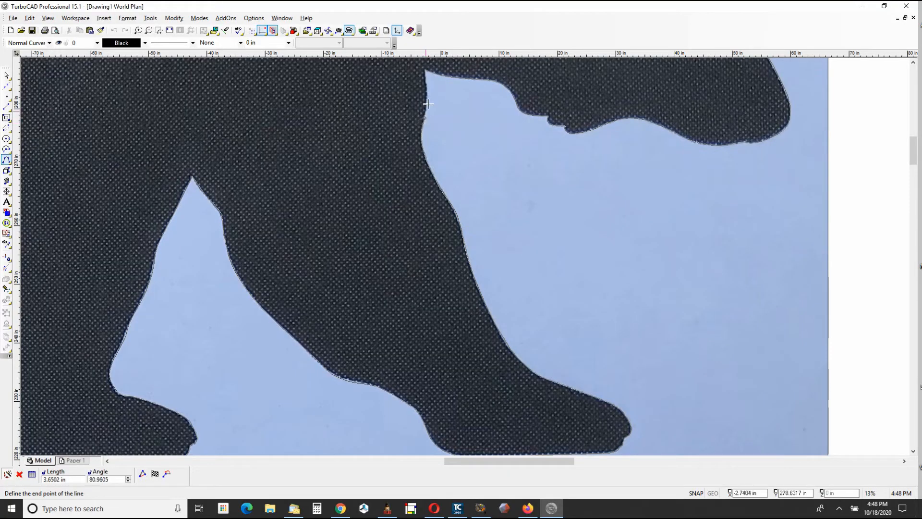
Trace the last stretch of the foremost leg's front edge to the throat corner and close the Bezier curve
scroll(427, 99, up, 2)
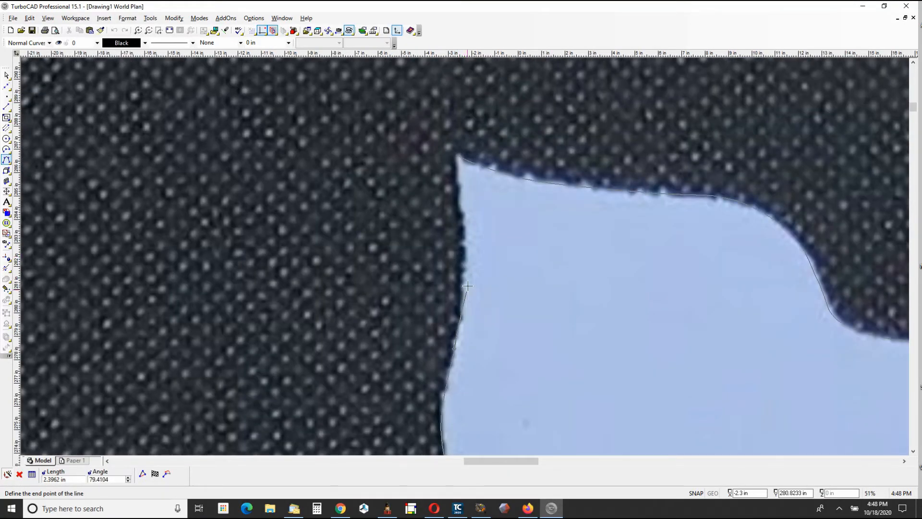
click(462, 230)
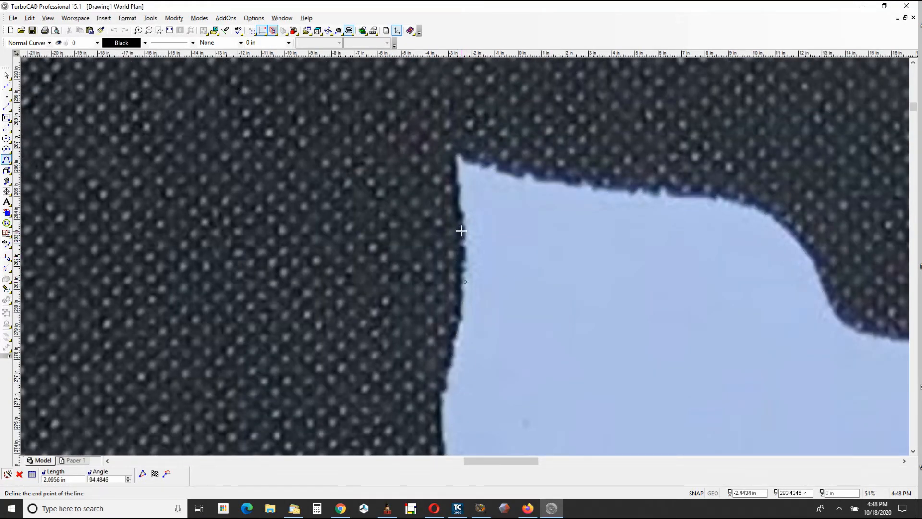
click(459, 187)
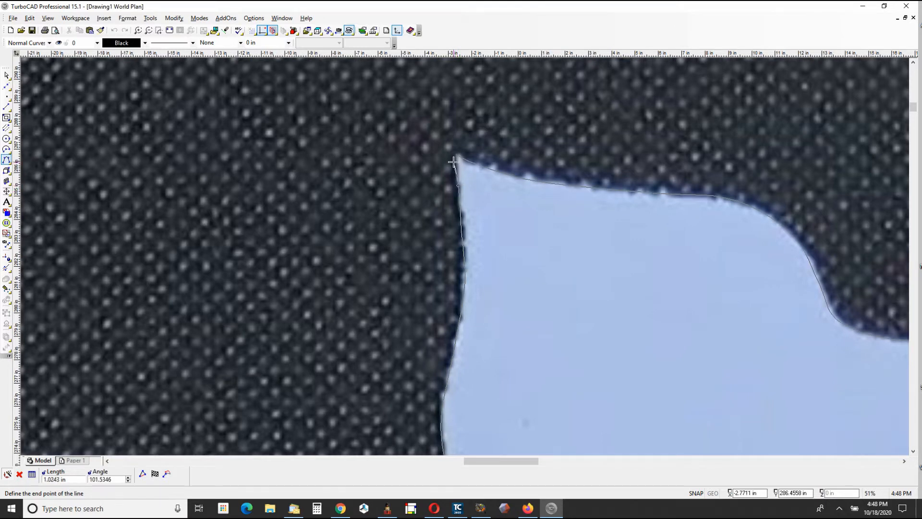
scroll(455, 158, up, 3)
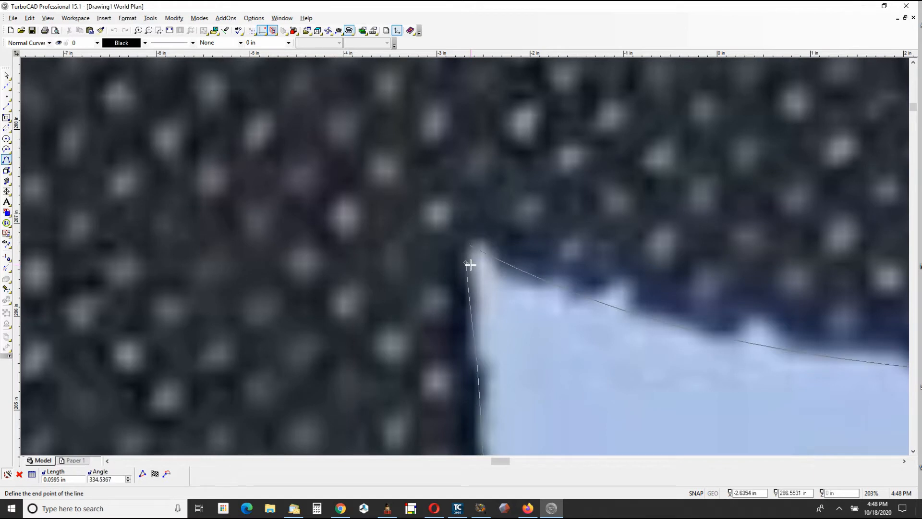
right_click(471, 265)
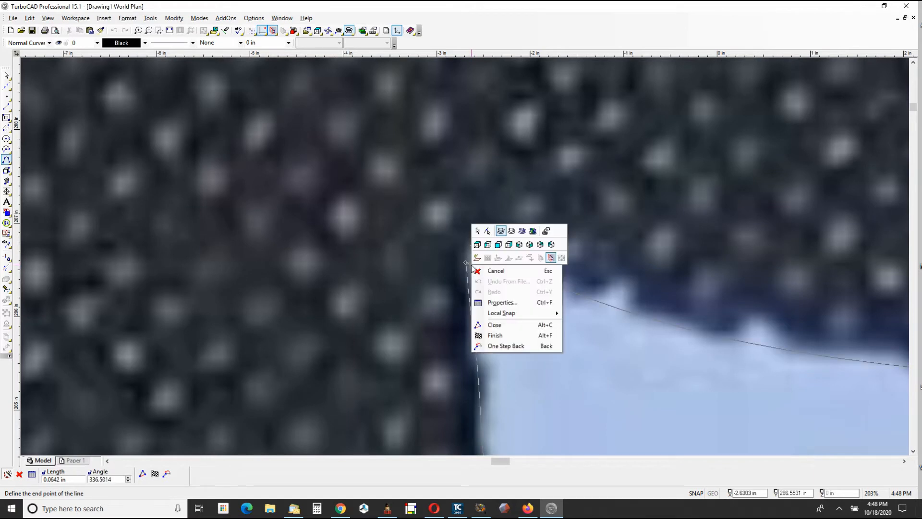
click(499, 325)
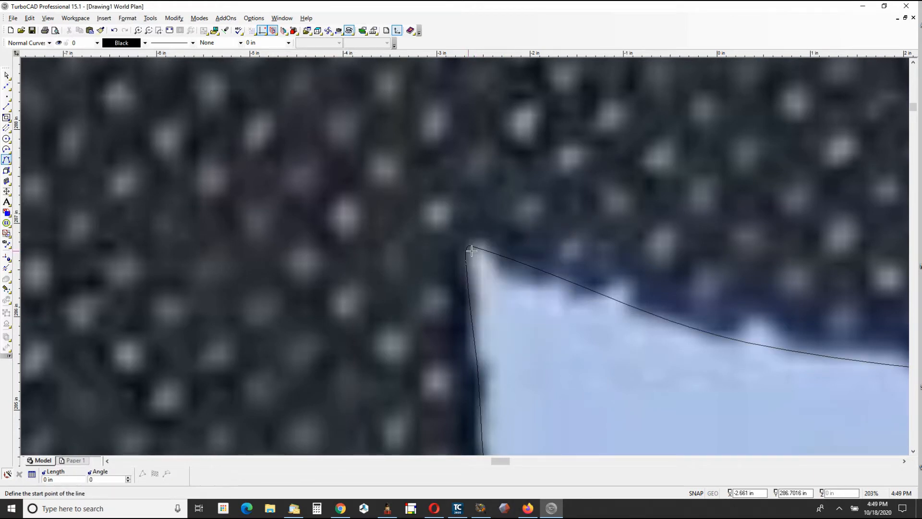
Select the Bezier outline of the large bear instead of the image and copy it, choosing to continue writing
scroll(451, 245, down, 6)
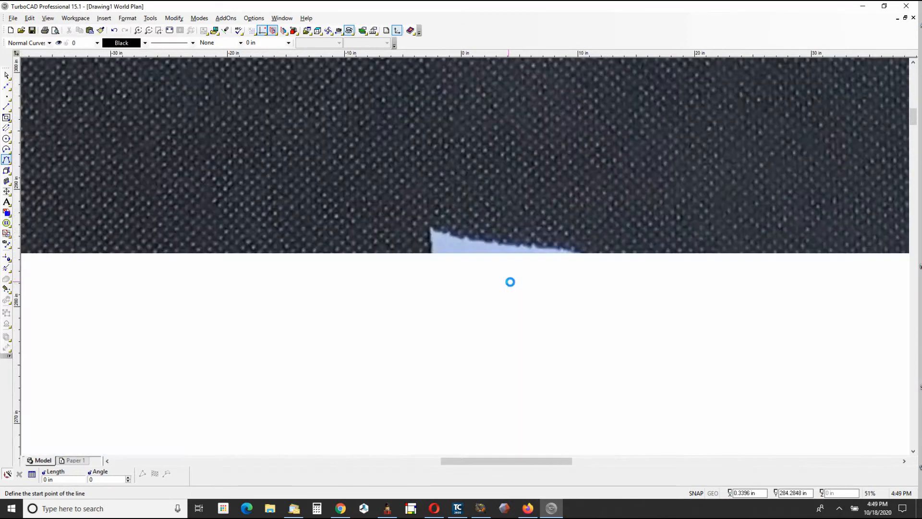
scroll(552, 348, down, 3)
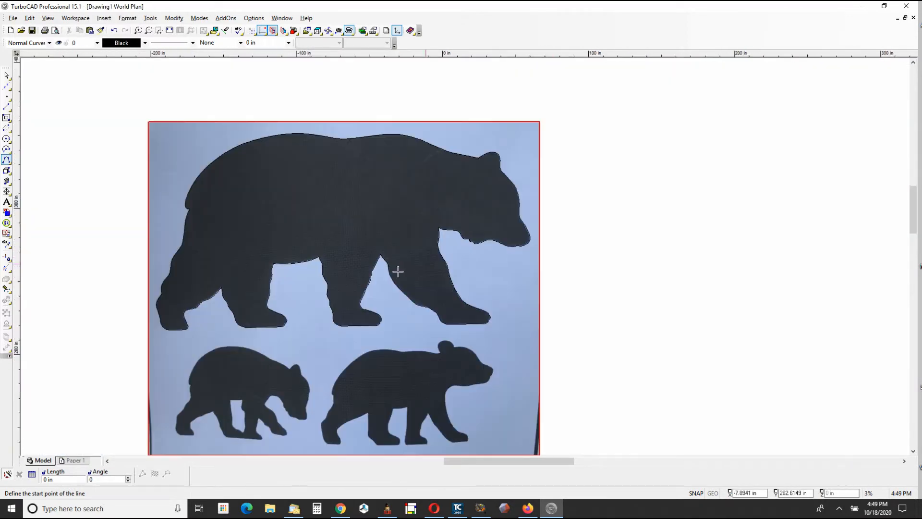
click(7, 75)
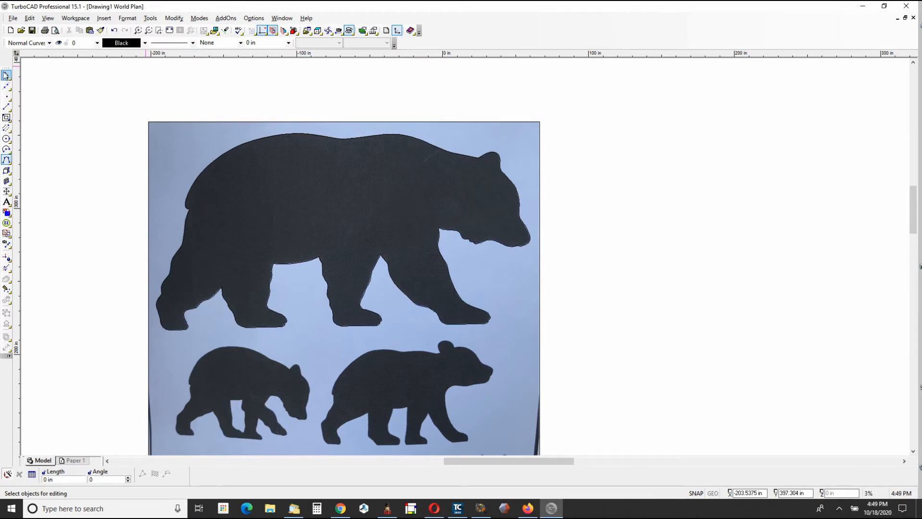
right_click(501, 163)
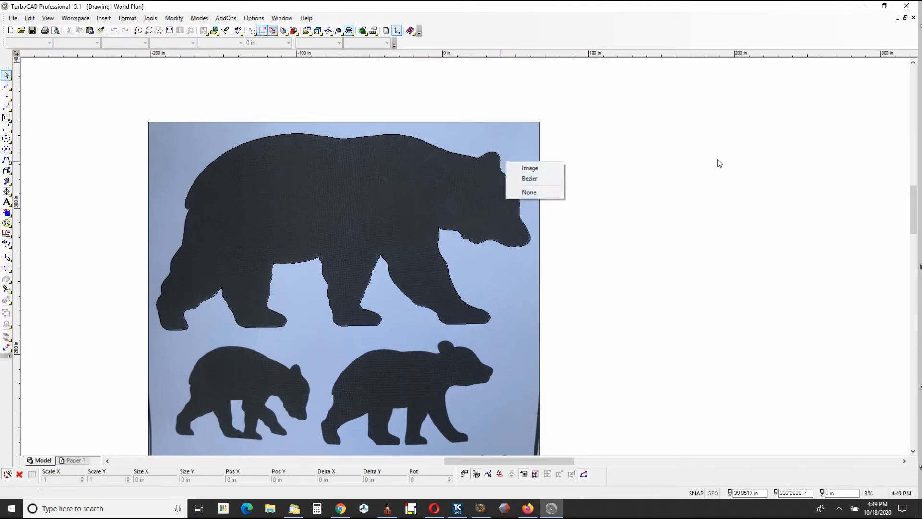
click(538, 182)
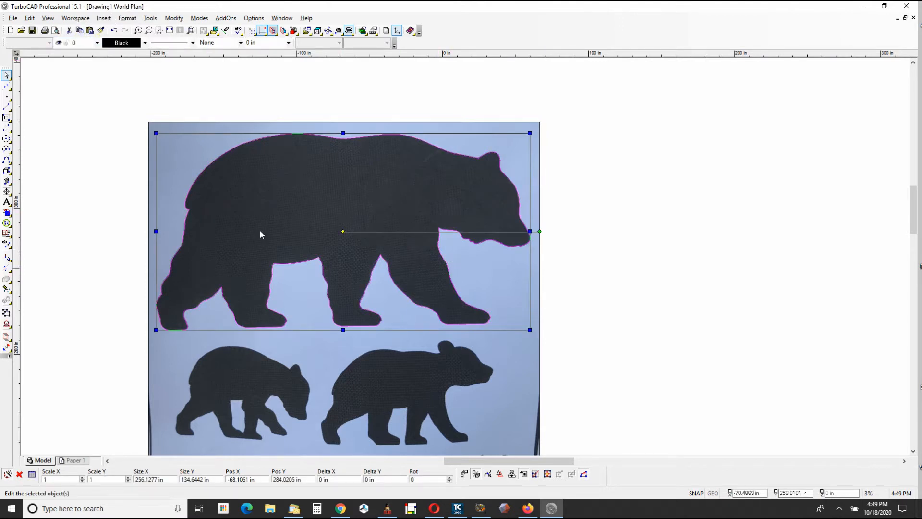
click(80, 31)
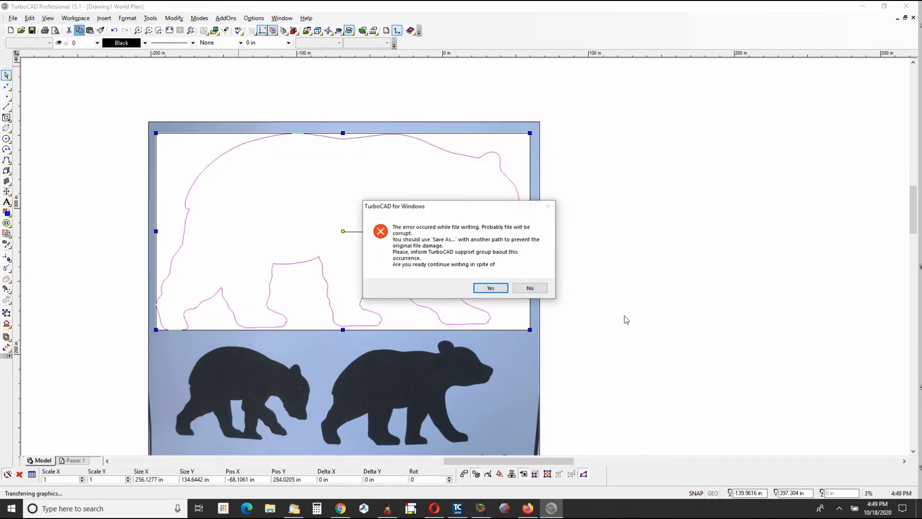
click(482, 289)
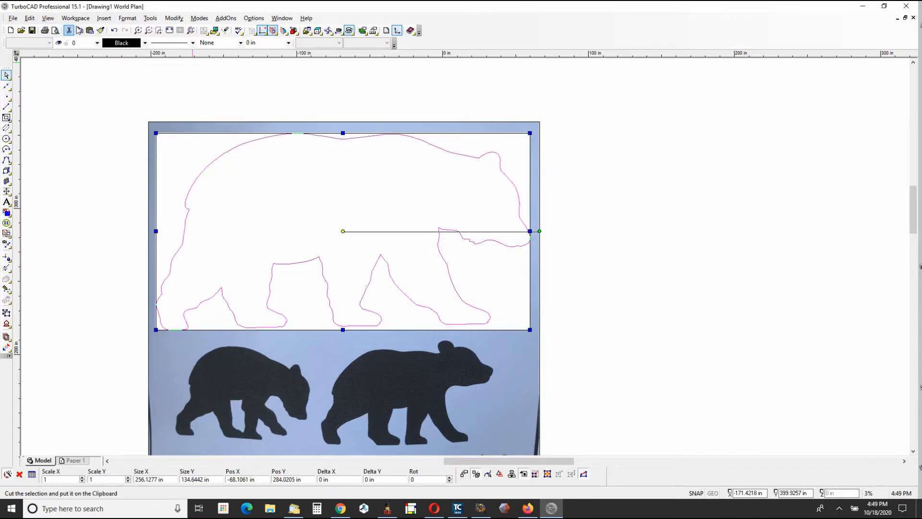
Paste a copy of the bear outline into the drawing, choosing to continue reading
click(89, 31)
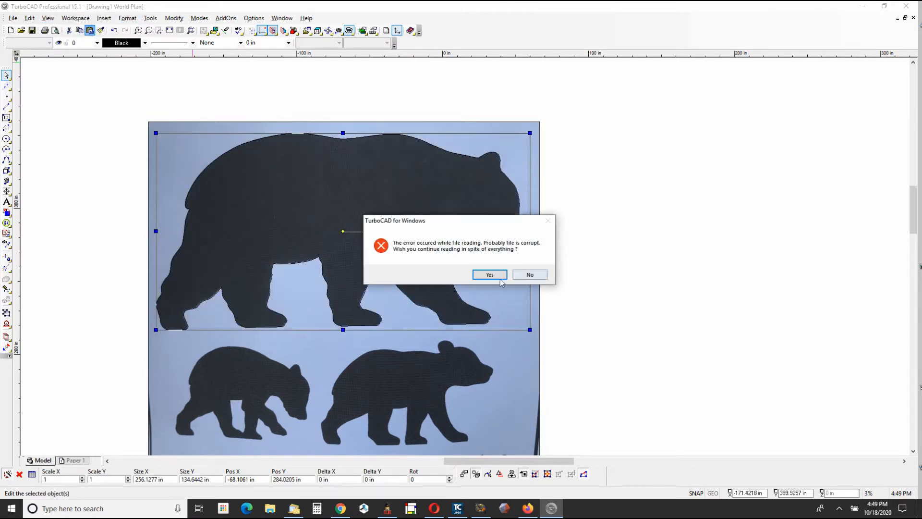
click(500, 278)
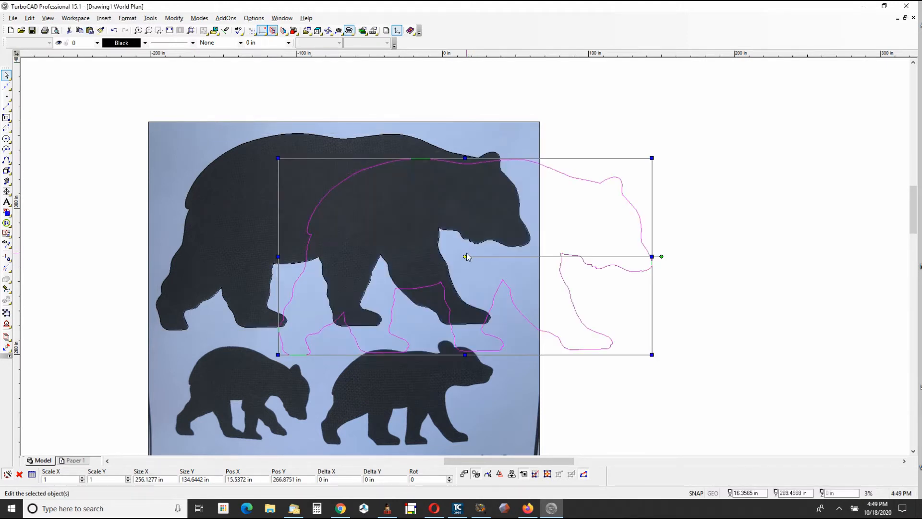
click(467, 256)
scroll(461, 262, down, 2)
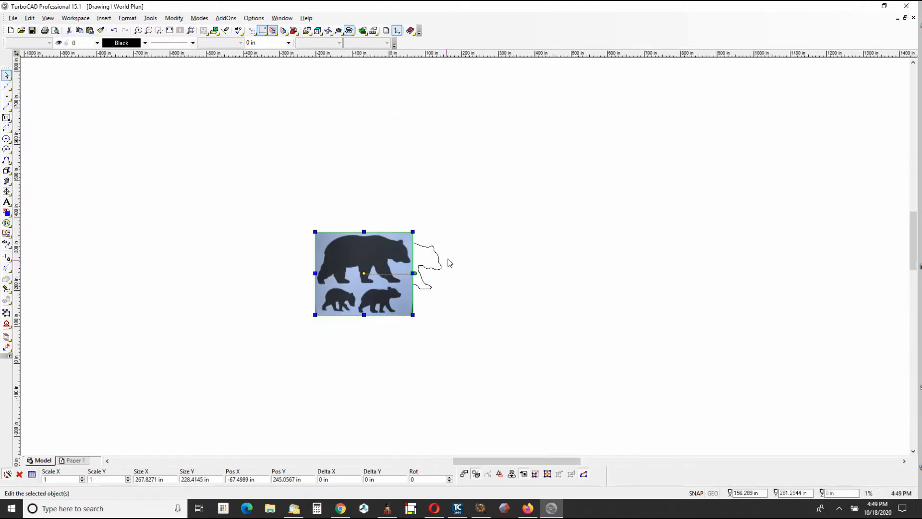
Move the pasted bear outline well clear of the picture and deselect it
click(441, 260)
drag(395, 270, 635, 206)
click(647, 241)
scroll(642, 202, up, 4)
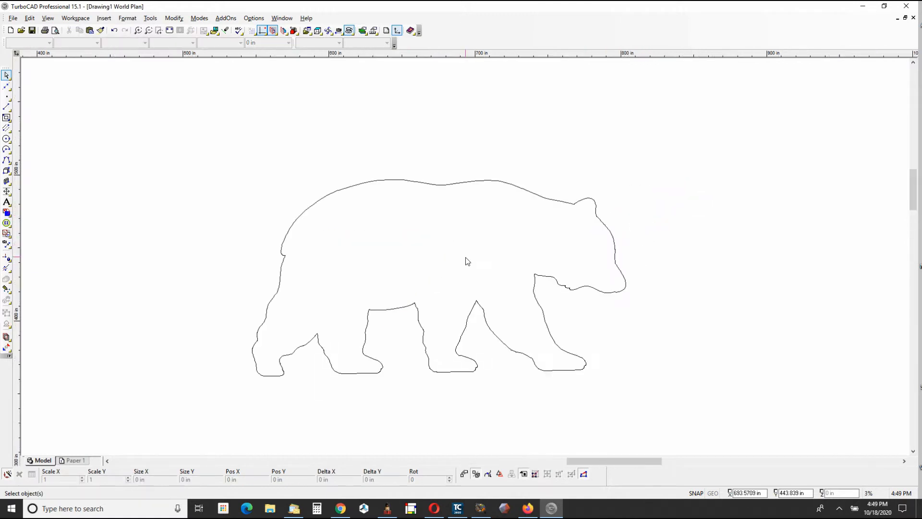
scroll(467, 261, down, 3)
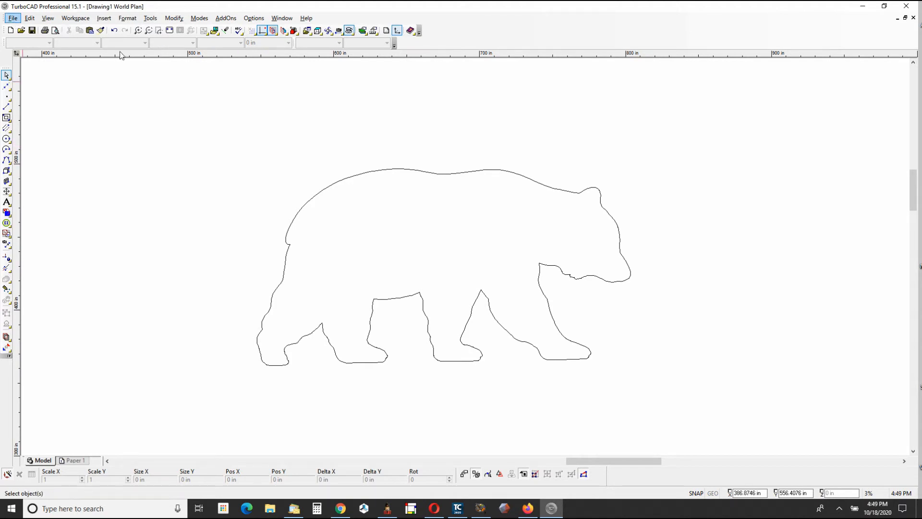
Create a new drawing from the Default template, paste the bear outline into it and deselect it
click(13, 18)
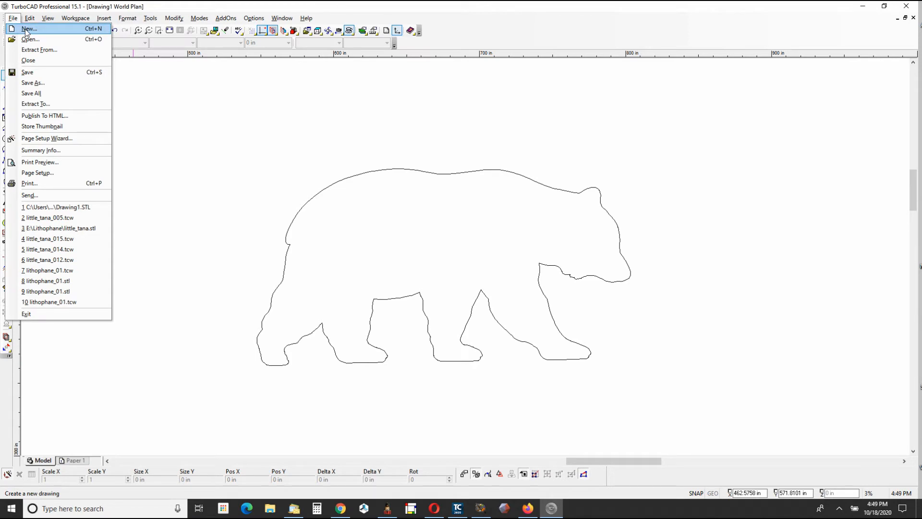
click(27, 30)
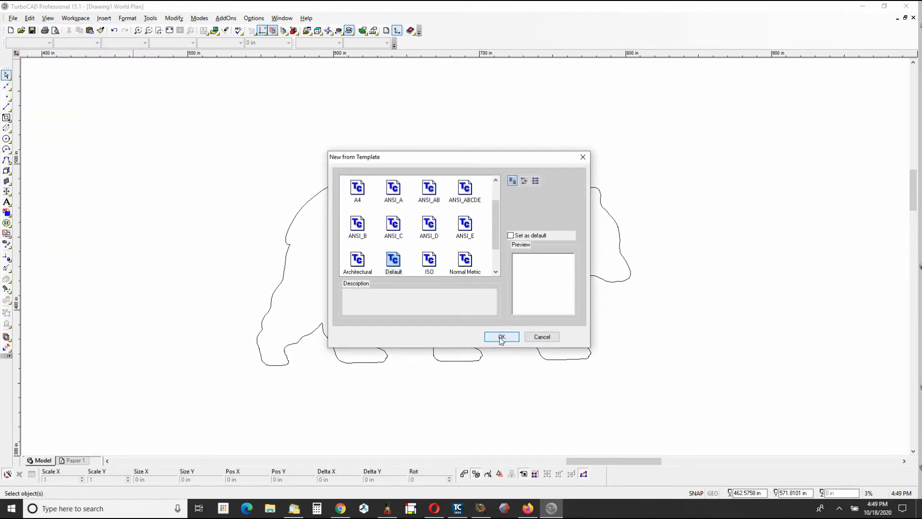
click(500, 338)
click(489, 275)
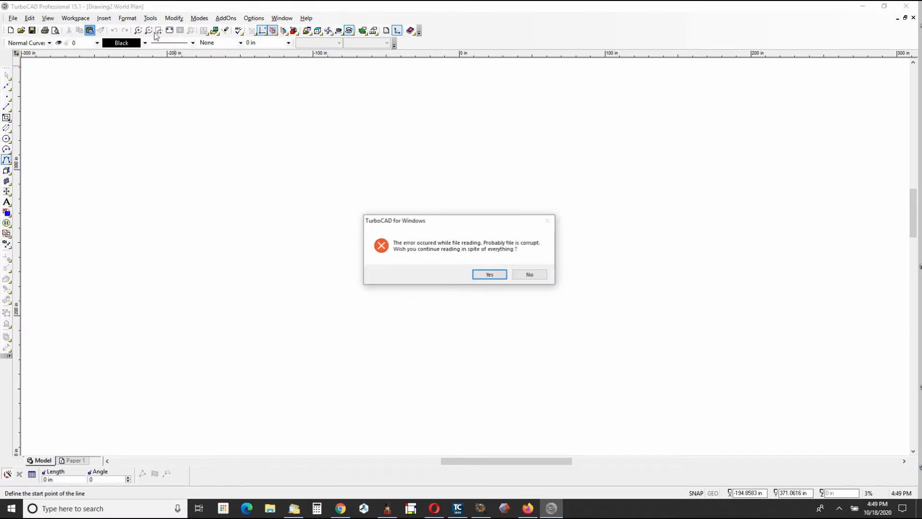
click(488, 275)
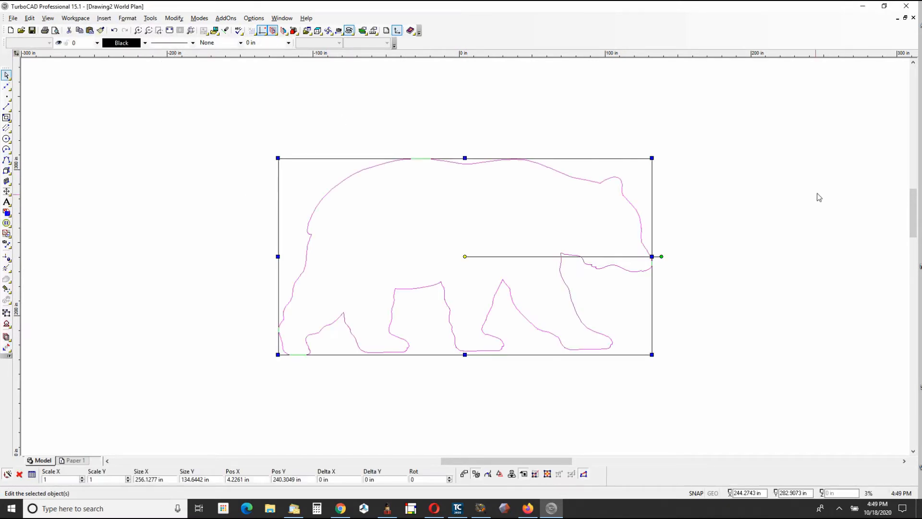
click(791, 302)
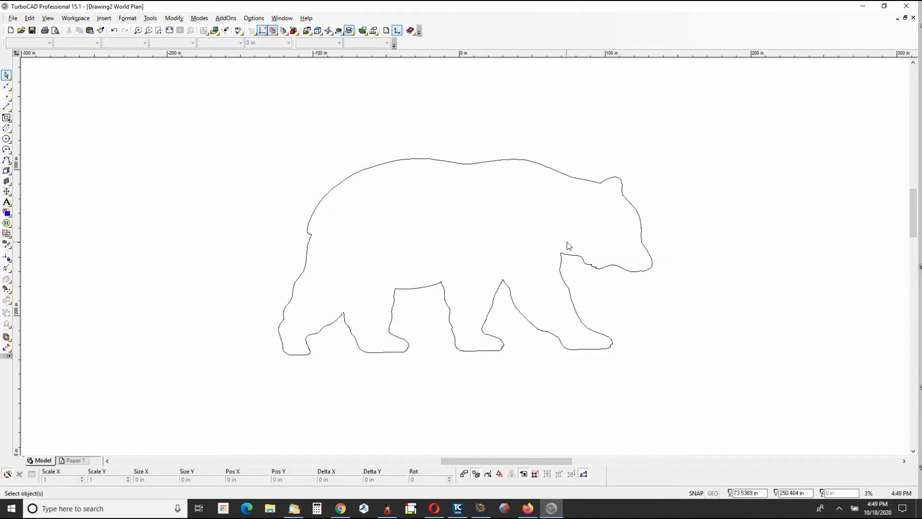
scroll(465, 262, down, 2)
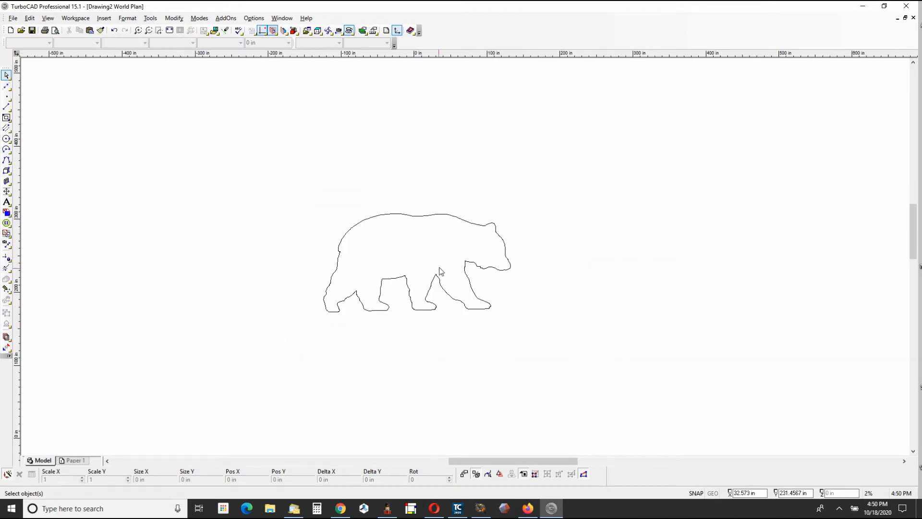
scroll(465, 261, down, 10)
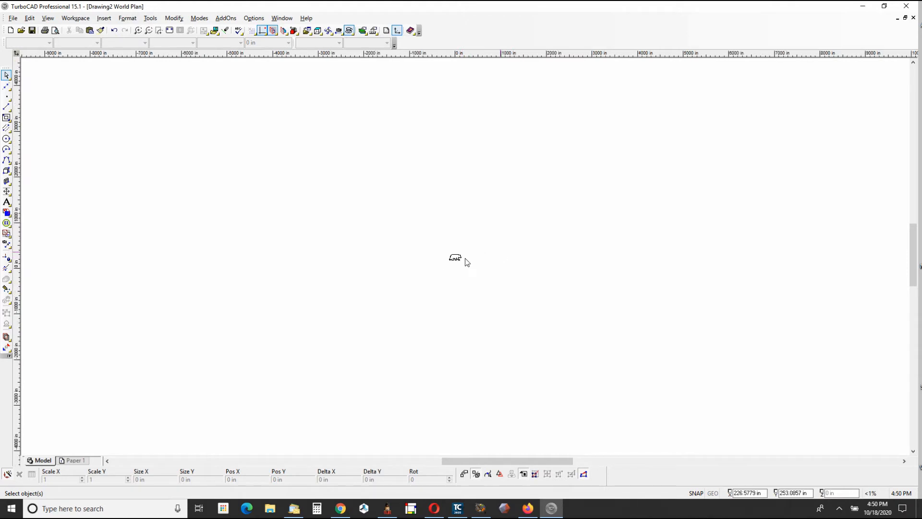
Start saving the new bear drawing under a new name and browse to the recipient's folder on My Book Duo (J:)
scroll(481, 275, up, 10)
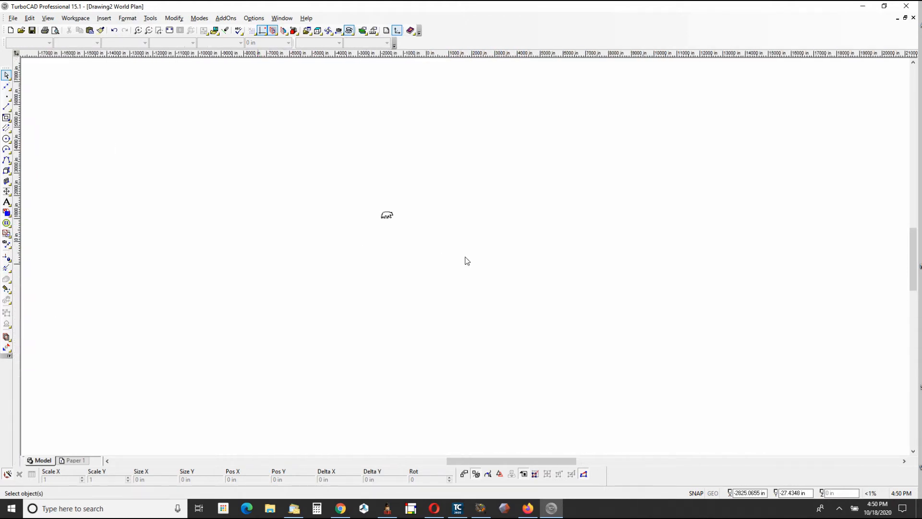
scroll(454, 269, up, 5)
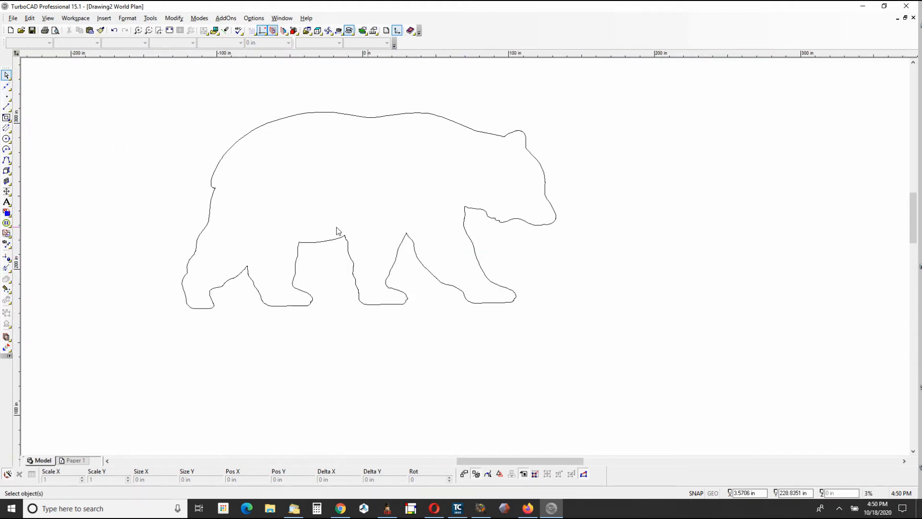
scroll(297, 229, up, 5)
scroll(561, 267, down, 5)
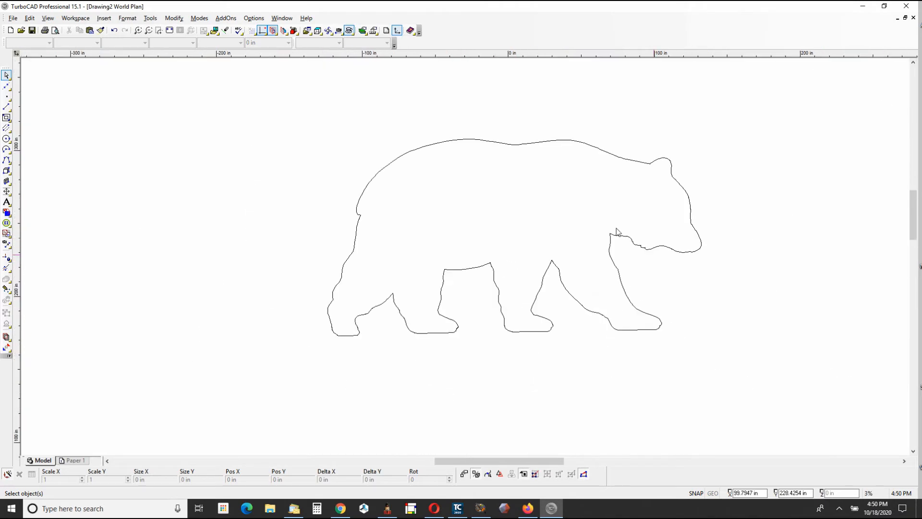
click(13, 18)
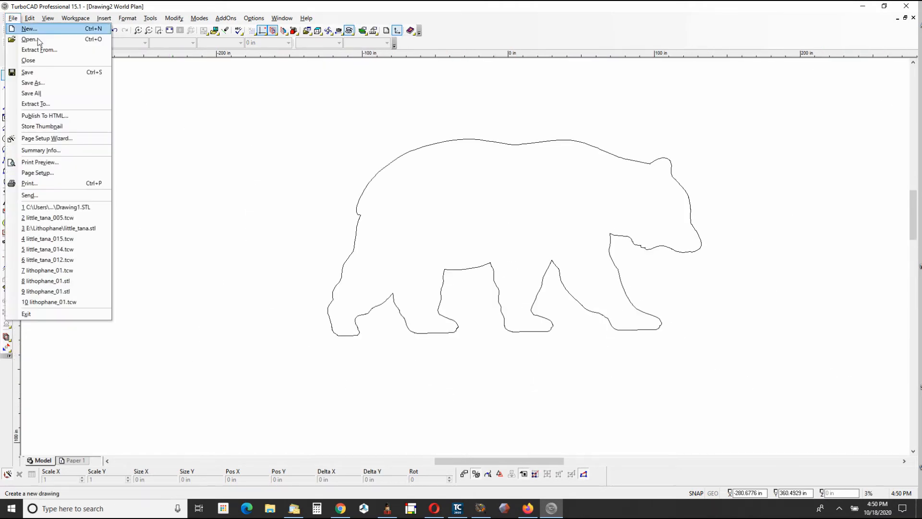
click(42, 84)
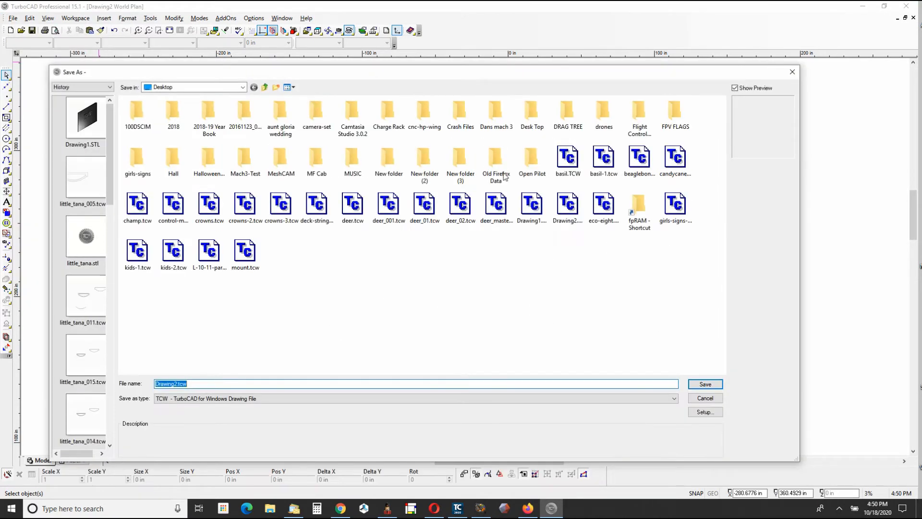
click(243, 87)
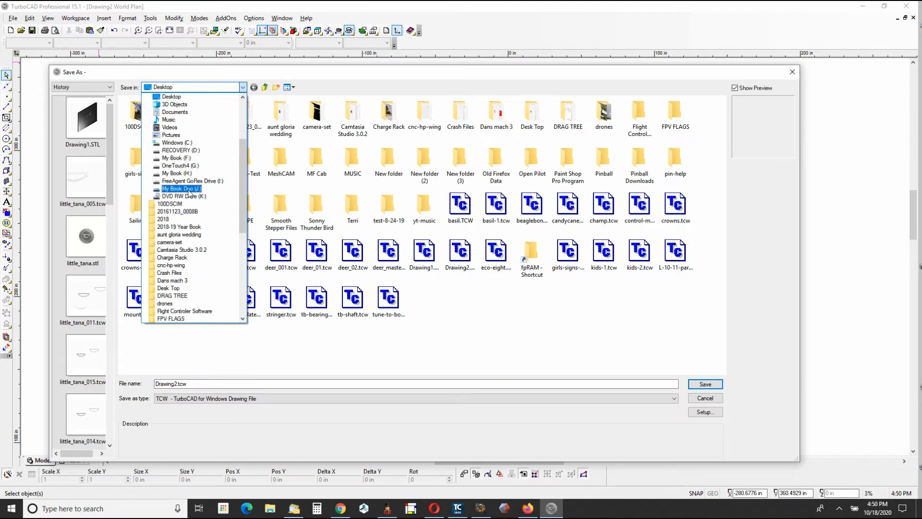
click(188, 189)
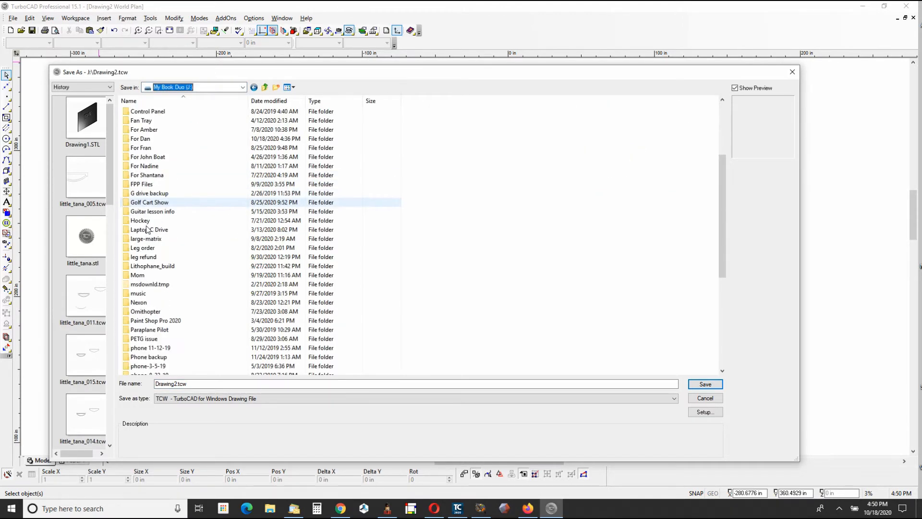
click(137, 139)
double_click(137, 140)
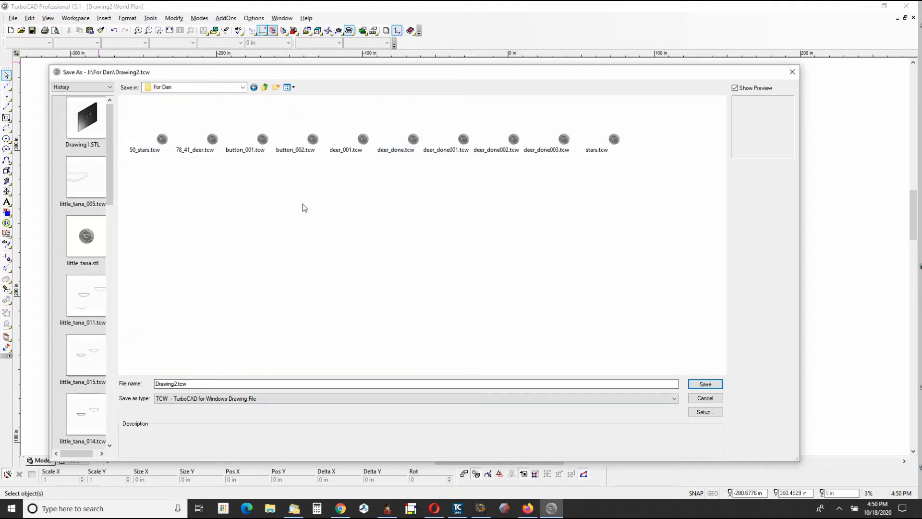
Save the drawing as big_bear.tcw, accepting the summary info and choosing to continue writing
double_click(176, 384)
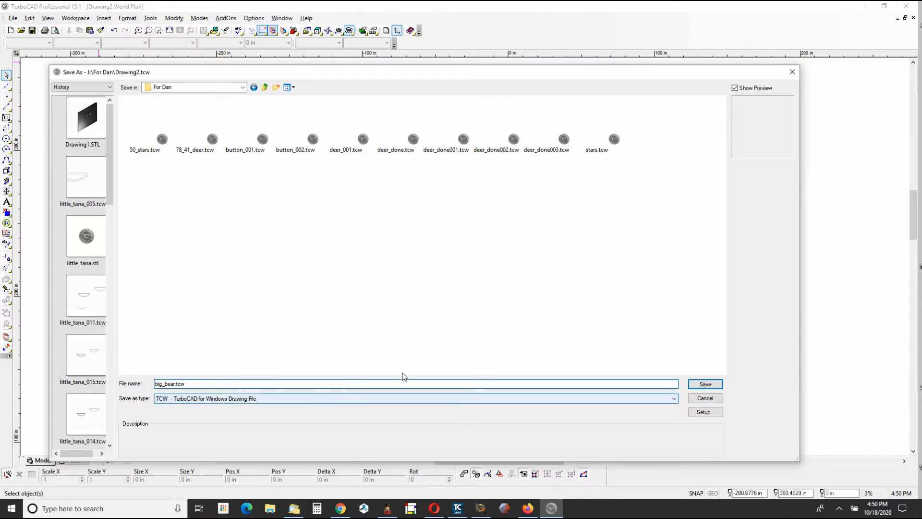
click(703, 385)
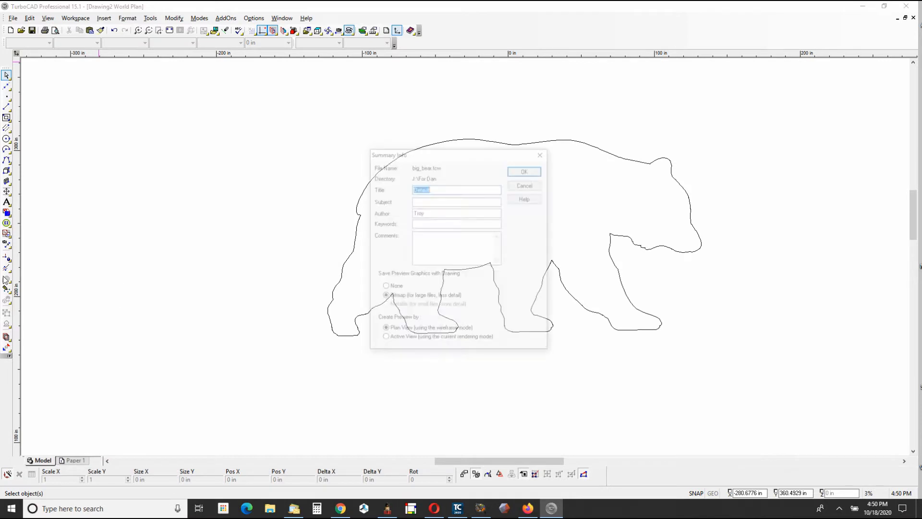
click(525, 170)
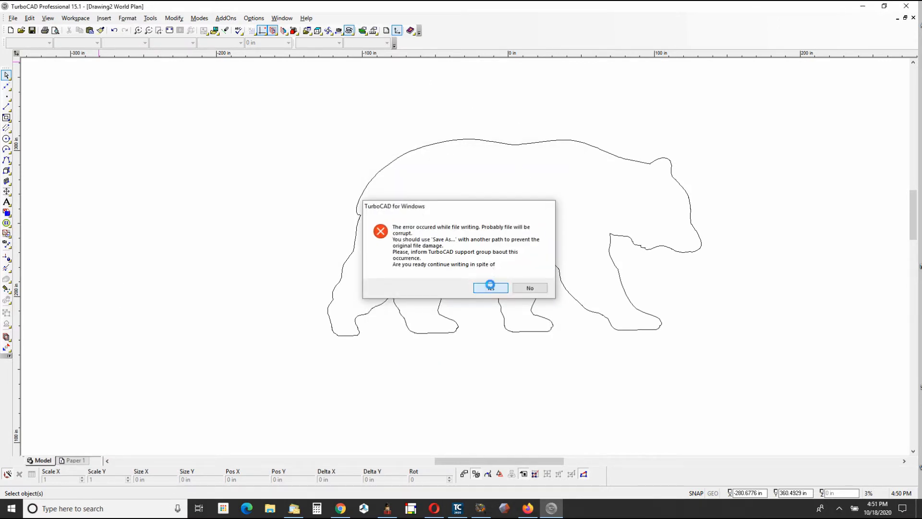
click(490, 287)
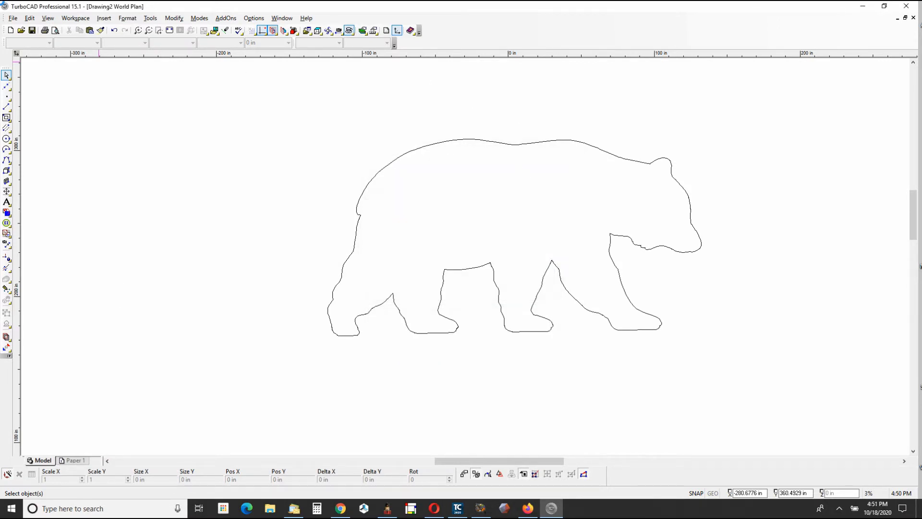
Save a copy in the same folder as big_bear.dxf in DXF Drawing eXchange Format and close that drawing
click(13, 20)
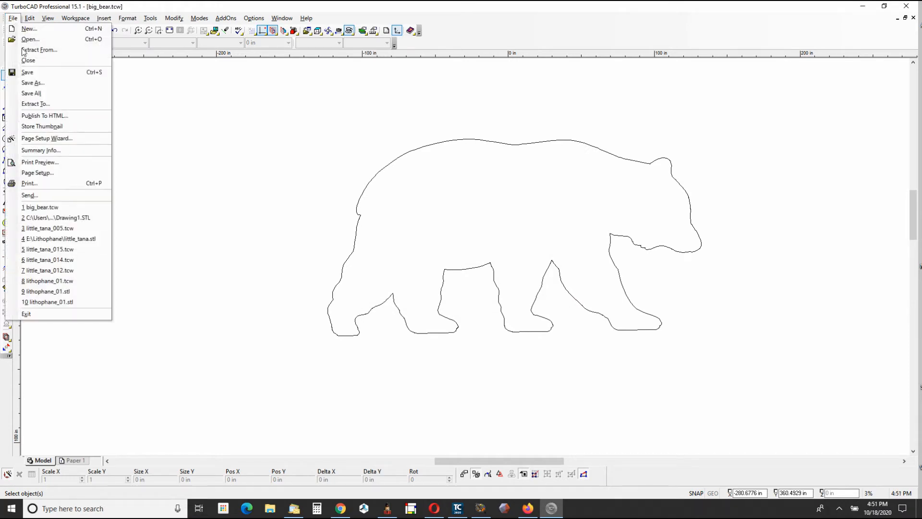
click(29, 83)
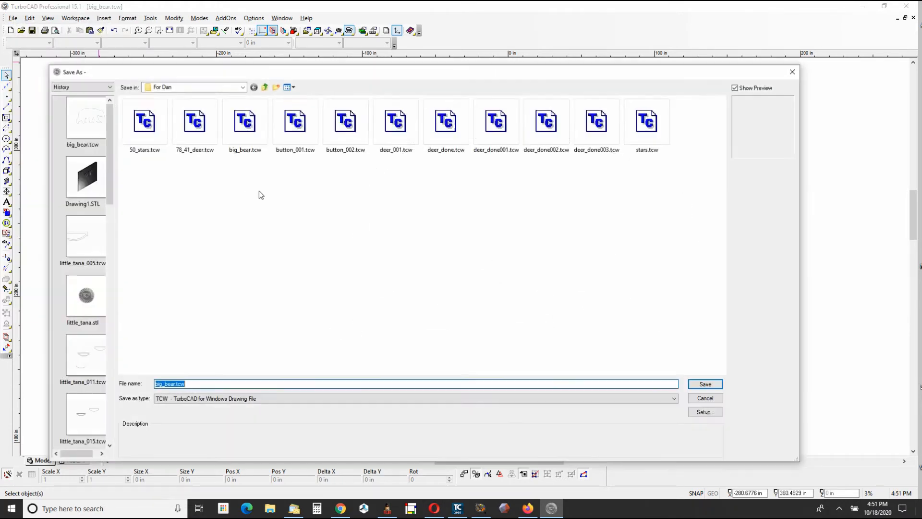
click(675, 398)
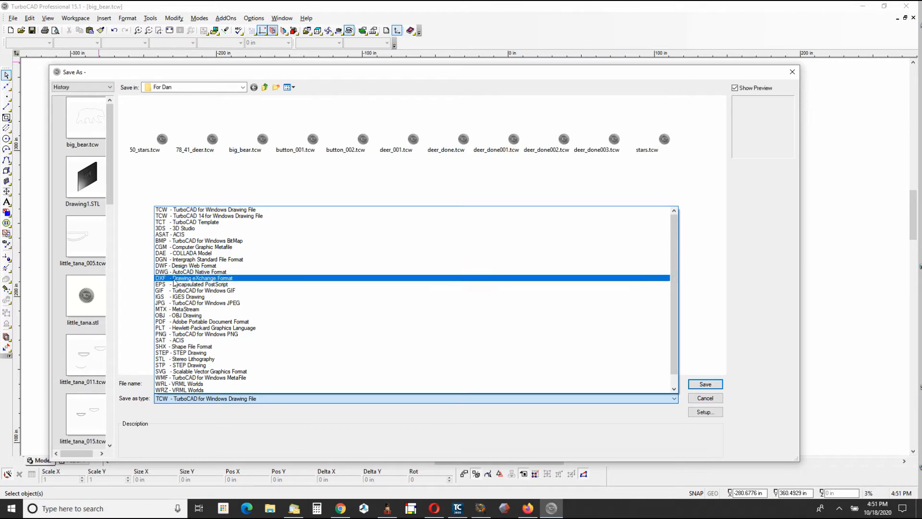
click(176, 280)
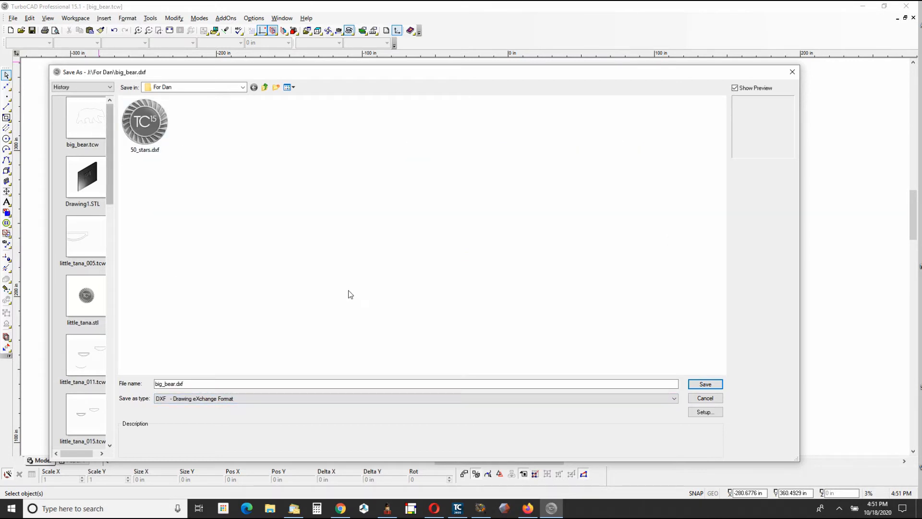
click(705, 384)
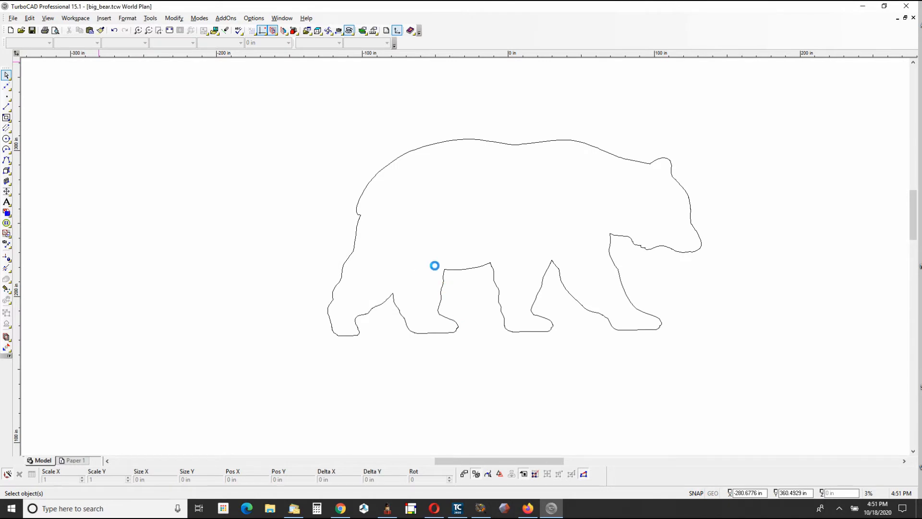
scroll(478, 258, down, 1)
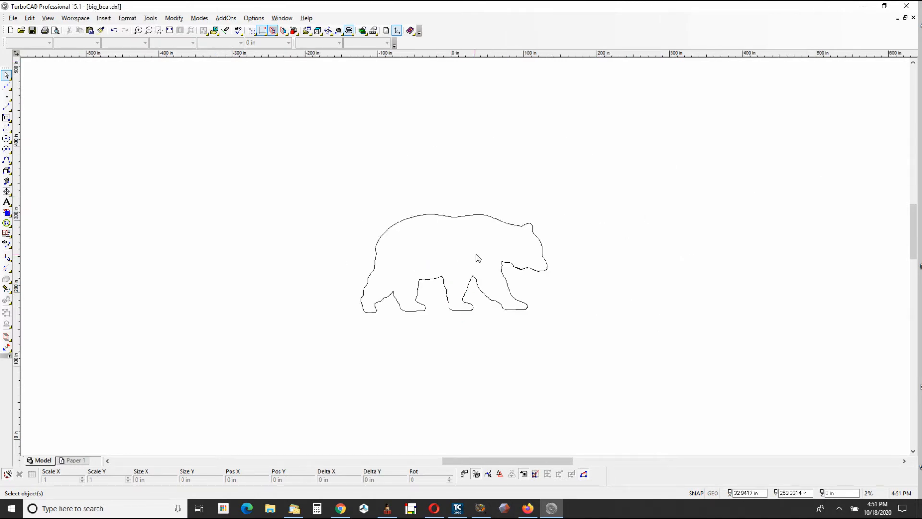
click(914, 18)
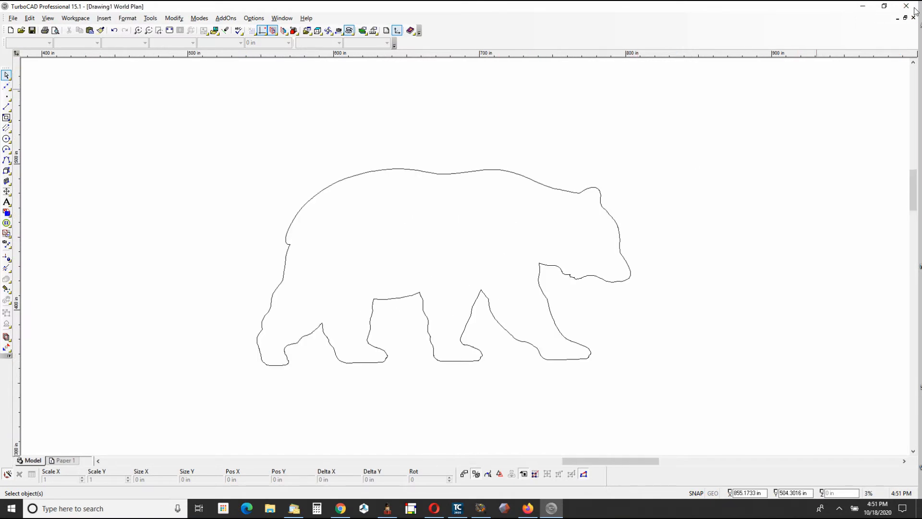
Examine how closely the traced outline follows the large bear's legs, belly and tail in the original picture drawing
scroll(553, 265, down, 2)
scroll(242, 326, up, 3)
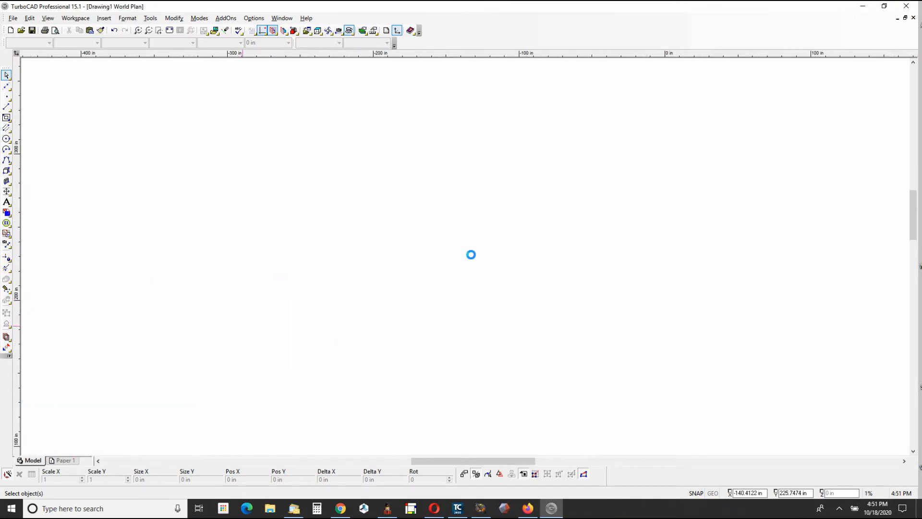
scroll(675, 198, down, 2)
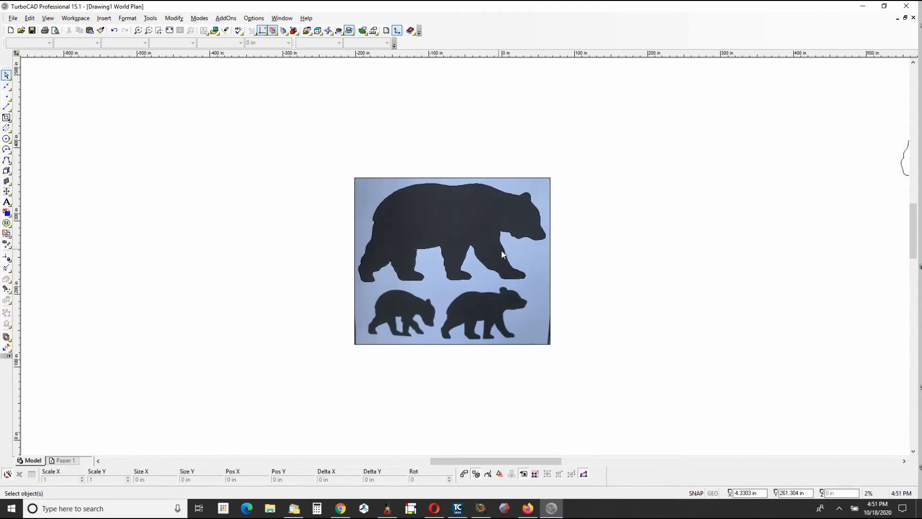
scroll(690, 261, down, 2)
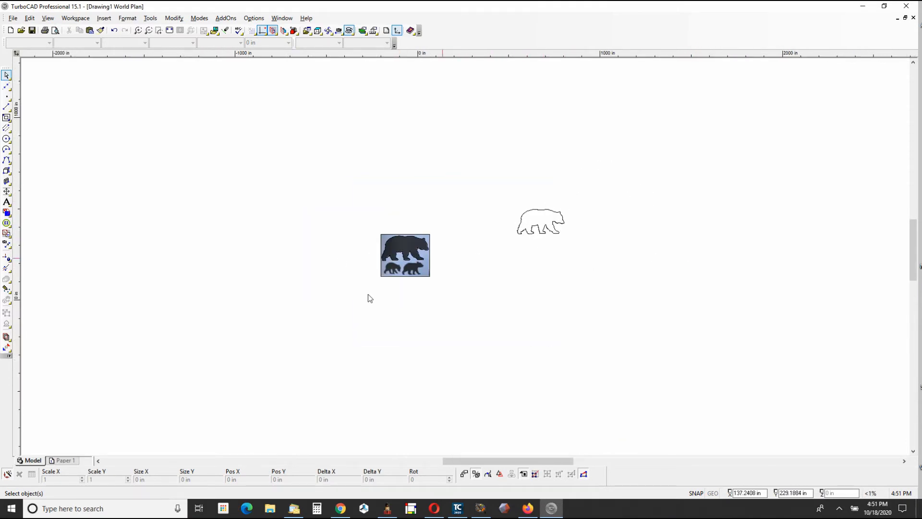
scroll(398, 261, up, 4)
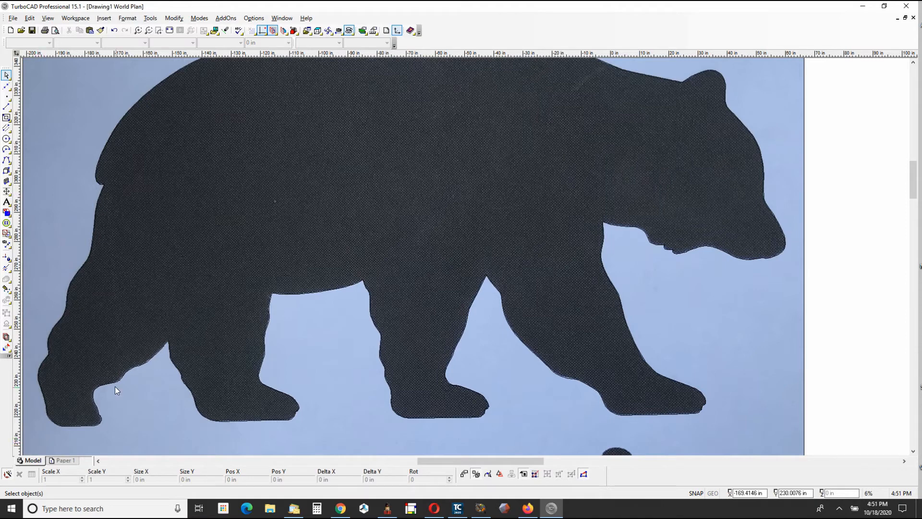
scroll(113, 385, up, 4)
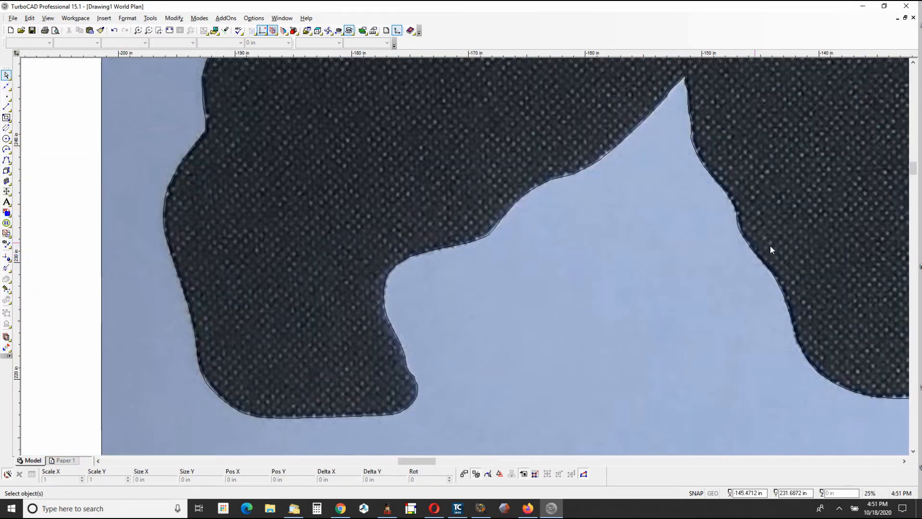
scroll(728, 253, down, 2)
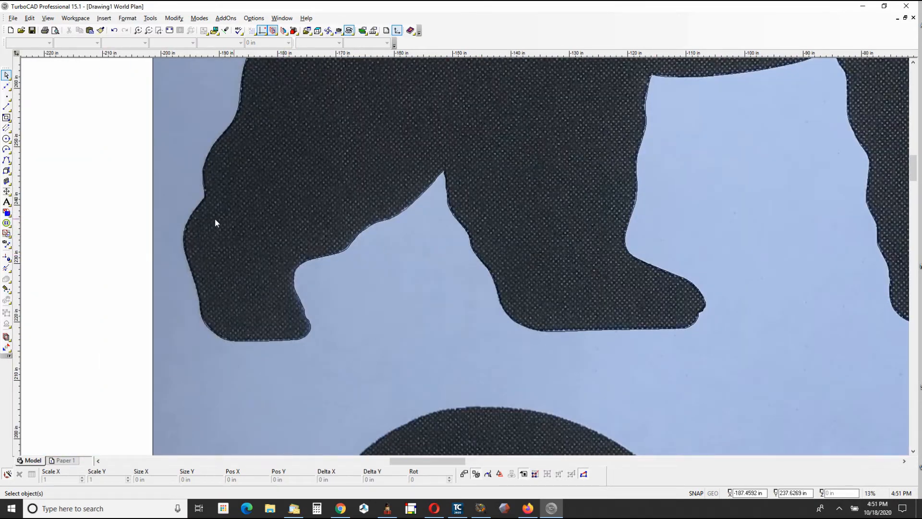
scroll(472, 208, down, 2)
scroll(548, 245, up, 4)
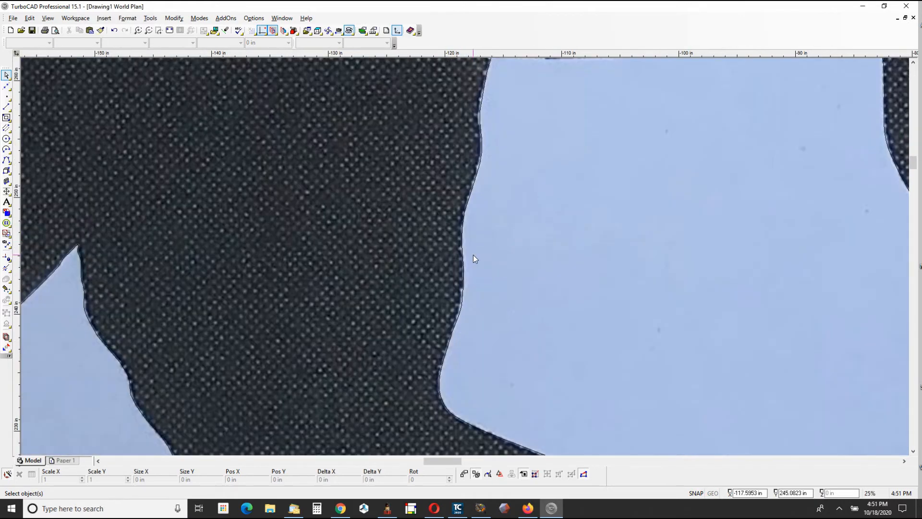
scroll(543, 197, down, 4)
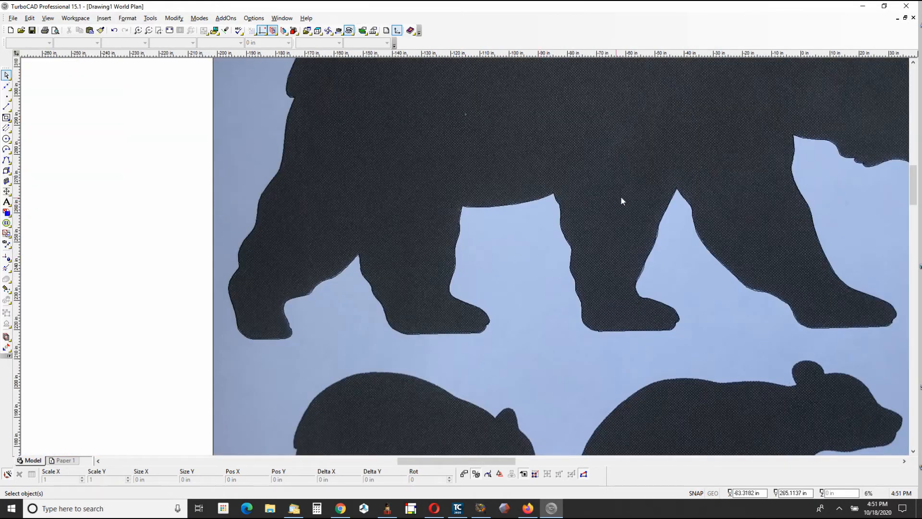
scroll(281, 96, up, 4)
scroll(480, 255, down, 4)
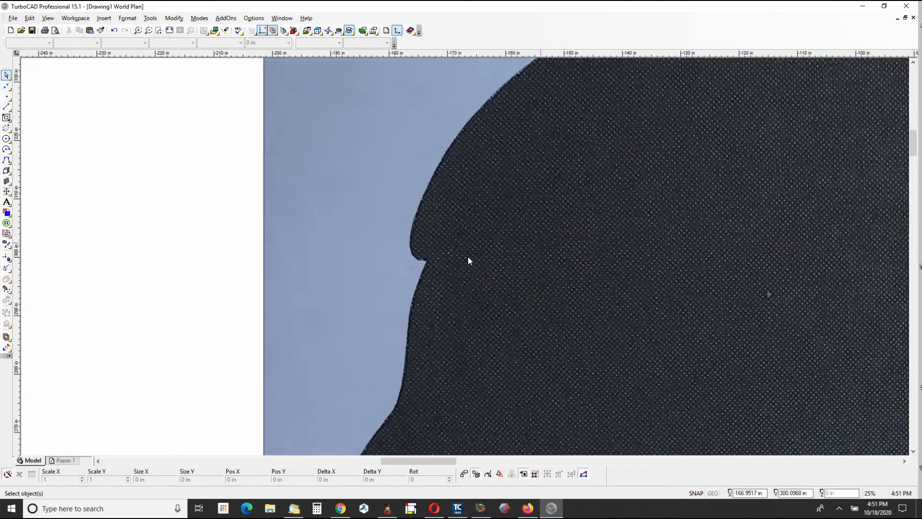
Check the outline's fit along the top of the large bear's back and select the curve with the Edit Tool
scroll(693, 95, up, 4)
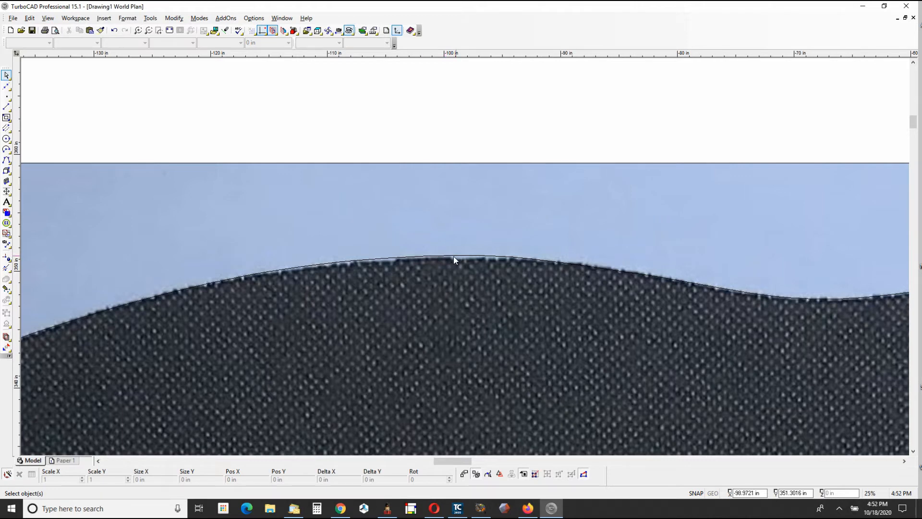
scroll(454, 256, up, 4)
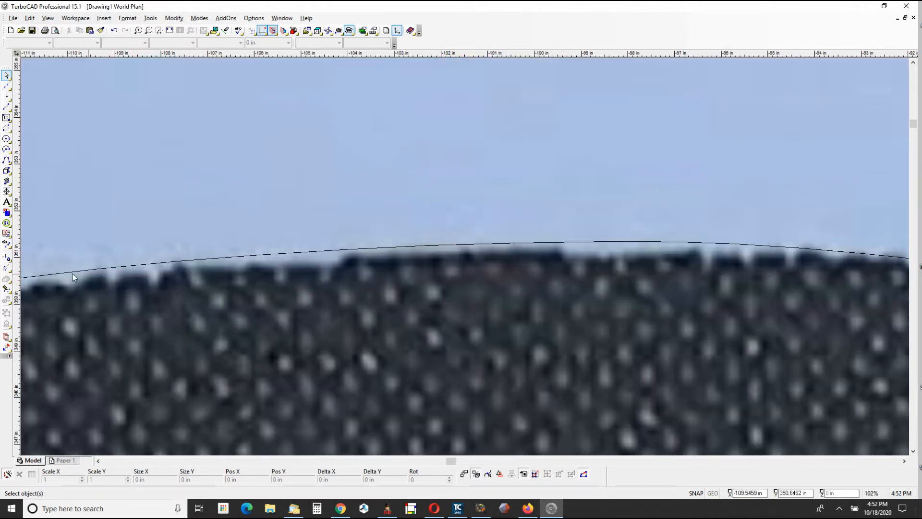
scroll(671, 259, down, 2)
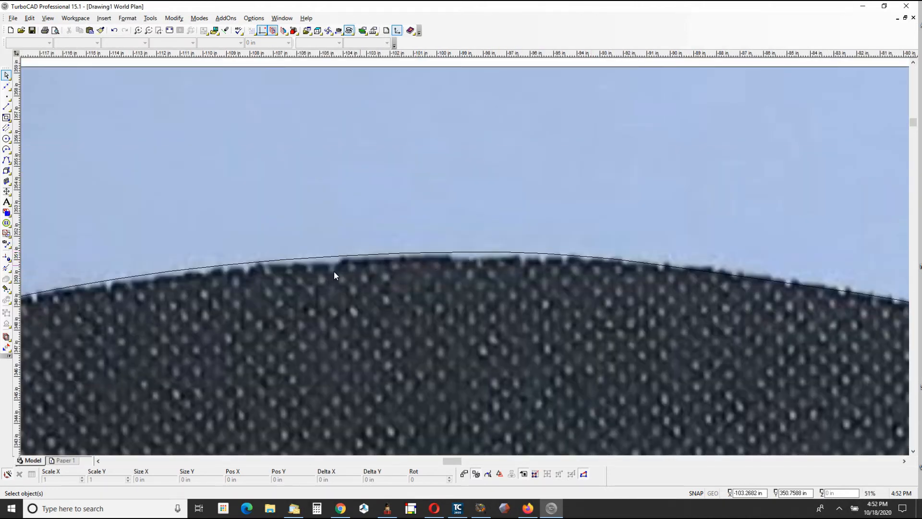
click(6, 76)
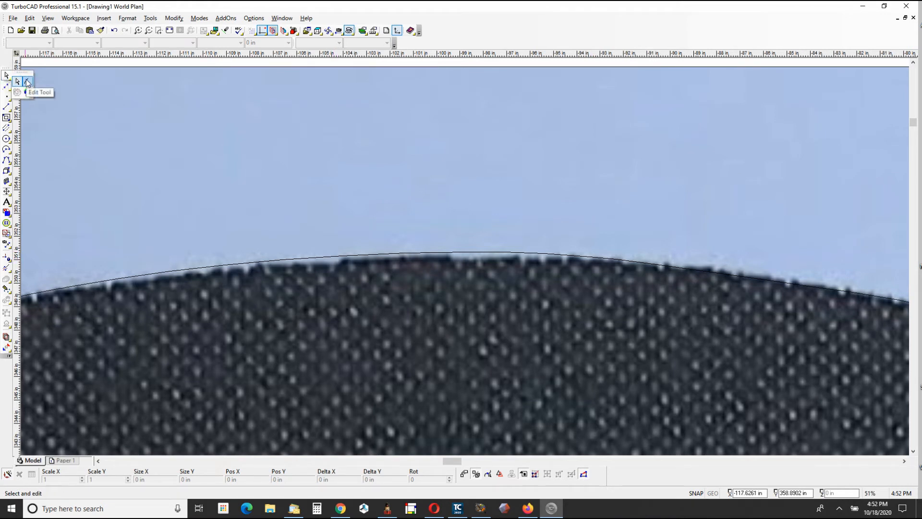
click(27, 82)
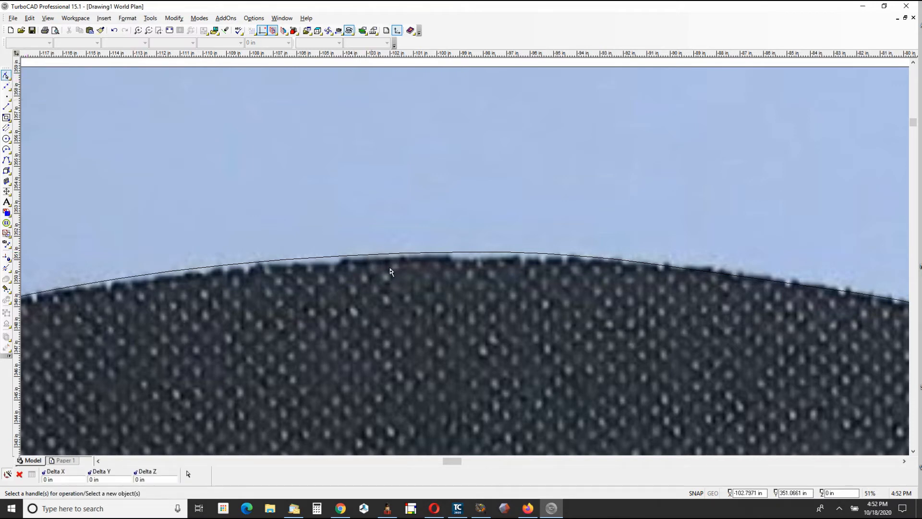
click(425, 256)
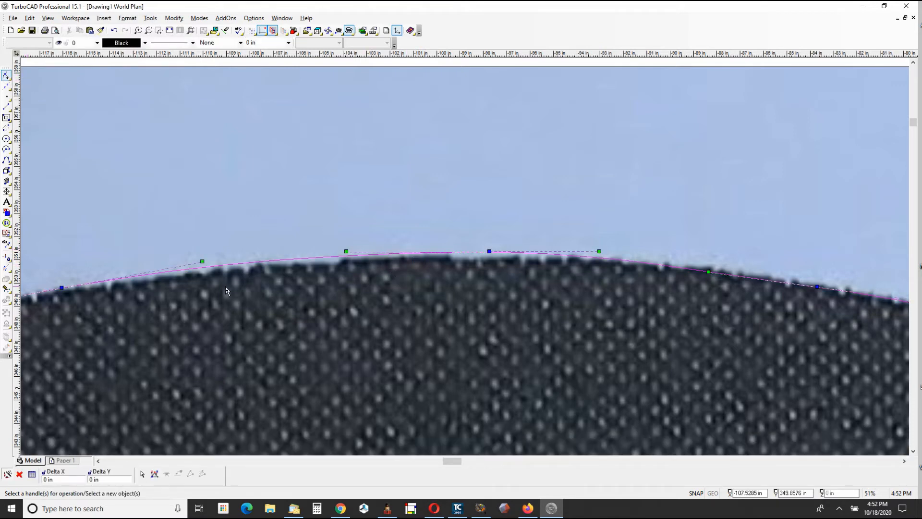
scroll(446, 279, down, 6)
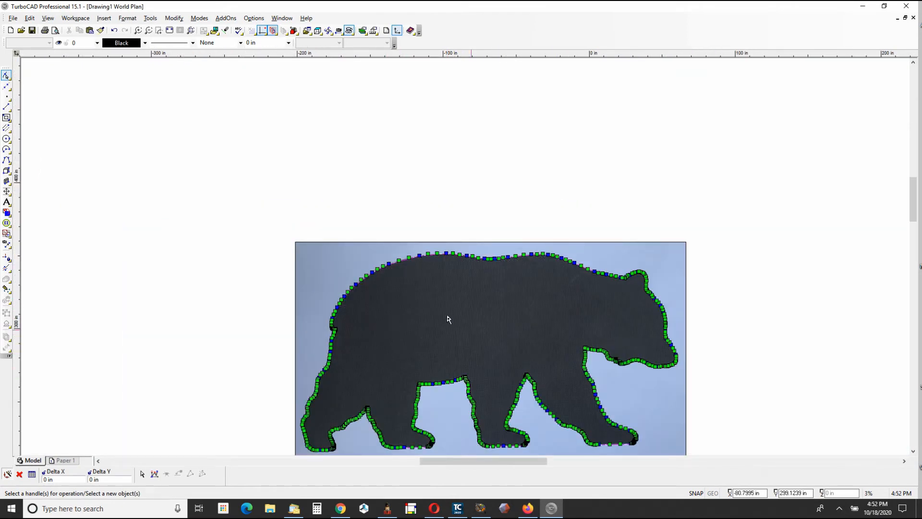
Pull the curve node at the crest of the bear's back well above the silhouette and move it back onto the edge
scroll(483, 271, up, 10)
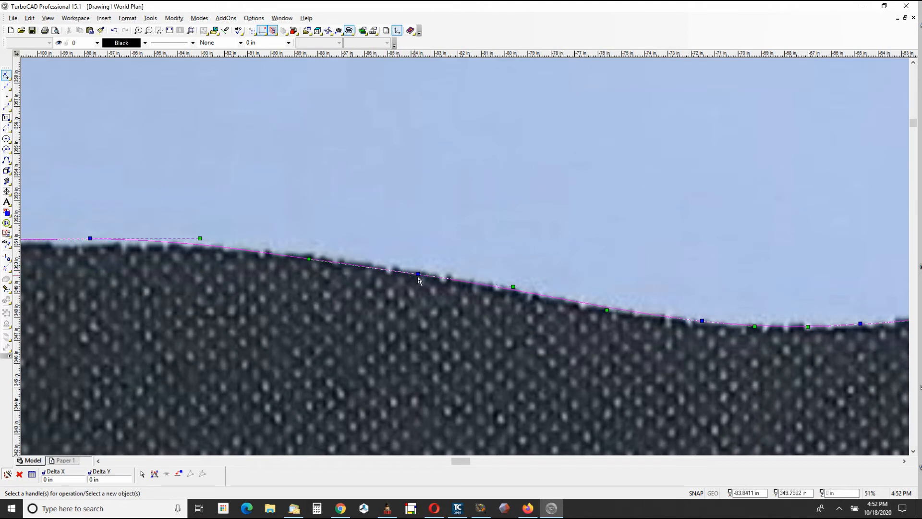
scroll(52, 250, down, 2)
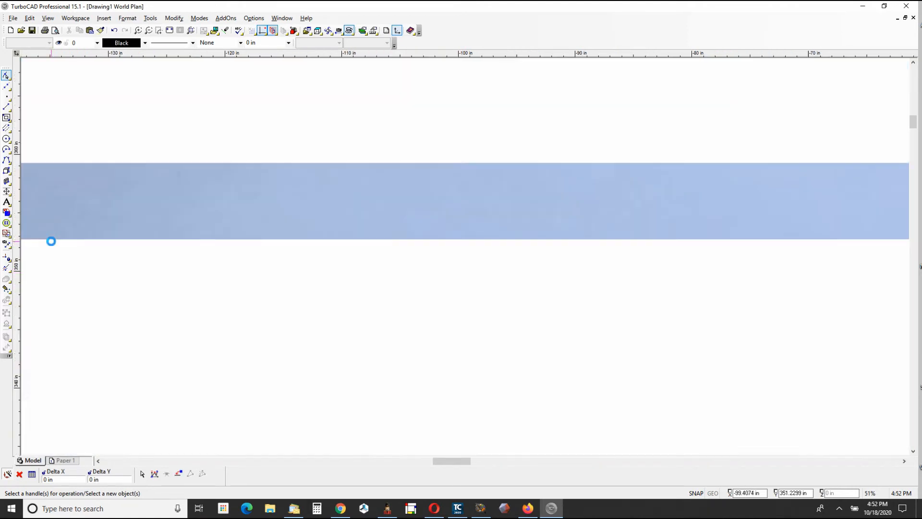
scroll(470, 264, up, 4)
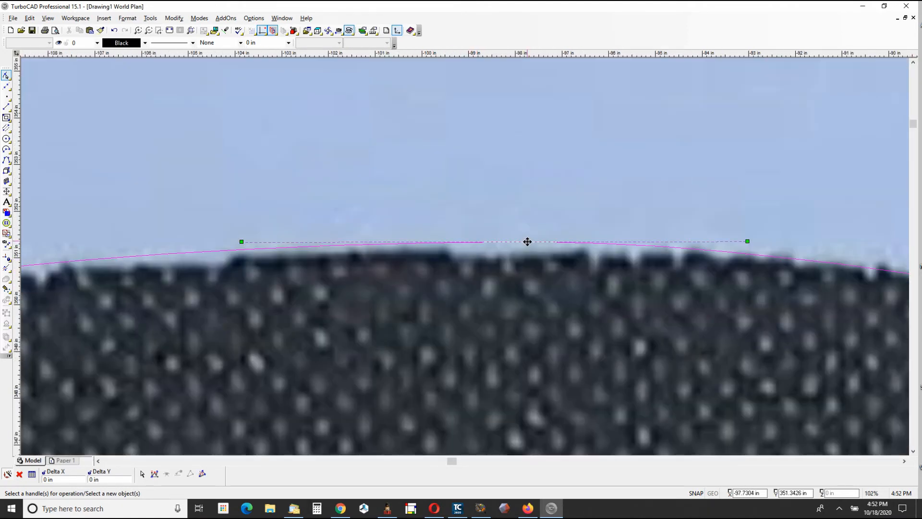
drag(528, 241, 581, 167)
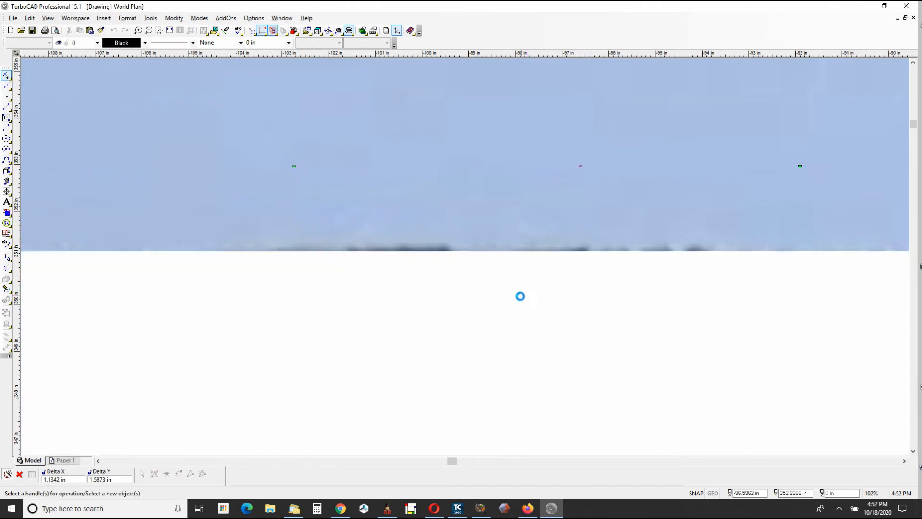
scroll(560, 270, down, 4)
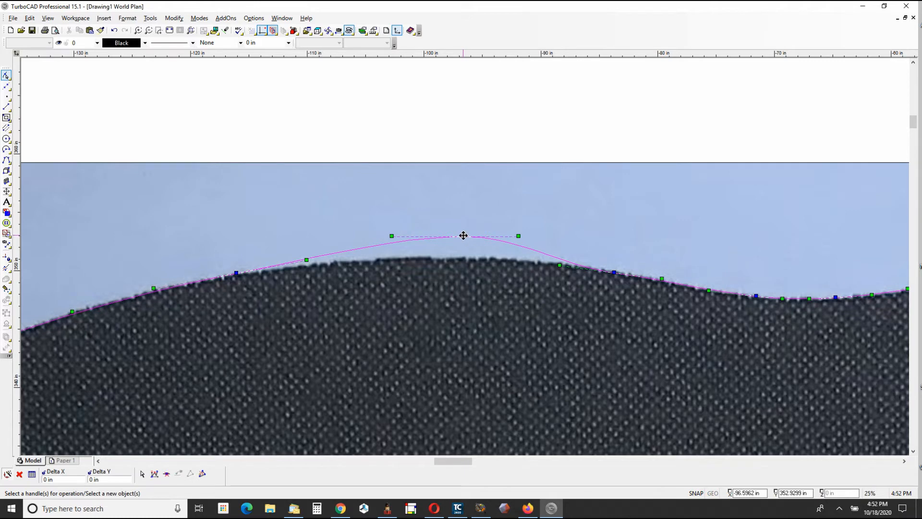
drag(464, 236, 463, 259)
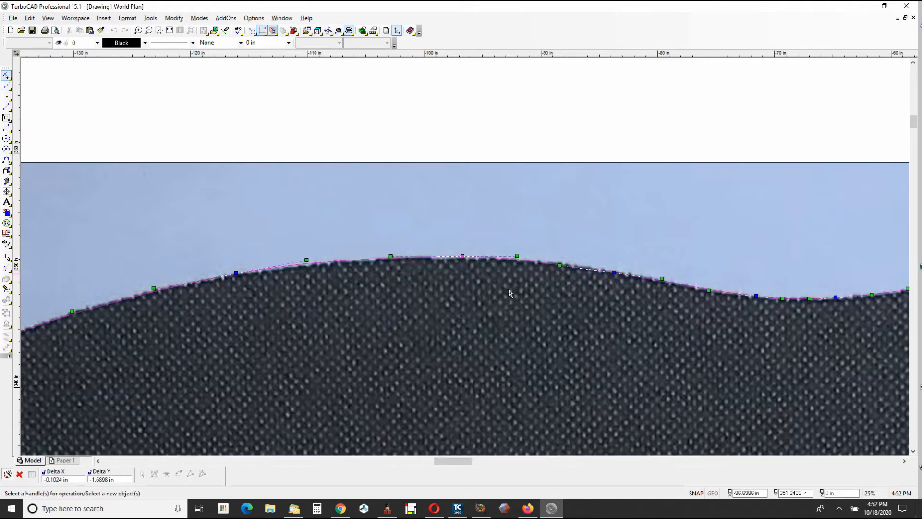
Nudge the next node on the head side of the back's crest slightly upward toward the silhouette edge
scroll(459, 271, up, 2)
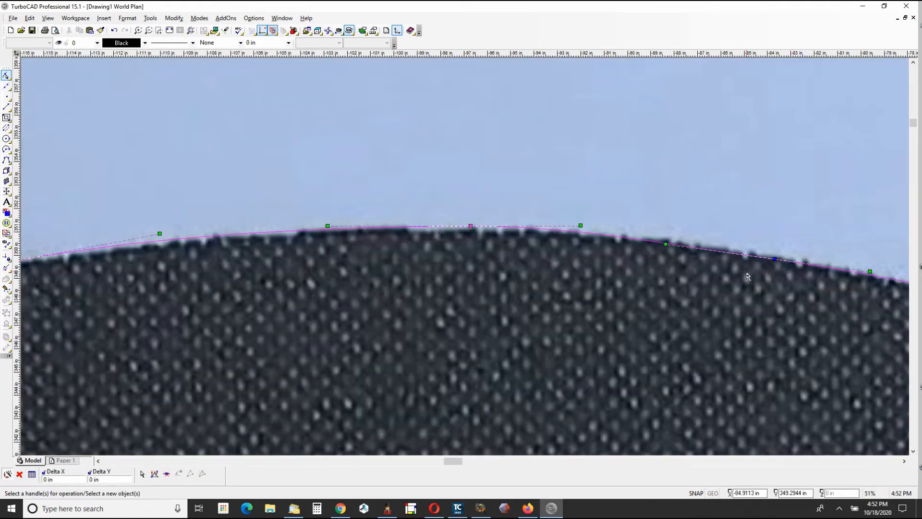
scroll(777, 266, up, 2)
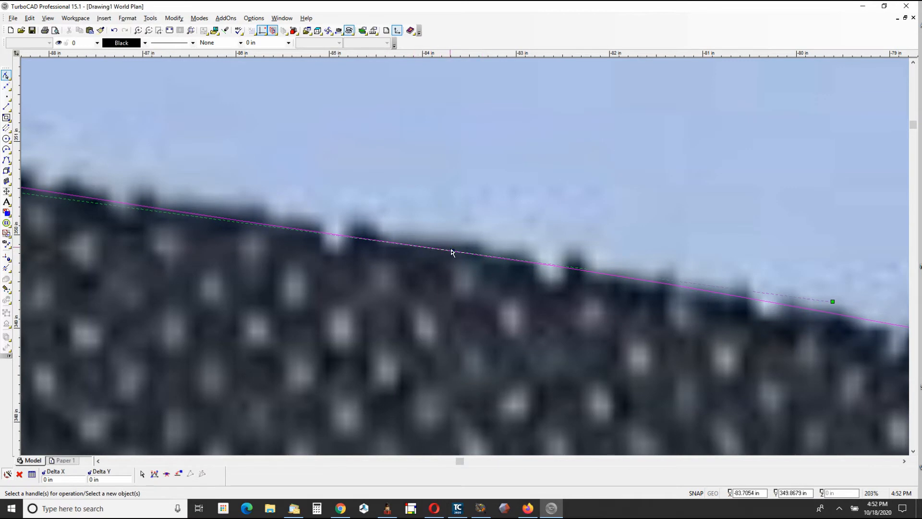
drag(453, 251, 454, 244)
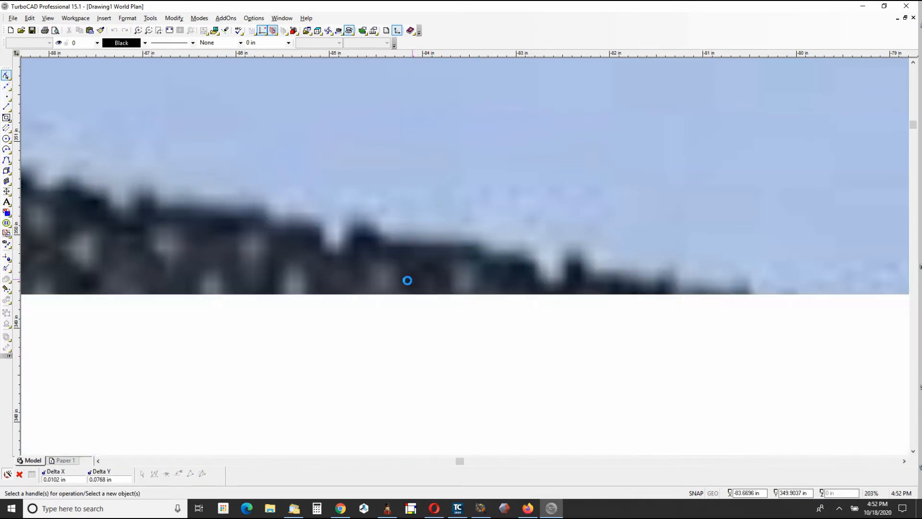
scroll(408, 285, down, 2)
scroll(465, 261, down, 1)
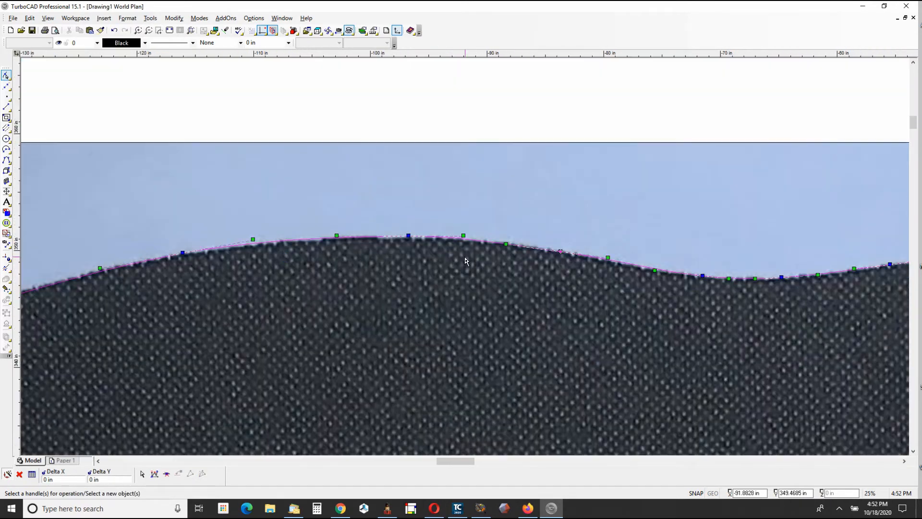
Shorten the tangent handles of the node on the back's rump-side slope so they sit close to the node
scroll(218, 253, up, 2)
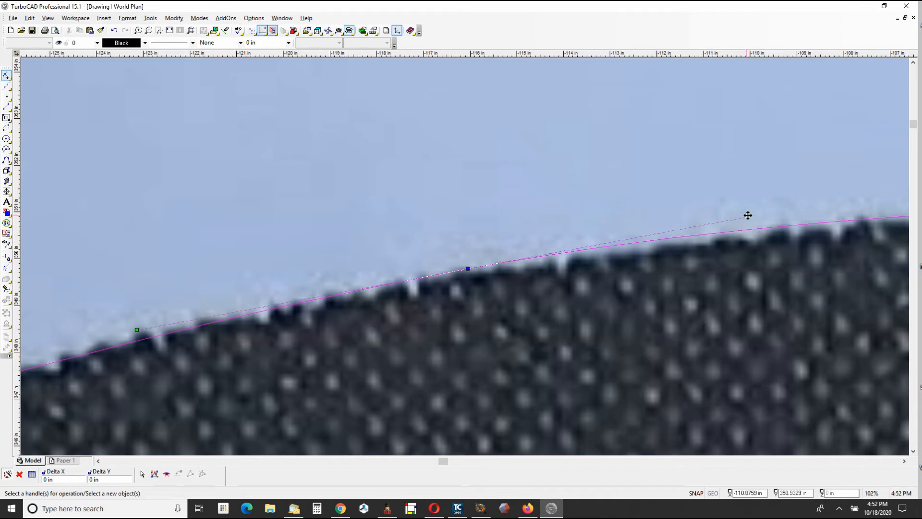
drag(748, 216, 540, 257)
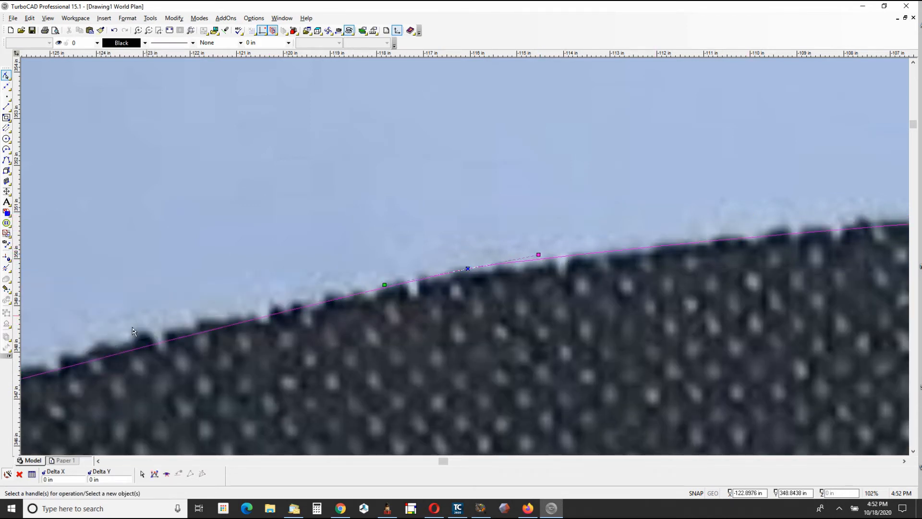
drag(384, 285, 489, 266)
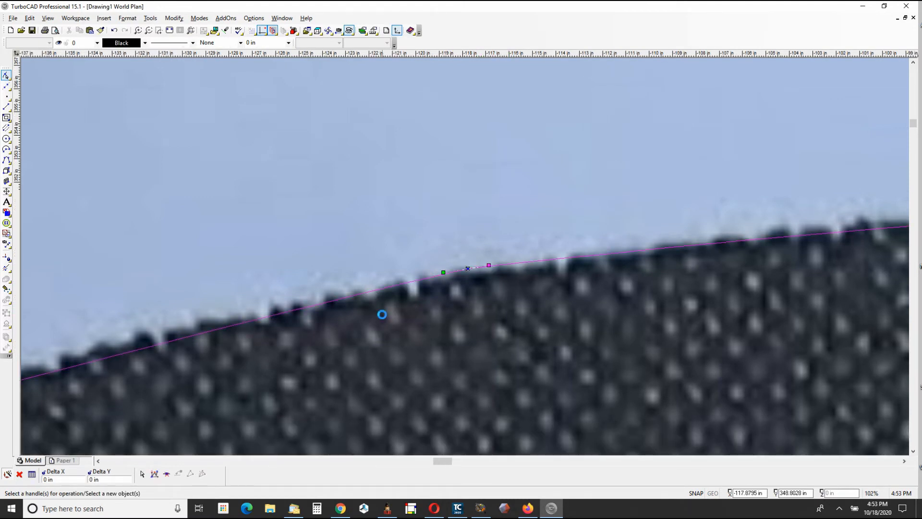
scroll(381, 315, down, 3)
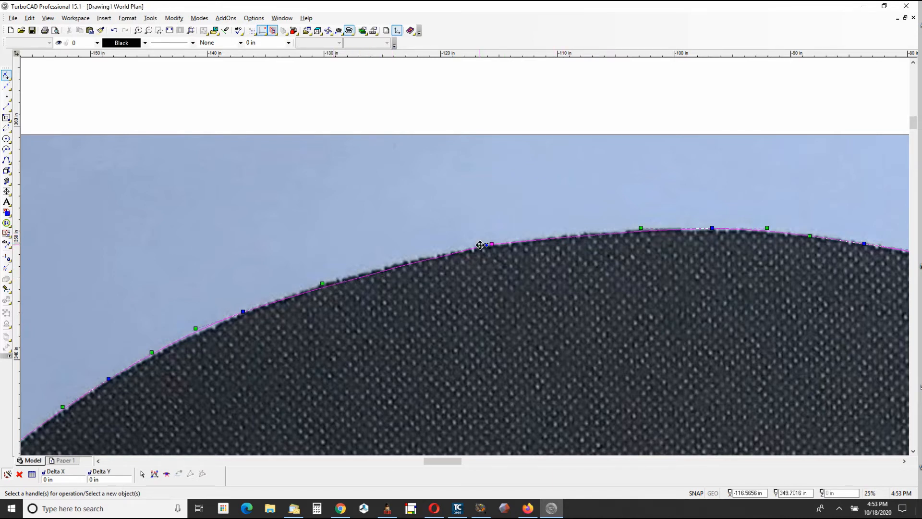
Lengthen the tangent handles of the node on the rump-side slope so the curve follows the silhouette edge again
drag(480, 246, 407, 257)
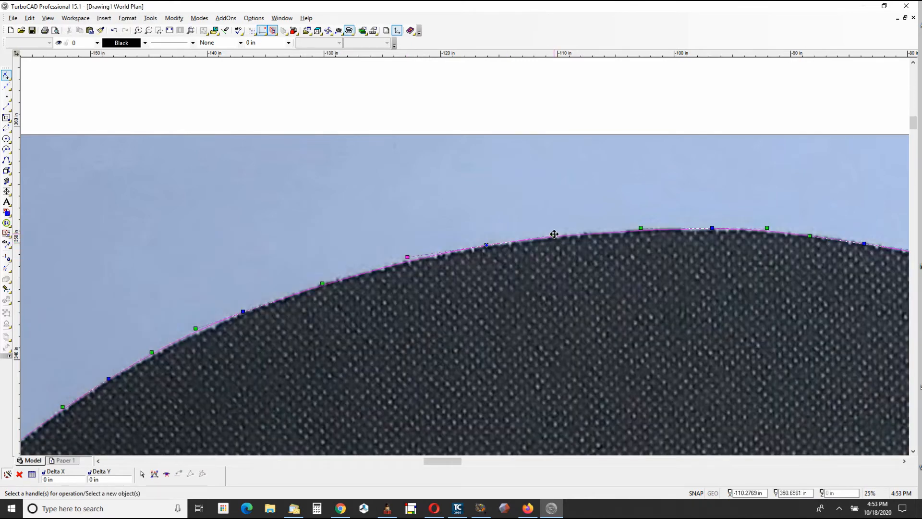
drag(555, 235, 573, 231)
scroll(390, 285, up, 2)
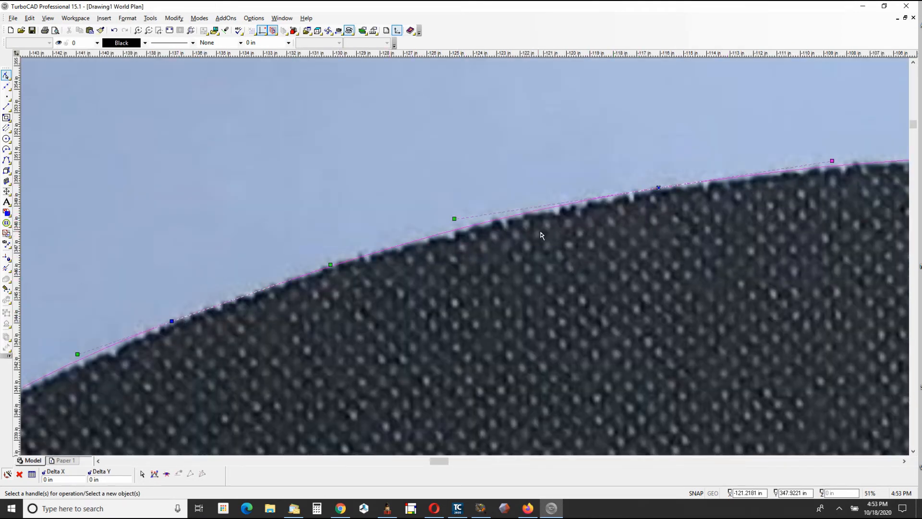
scroll(460, 253, down, 2)
scroll(561, 288, down, 3)
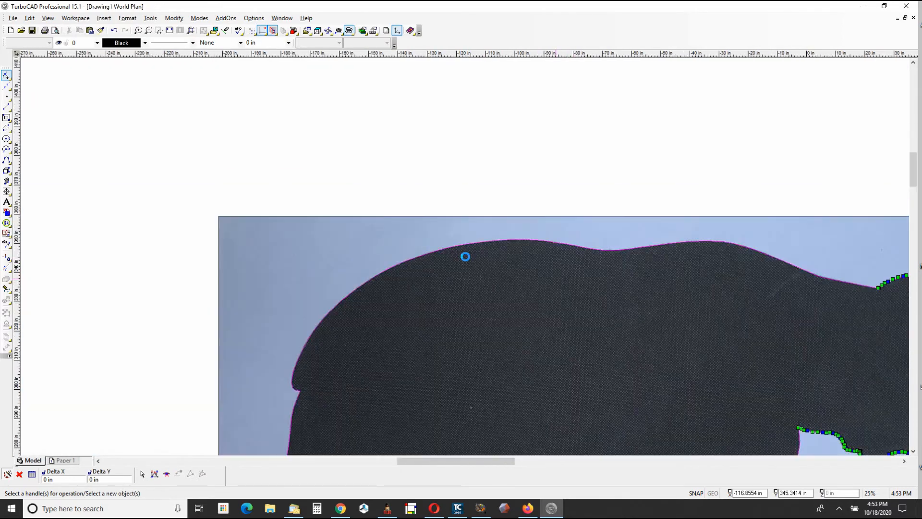
scroll(506, 303, down, 3)
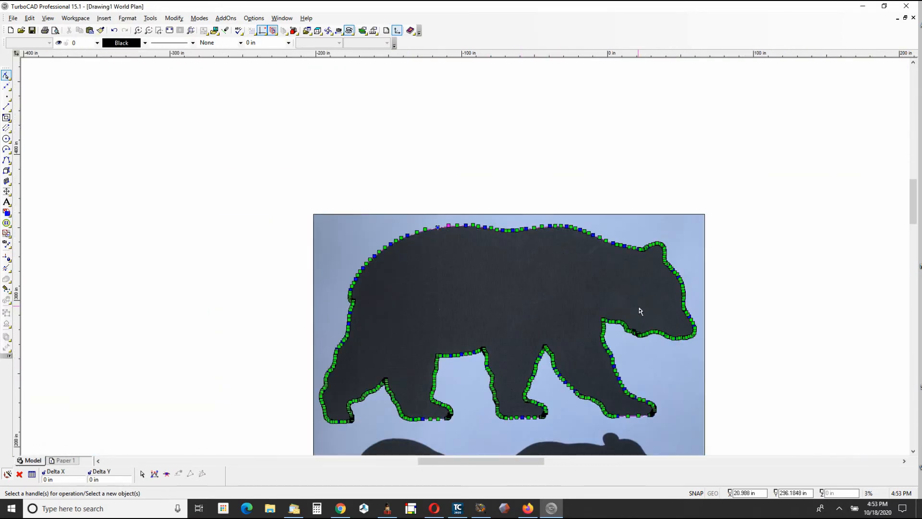
Check the nodes around the chin and front leg corner, and leave the Edit Tool for the Select tool
scroll(610, 322, up, 3)
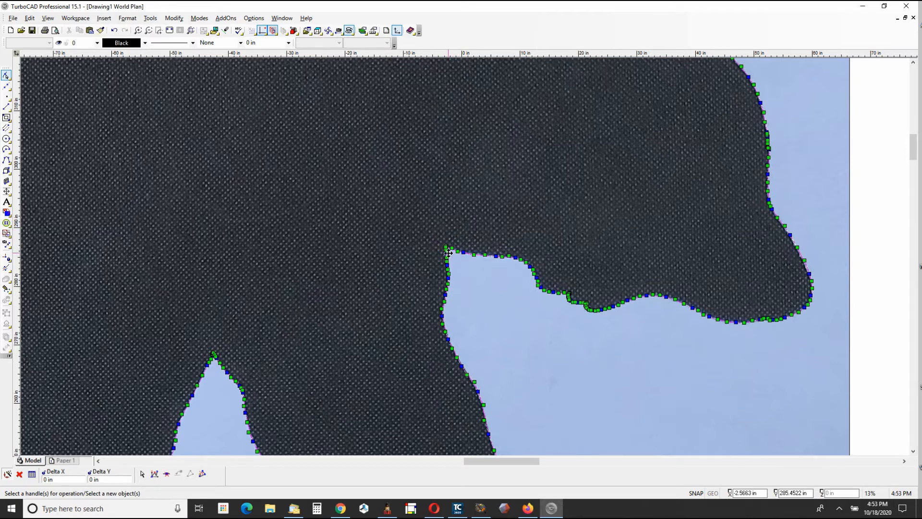
scroll(254, 179, down, 2)
scroll(466, 257, down, 1)
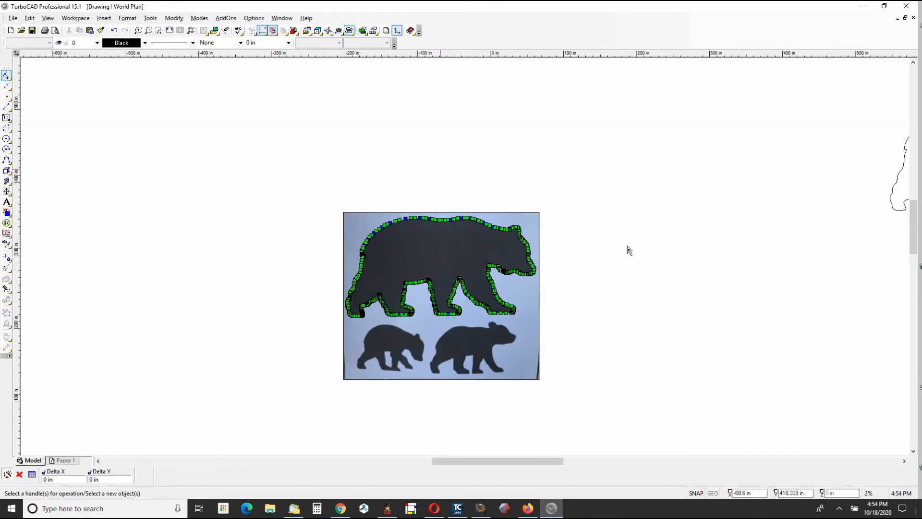
right_click(604, 236)
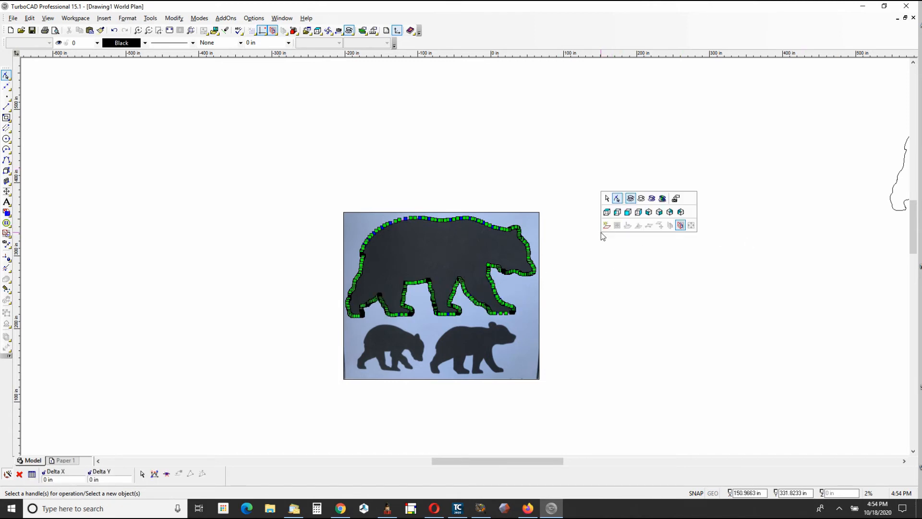
click(555, 198)
drag(4, 76, 18, 81)
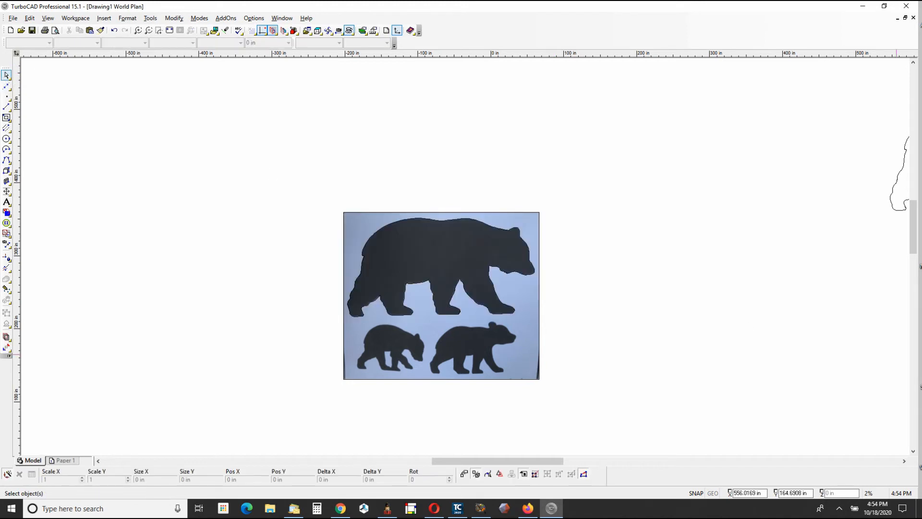
Inspect the separate copy of the bear outline away from the picture, selecting it once and clearing the selection
scroll(509, 177, down, 3)
scroll(511, 192, up, 5)
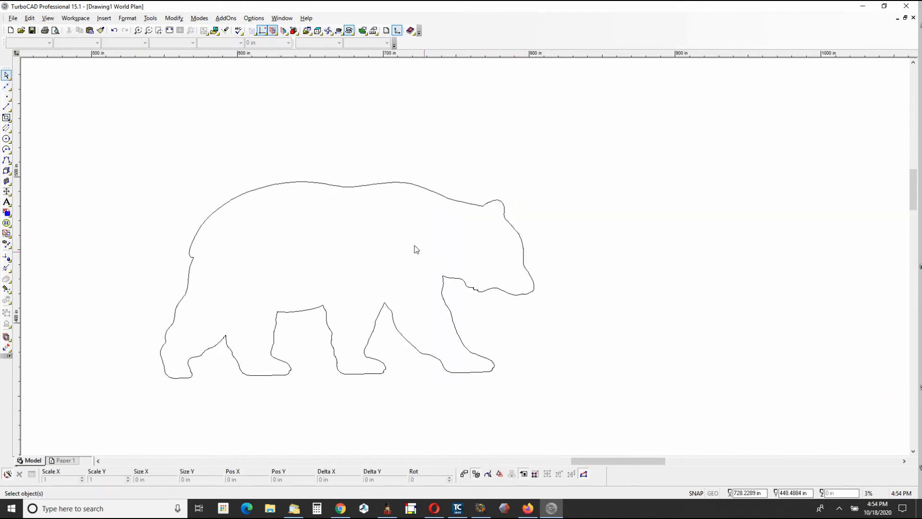
click(439, 197)
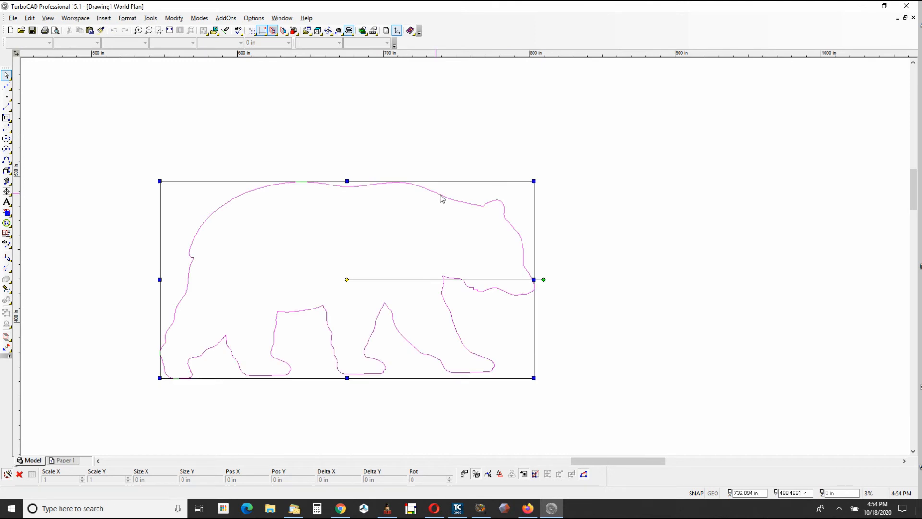
click(624, 215)
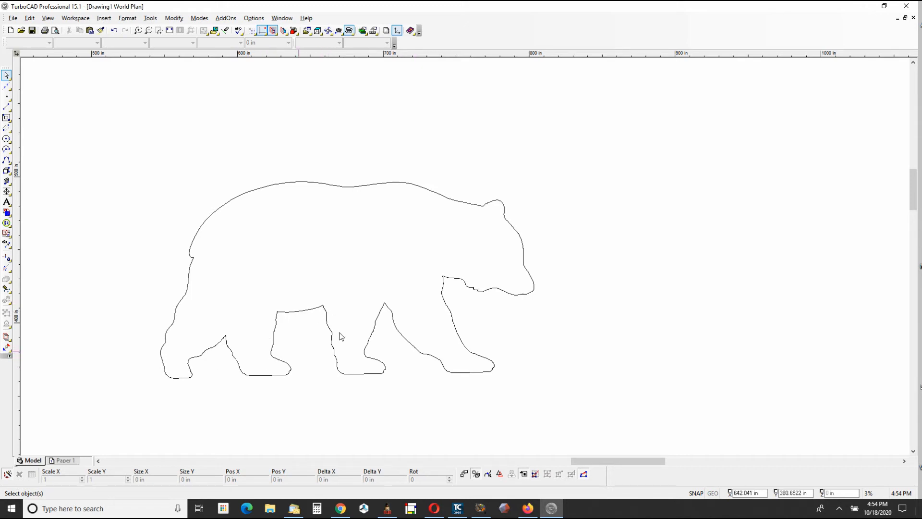
scroll(263, 289, down, 2)
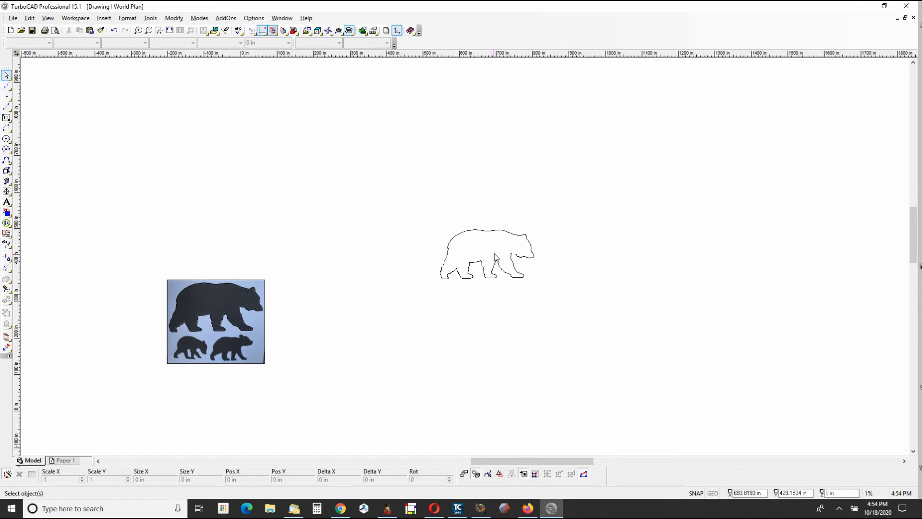
scroll(512, 262, up, 1)
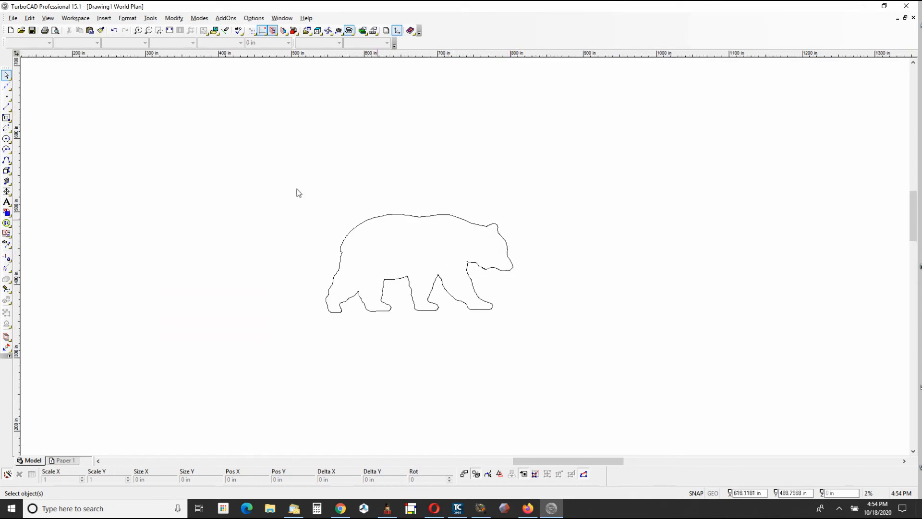
Close Drawing1 without saving its changes and reopen big_bear.tcw, choosing to continue reading the file despite the error
click(914, 18)
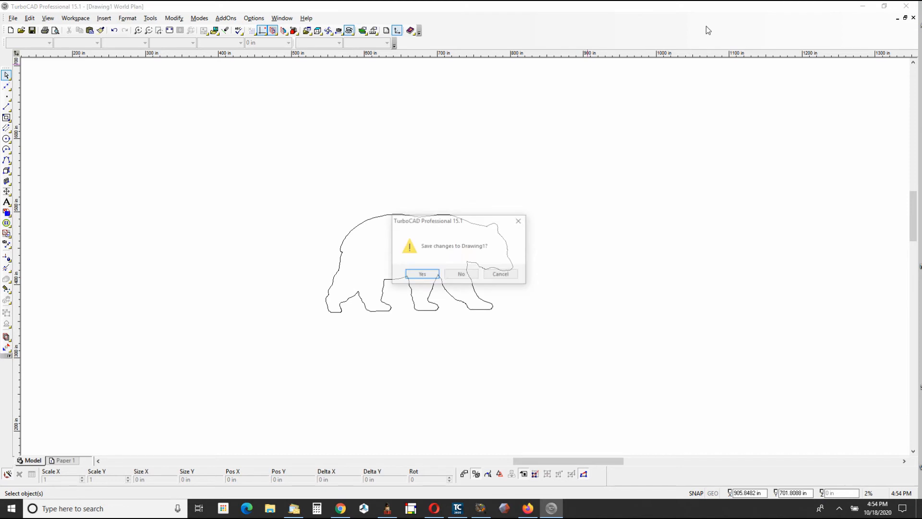
click(462, 276)
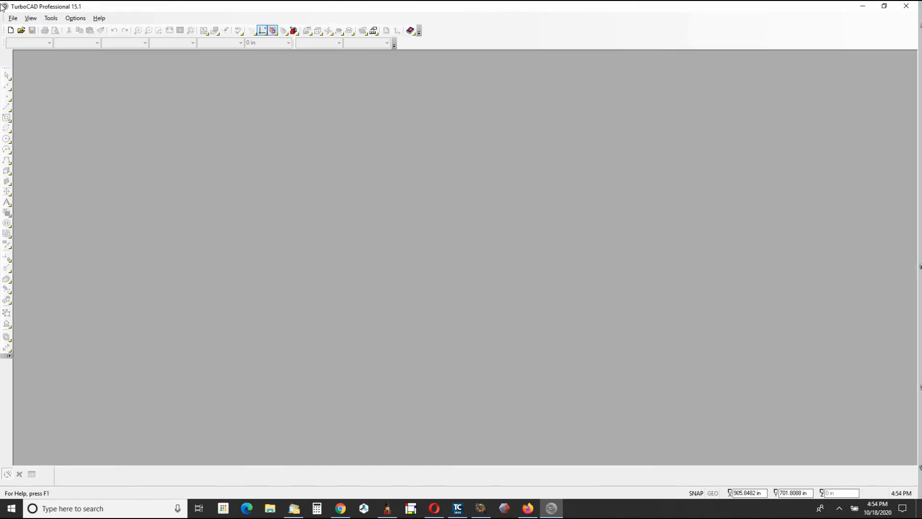
click(12, 17)
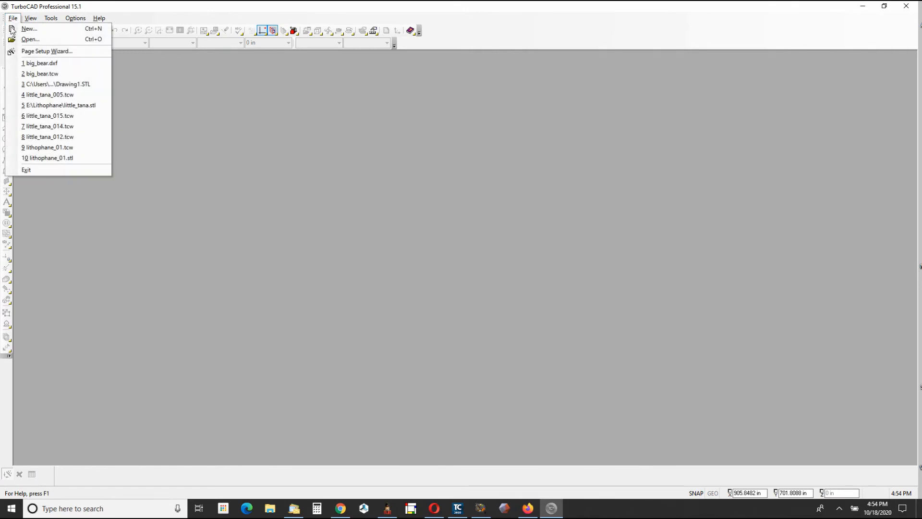
click(42, 75)
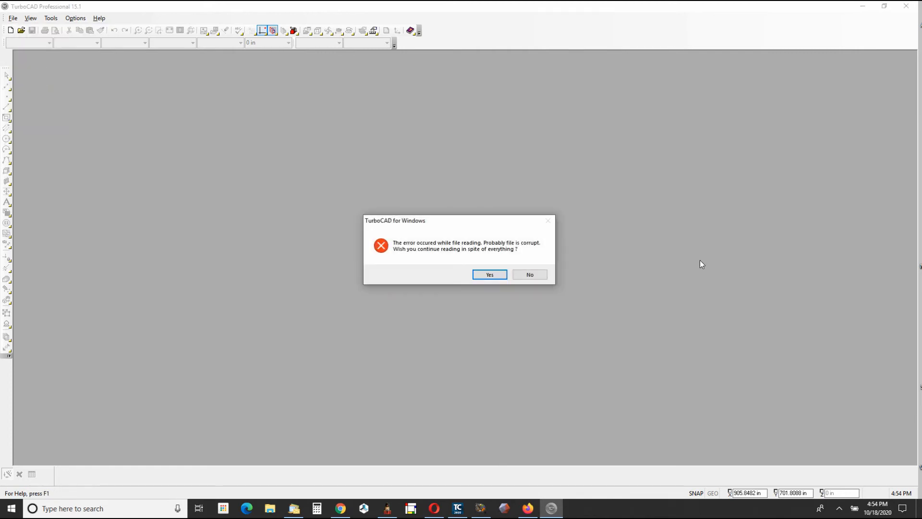
click(489, 273)
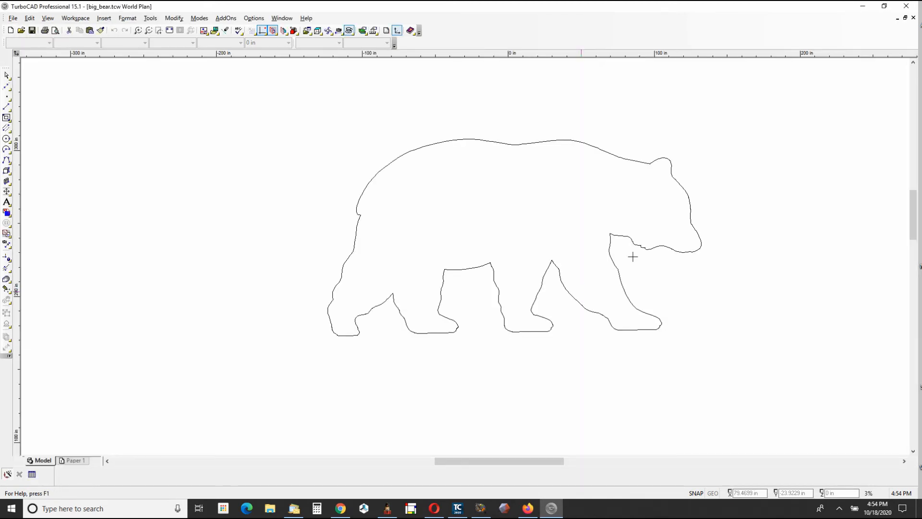
scroll(644, 259, down, 3)
scroll(463, 258, down, 2)
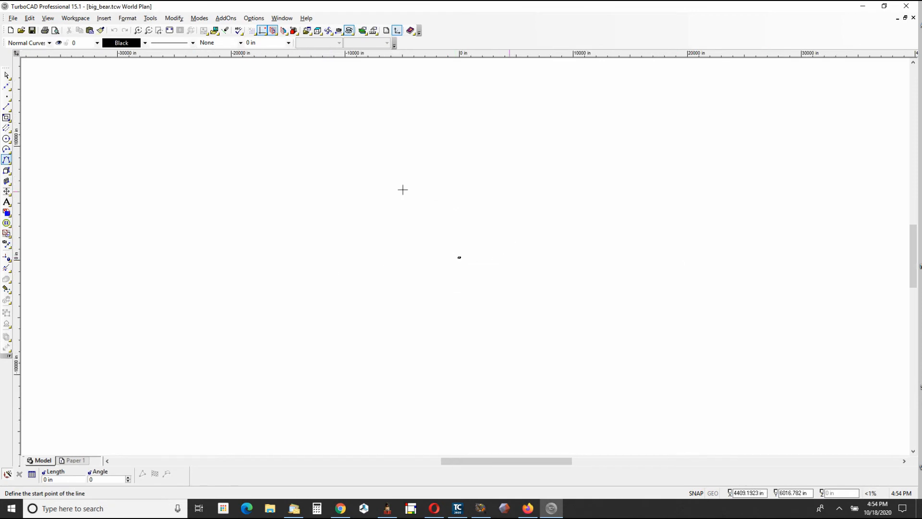
scroll(465, 258, up, 6)
scroll(465, 253, down, 3)
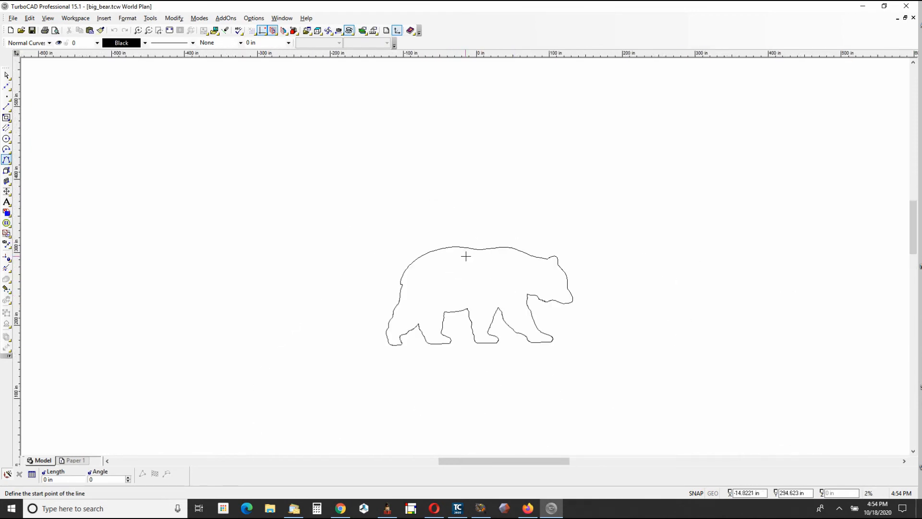
scroll(465, 257, up, 1)
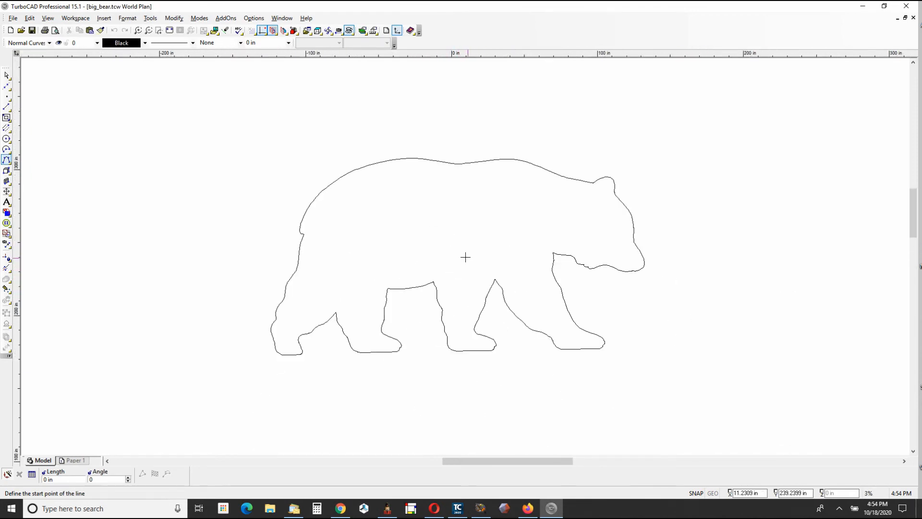
Select the bear outline and set its horizontal size to 29 in
click(8, 72)
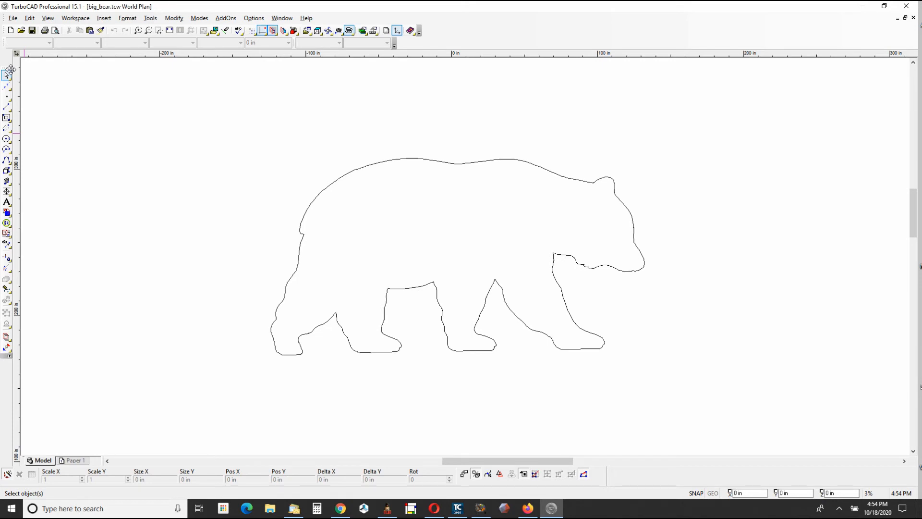
click(6, 98)
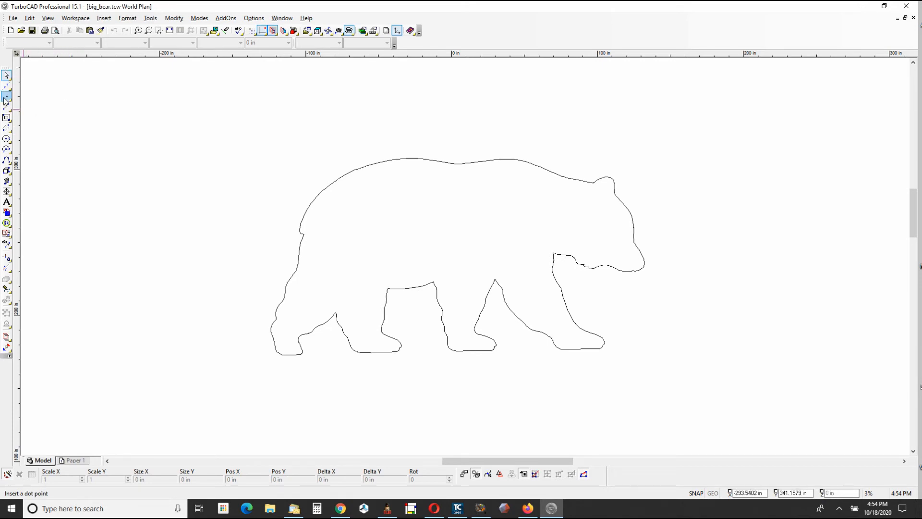
click(7, 75)
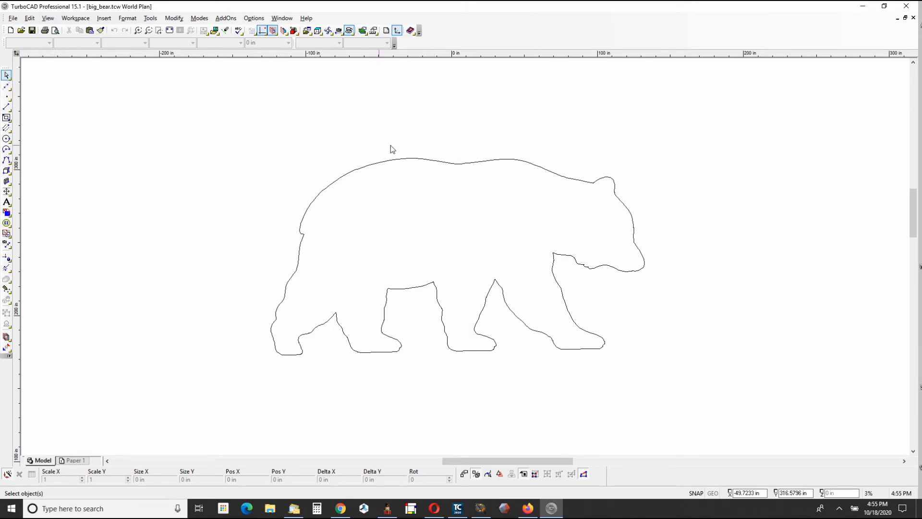
click(403, 159)
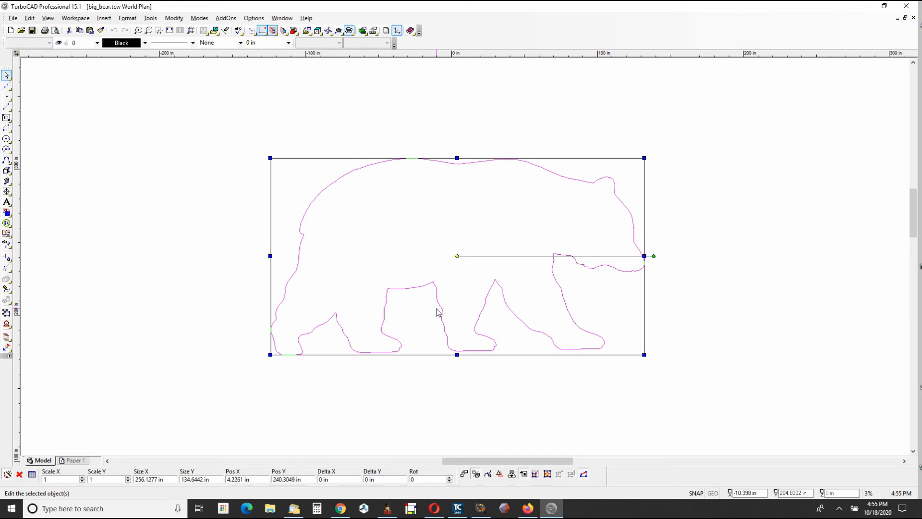
click(168, 480)
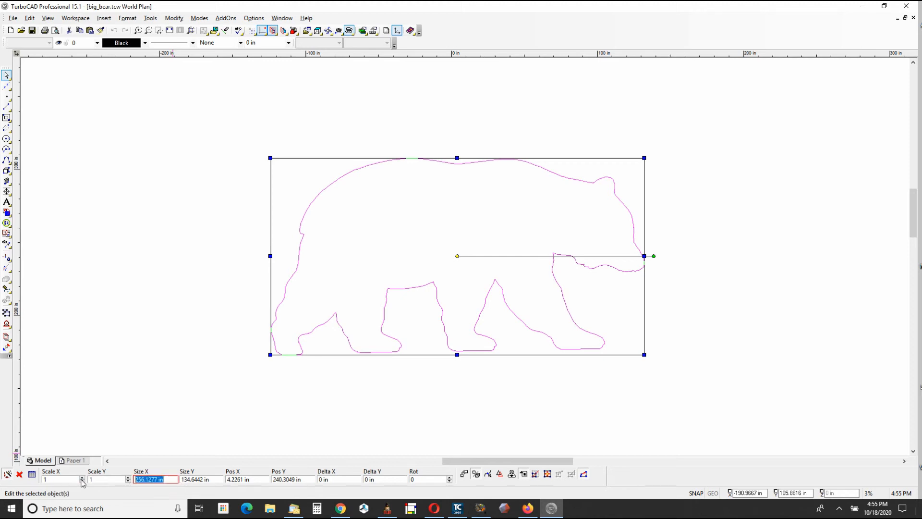
text(29)
Copy the horizontal scale factor 0.1132 to the vertical scale, apply the proportional resize, and deselect the bear
click(66, 479)
right_click(65, 479)
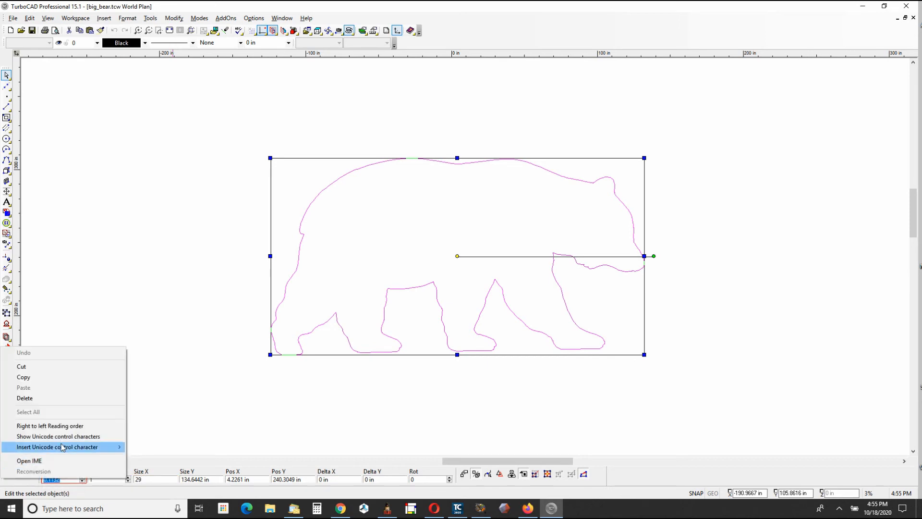
click(27, 378)
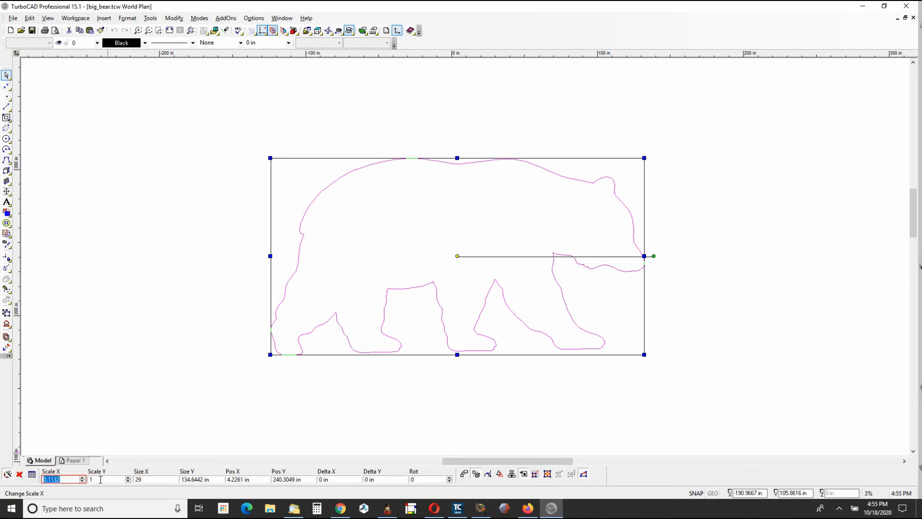
key(Tab)
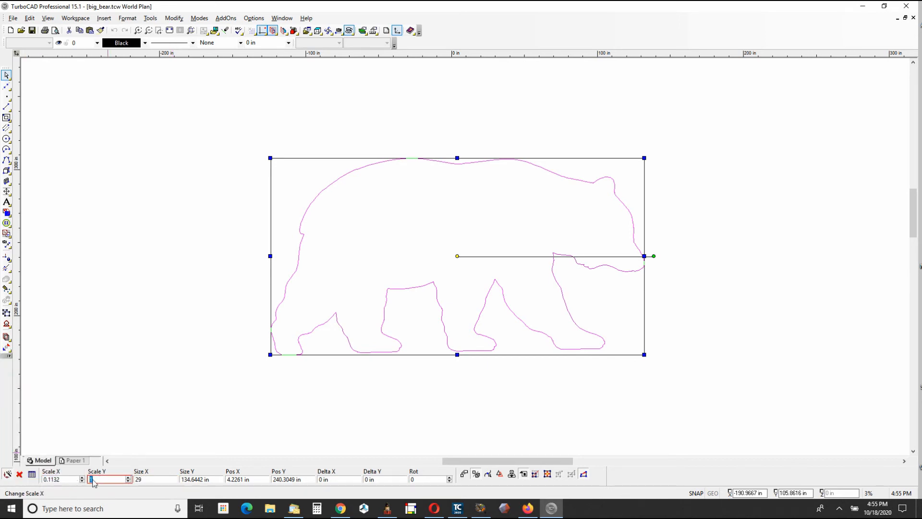
right_click(94, 480)
click(24, 389)
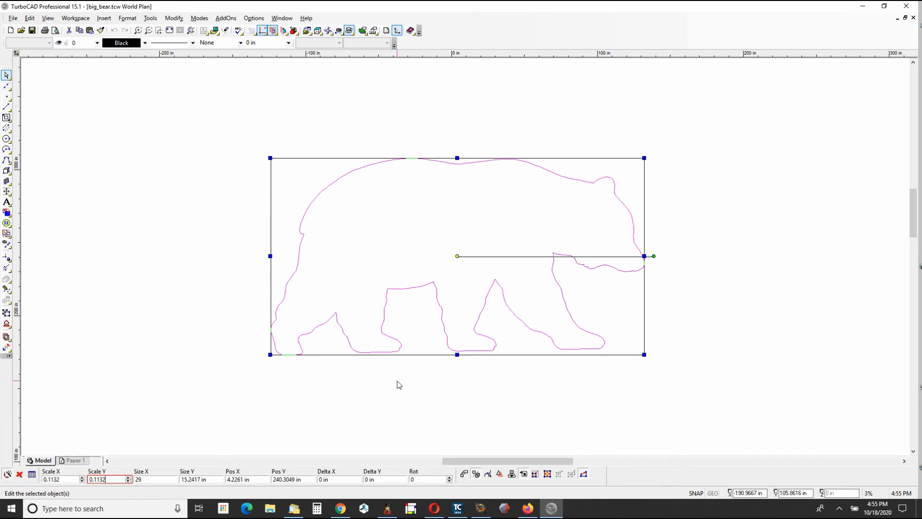
key(Return)
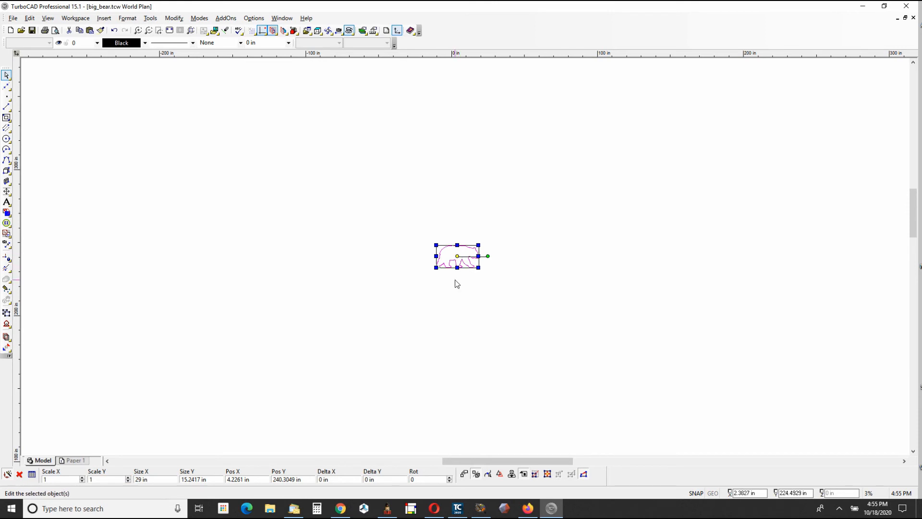
click(457, 284)
Inspect the resized bear outline up close, selecting it to check its dimensions and clearing the selection
scroll(462, 261, up, 3)
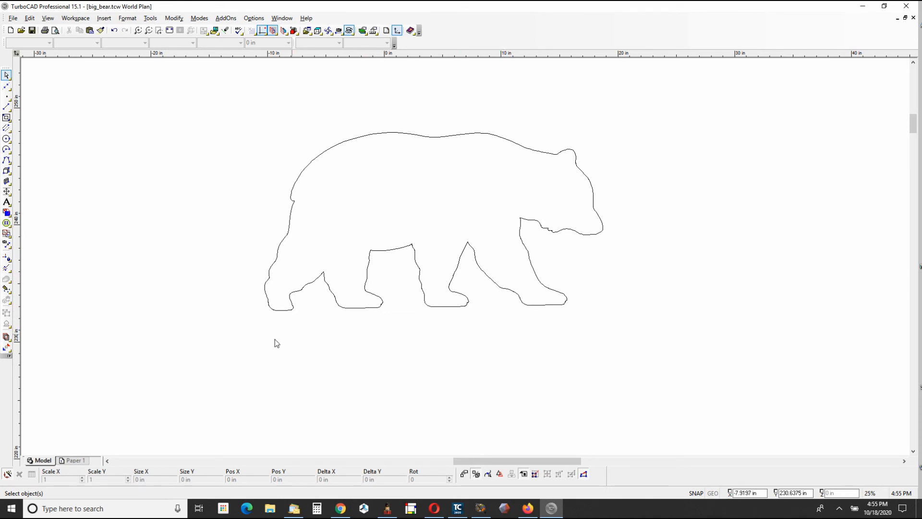
click(6, 76)
click(500, 139)
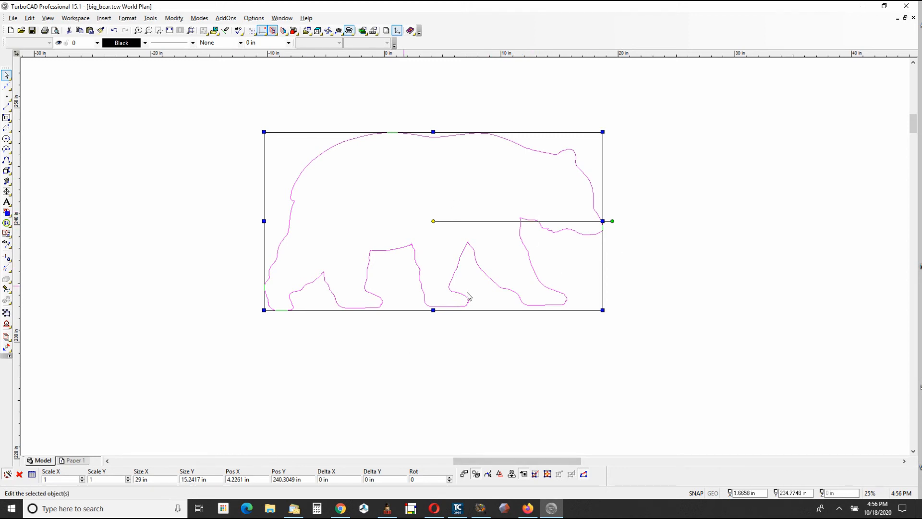
click(457, 370)
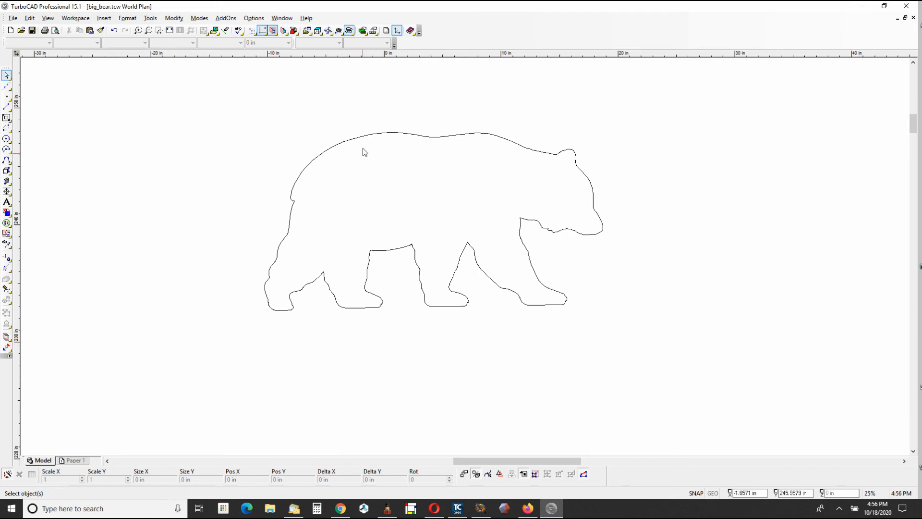
Select the bear outline again and set its horizontal size to 95.5 in
click(376, 140)
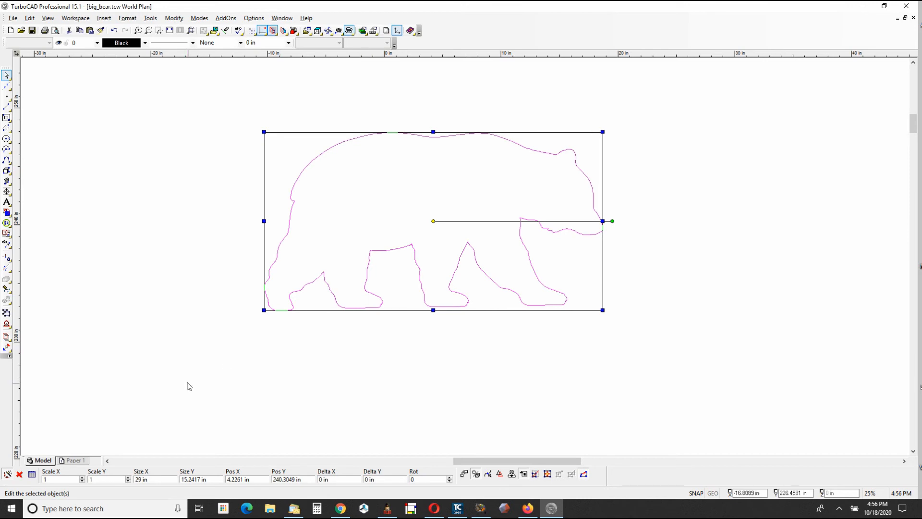
click(148, 479)
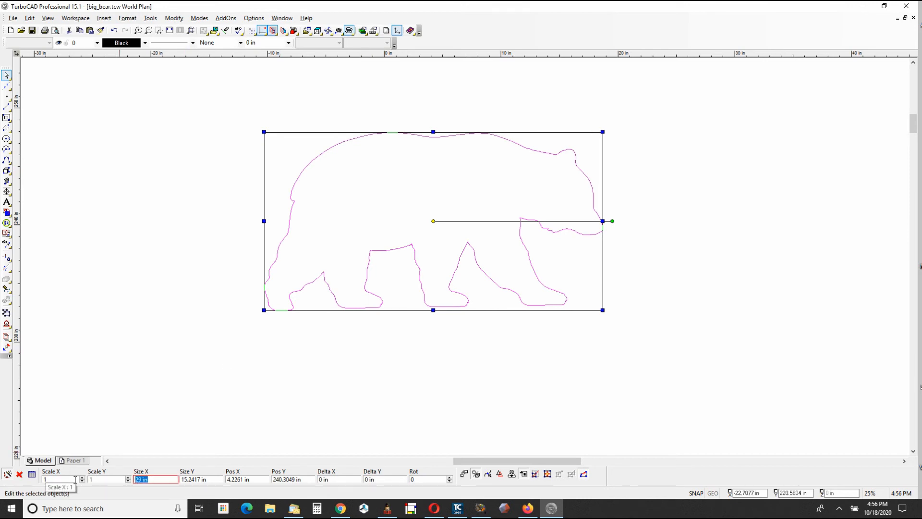
text(95)
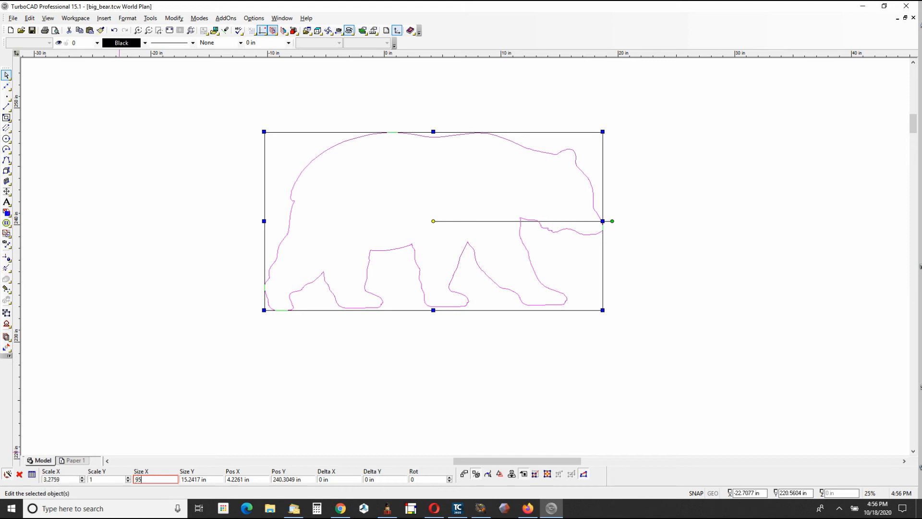
text(.5)
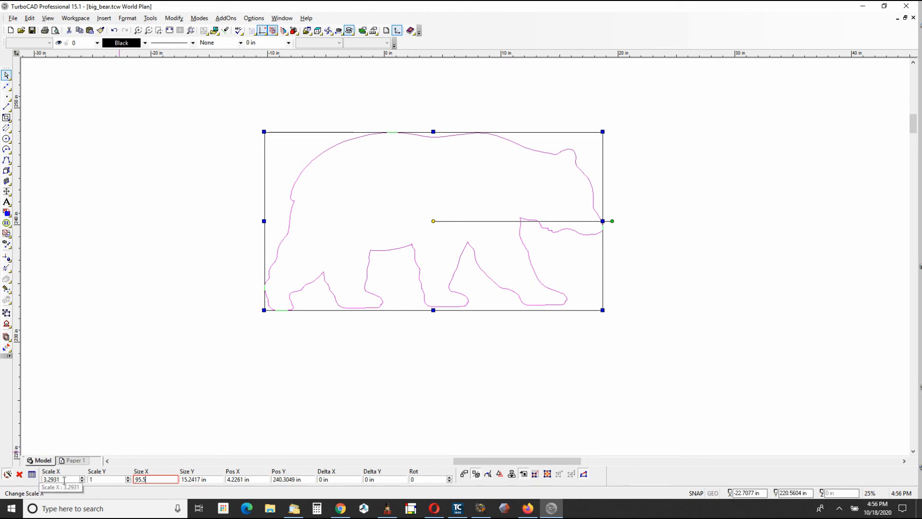
Copy the horizontal scale factor 3.2931 to the vertical scale, apply the proportional enlargement, and deselect the bear
click(43, 480)
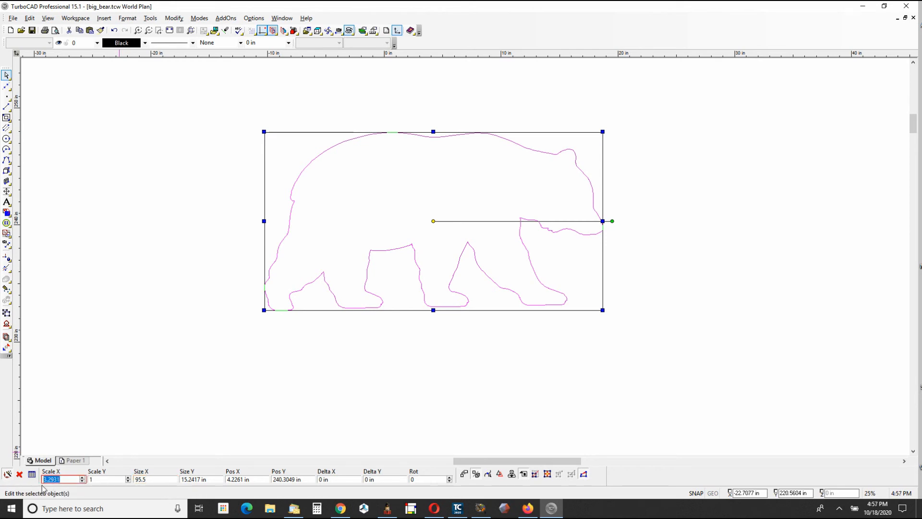
right_click(56, 478)
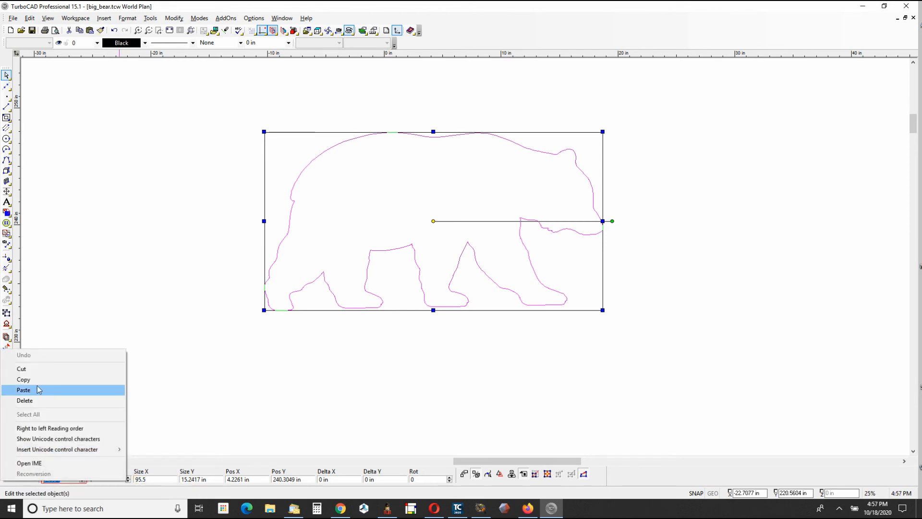
click(23, 379)
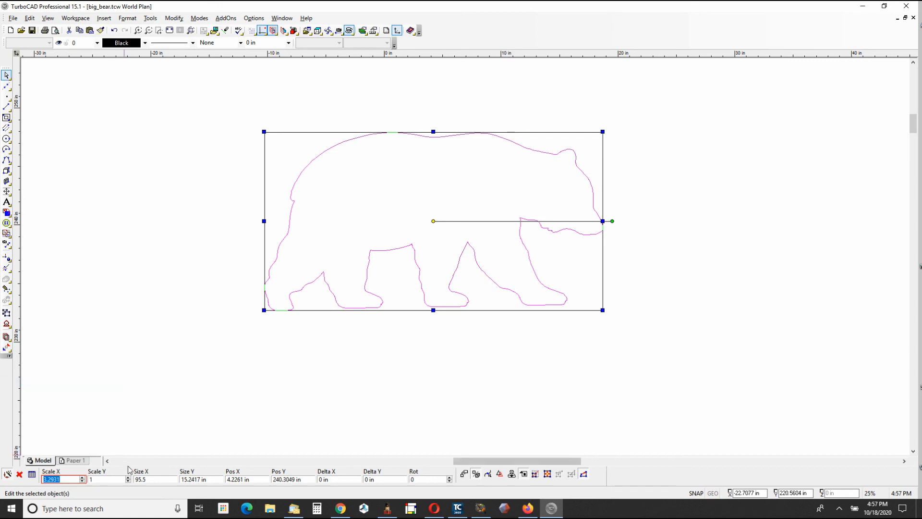
click(103, 480)
right_click(103, 479)
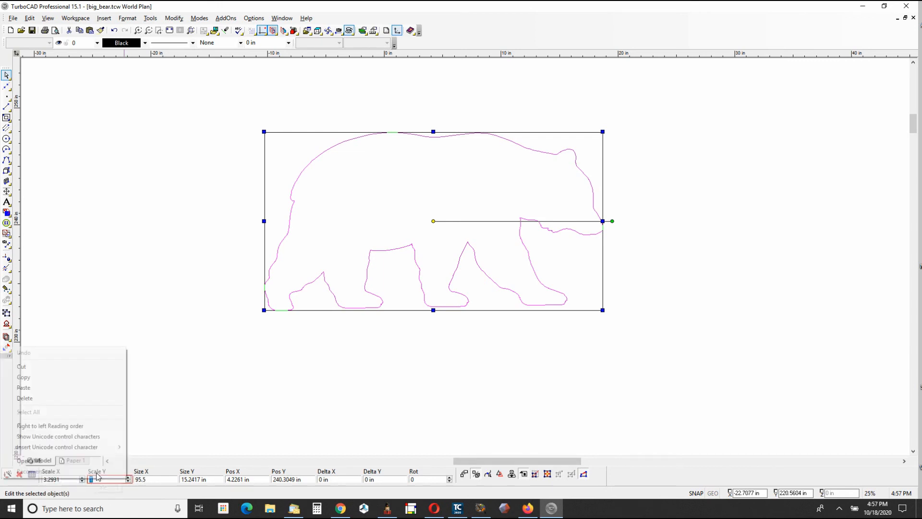
click(33, 392)
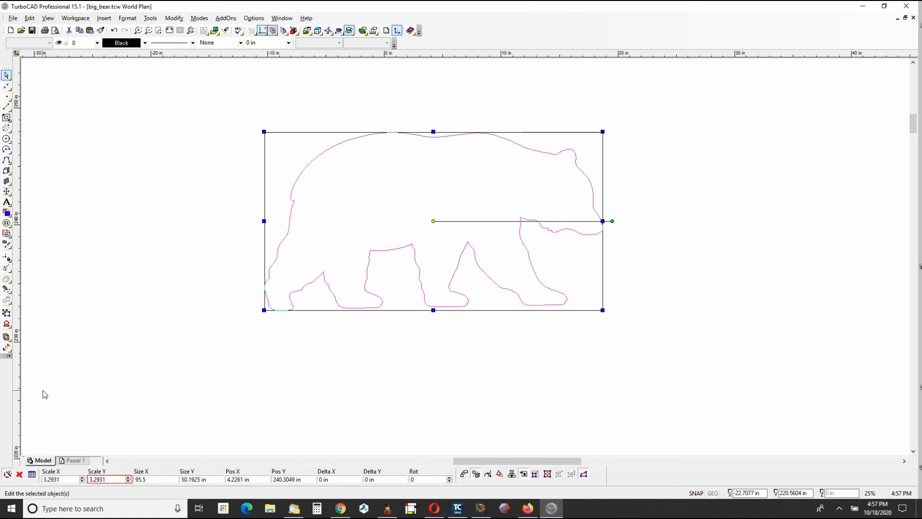
key(Return)
scroll(470, 252, down, 2)
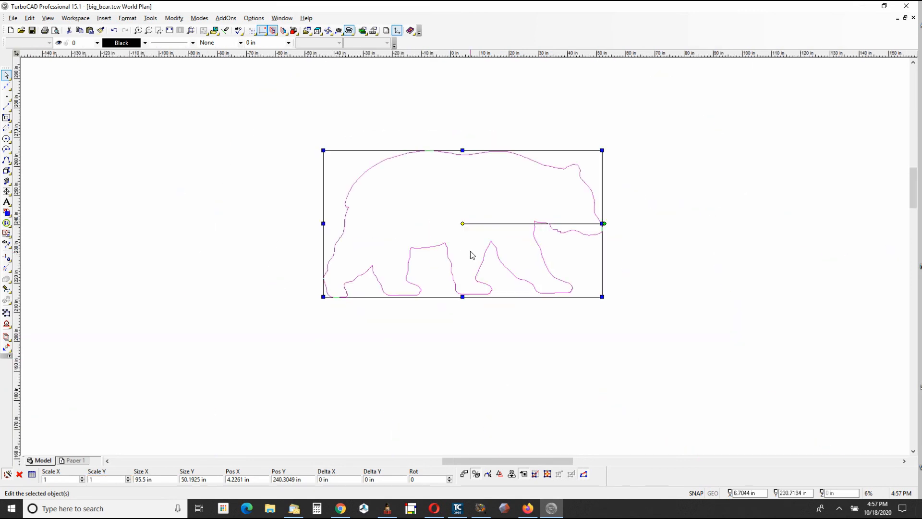
click(681, 243)
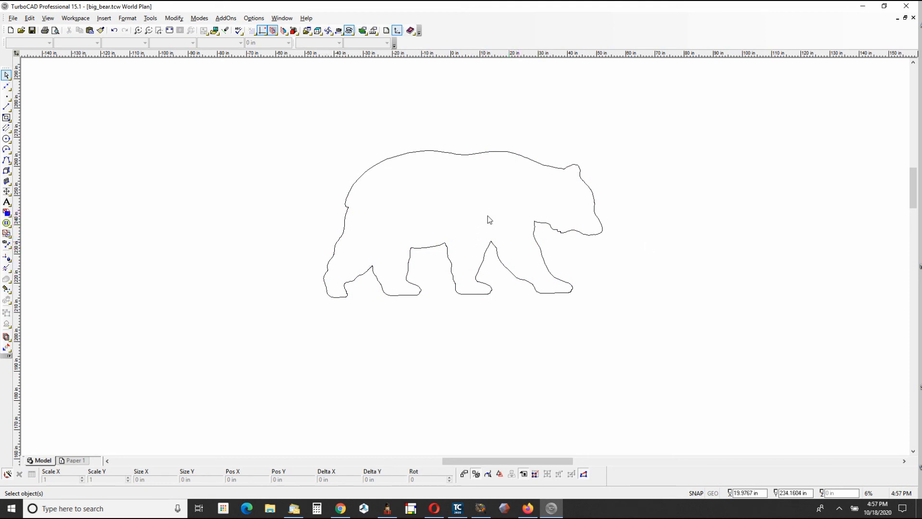
Select the enlarged bear outline and set its vertical size to 47.5 in
click(484, 155)
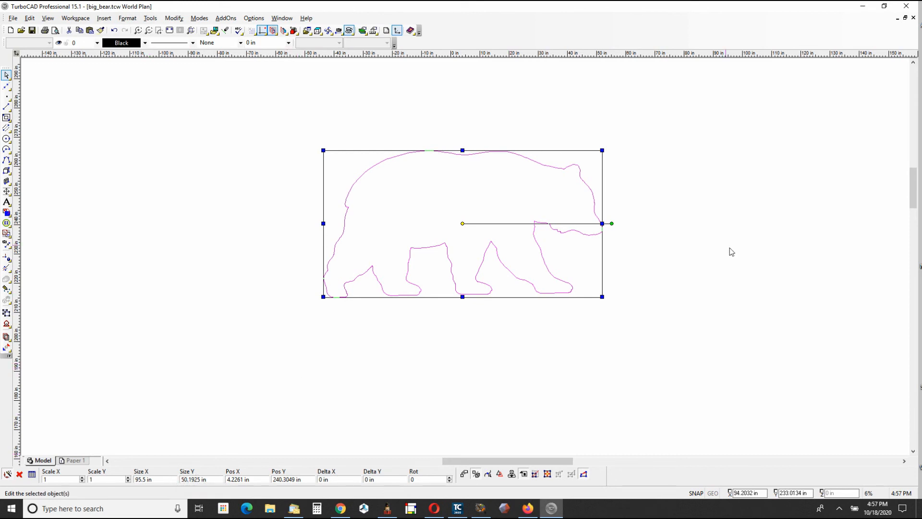
click(201, 480)
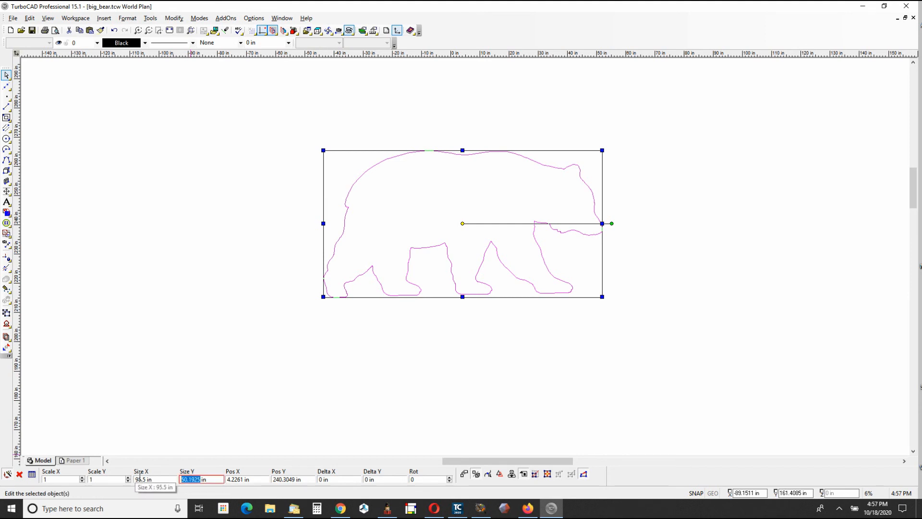
text(47)
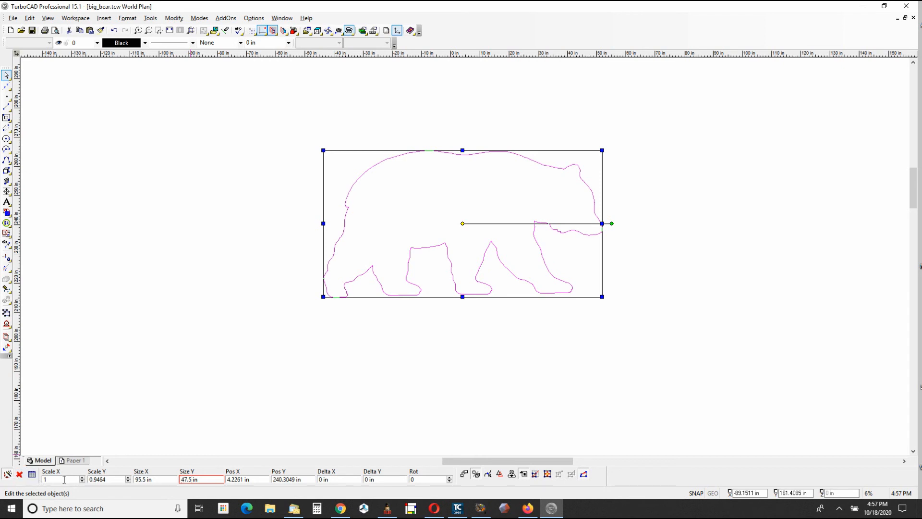
Copy the vertical scale factor 0.9464 to the horizontal scale, apply the proportional reduction, and deselect the bear
double_click(111, 479)
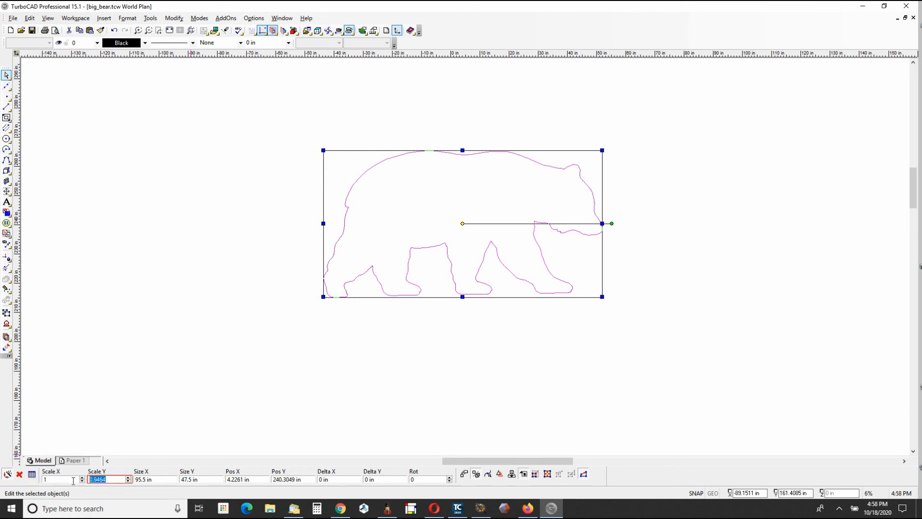
right_click(99, 479)
click(23, 378)
click(51, 479)
right_click(48, 479)
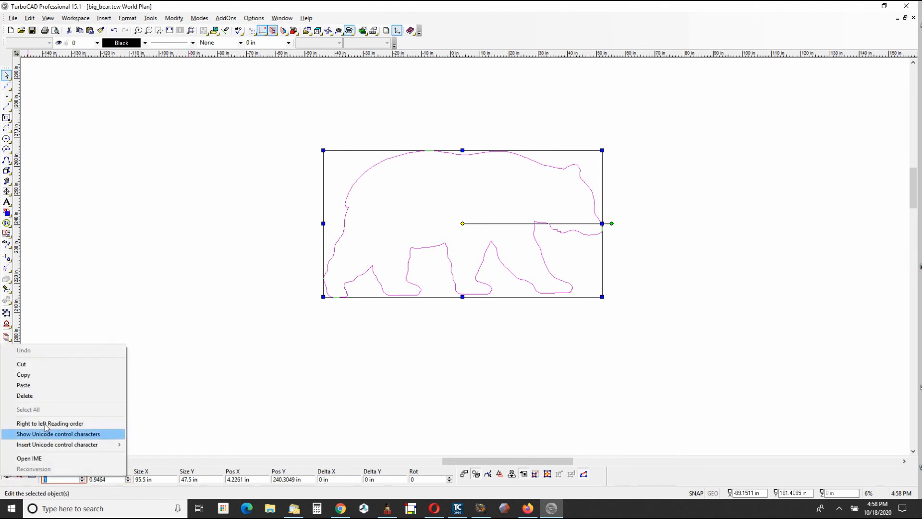
click(29, 386)
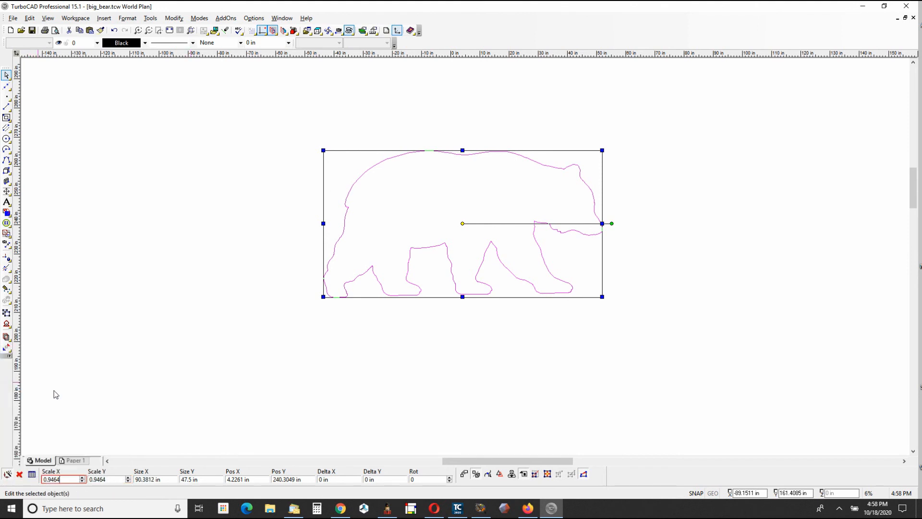
key(Return)
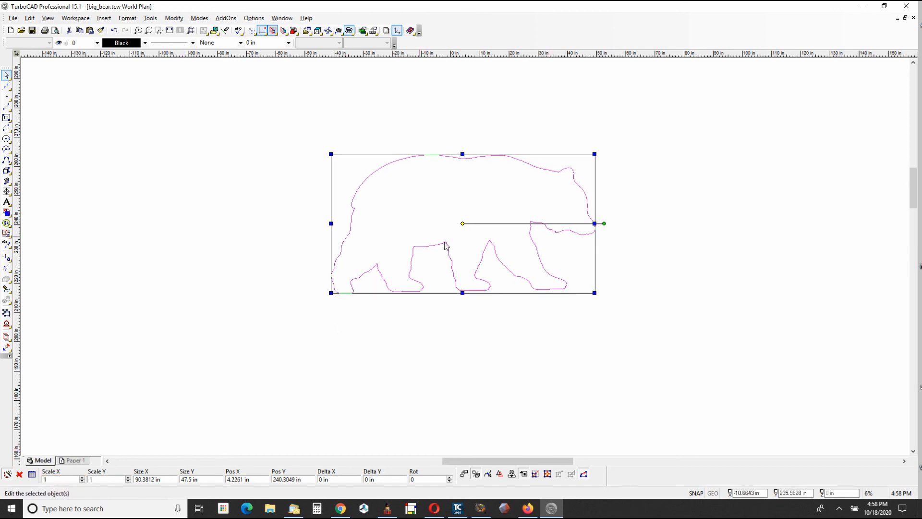
click(500, 329)
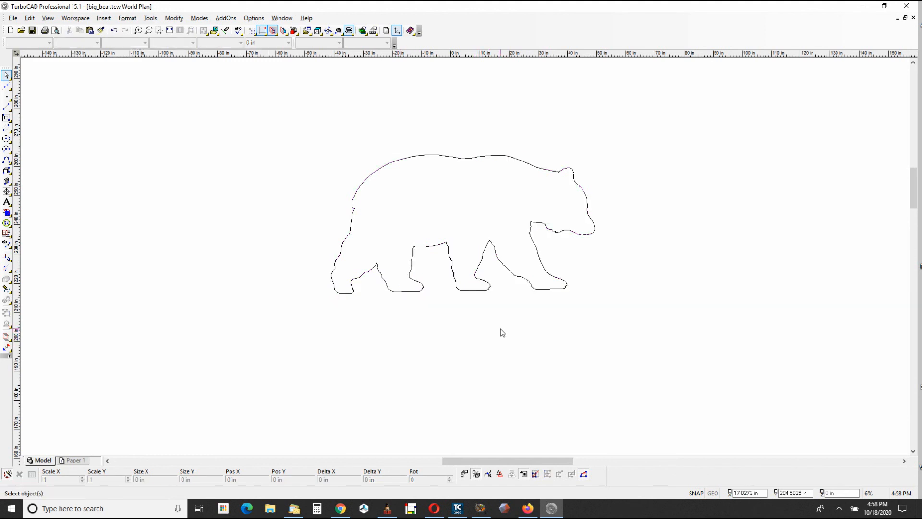
Draw a freehand-sized rectangle with the Rectangle tool in the empty area behind the bear's rump
click(498, 156)
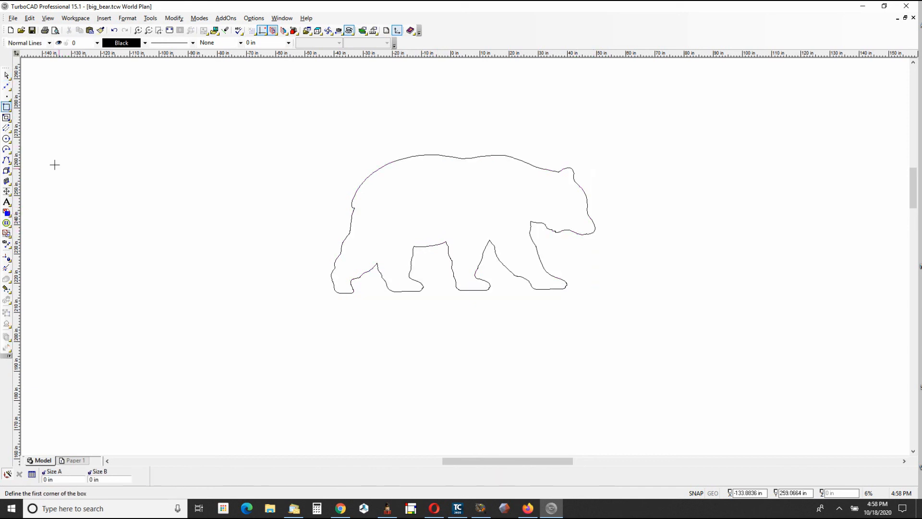
click(79, 148)
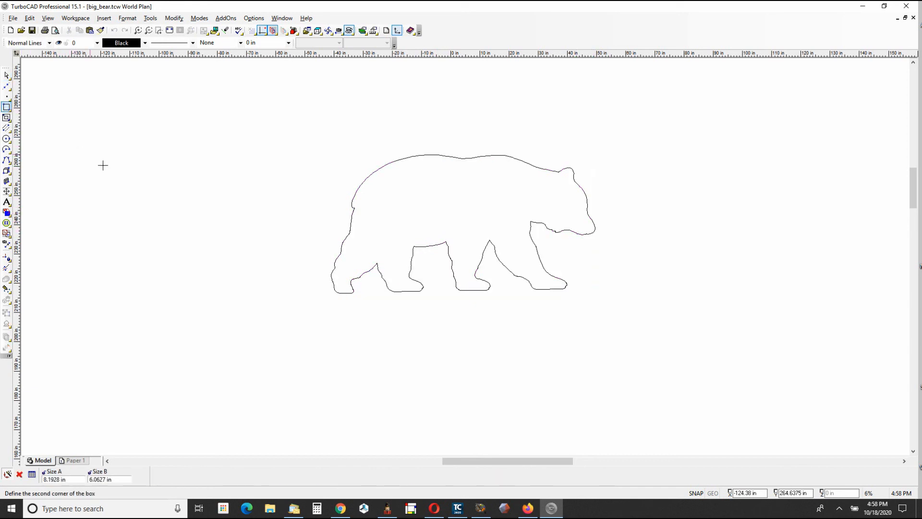
click(229, 245)
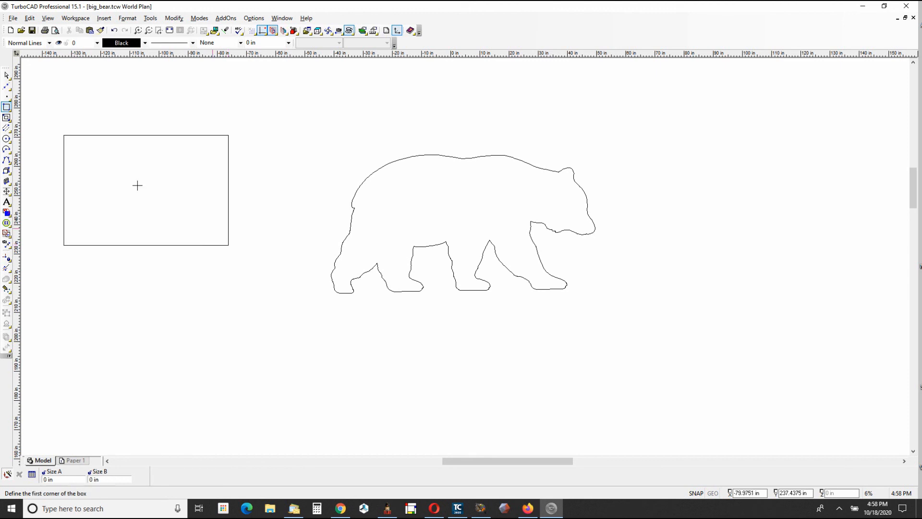
Resize the rectangle beside the bear to a 24 in by 24 in square and deselect it
click(8, 75)
click(174, 136)
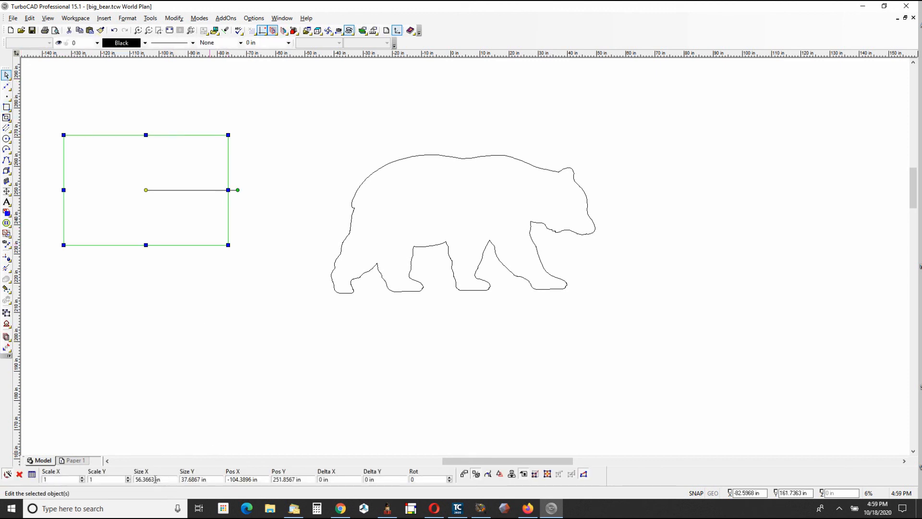
click(155, 479)
text(24)
key(Tab)
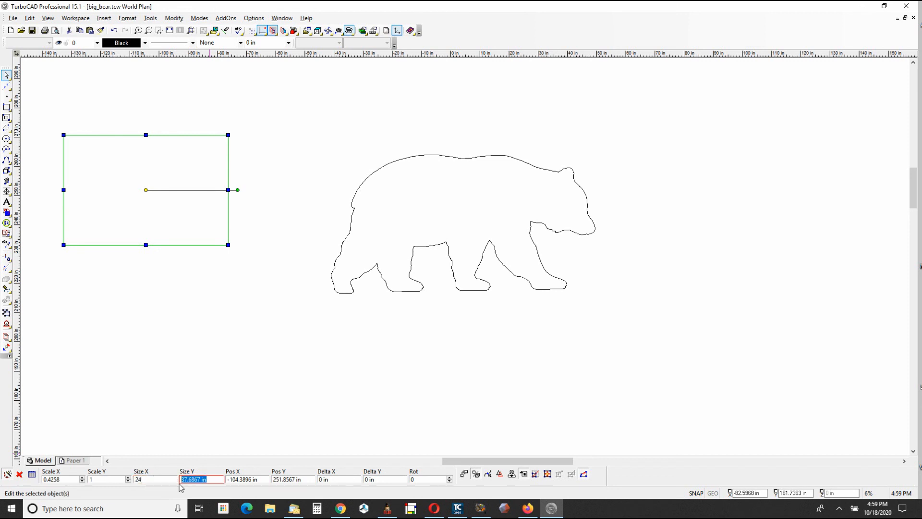
text(24)
key(Return)
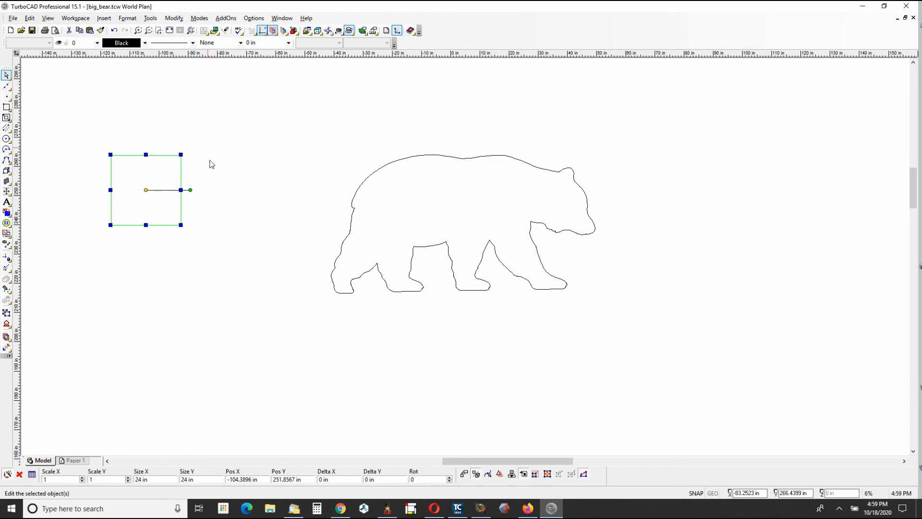
click(224, 197)
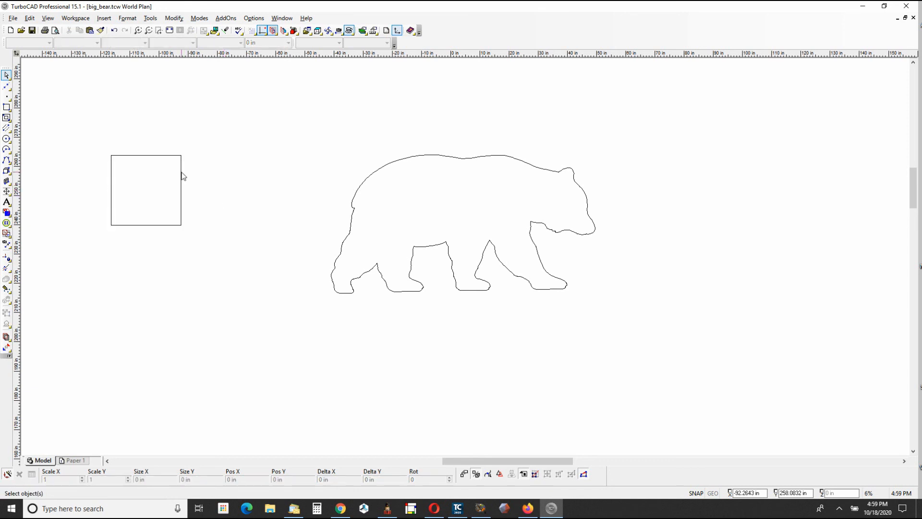
click(182, 172)
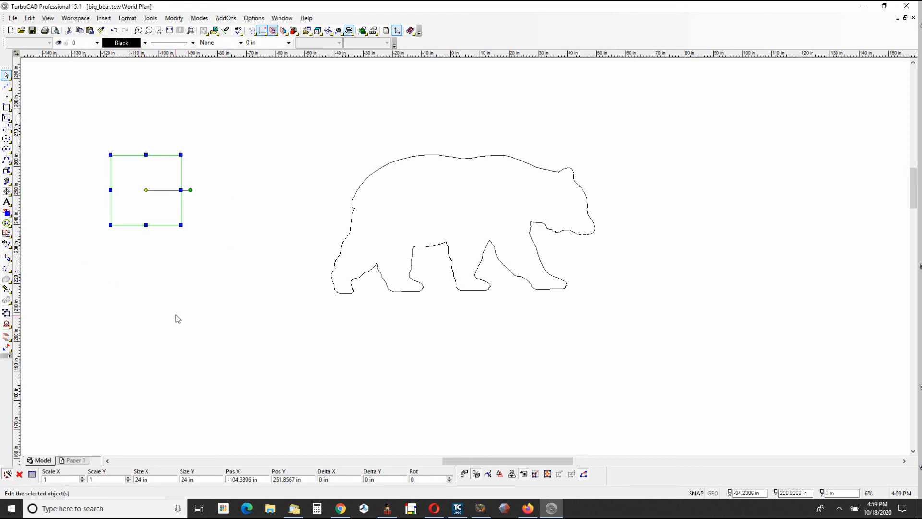
click(177, 301)
Select the bear outline and set its horizontal size to 23.5 in
click(497, 156)
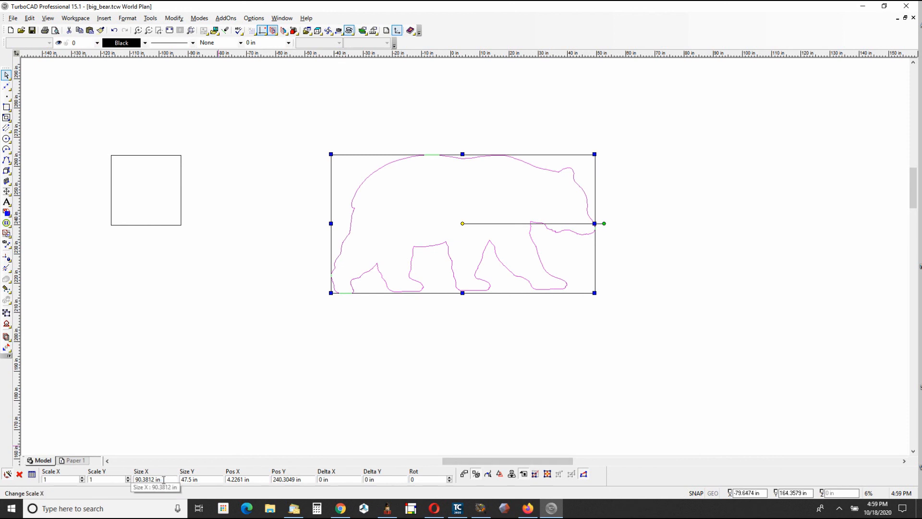
click(164, 480)
text(23.5)
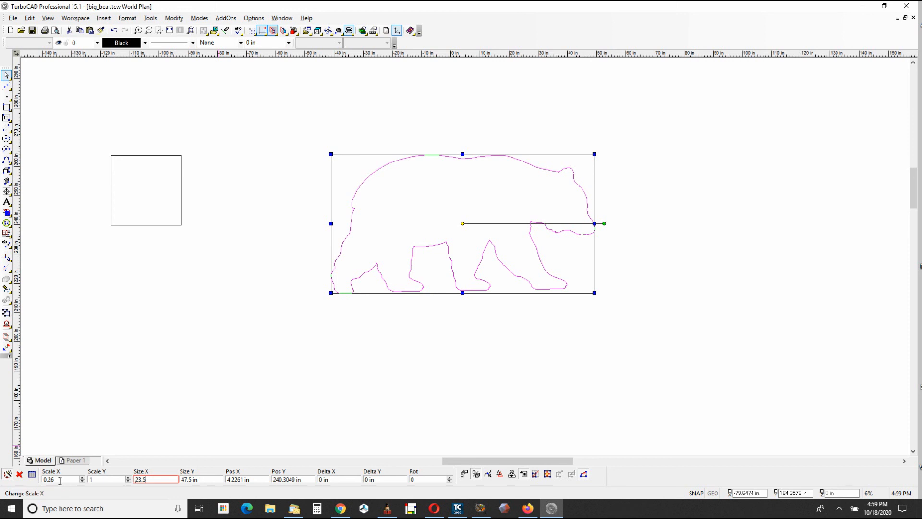
Copy the horizontal scale factor 0.26 to the vertical scale and apply the proportional reduction to the bear
drag(58, 480, 28, 480)
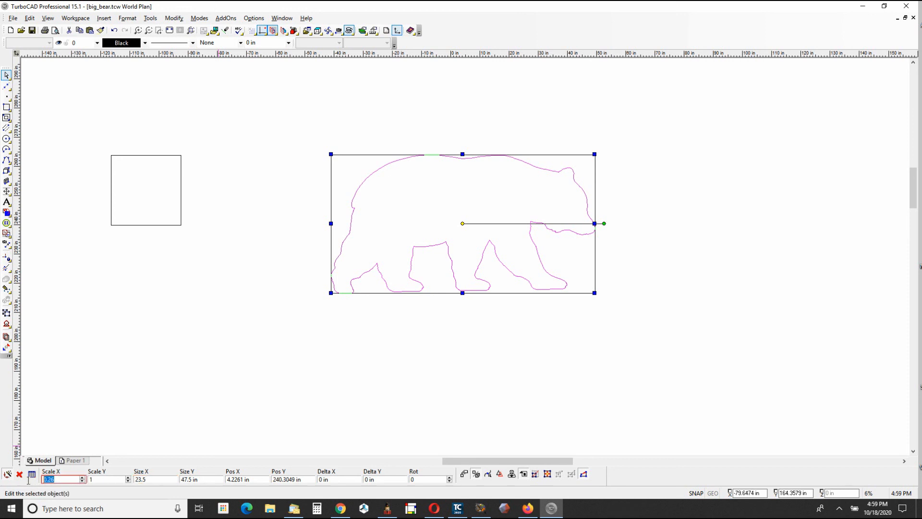
right_click(58, 480)
click(31, 379)
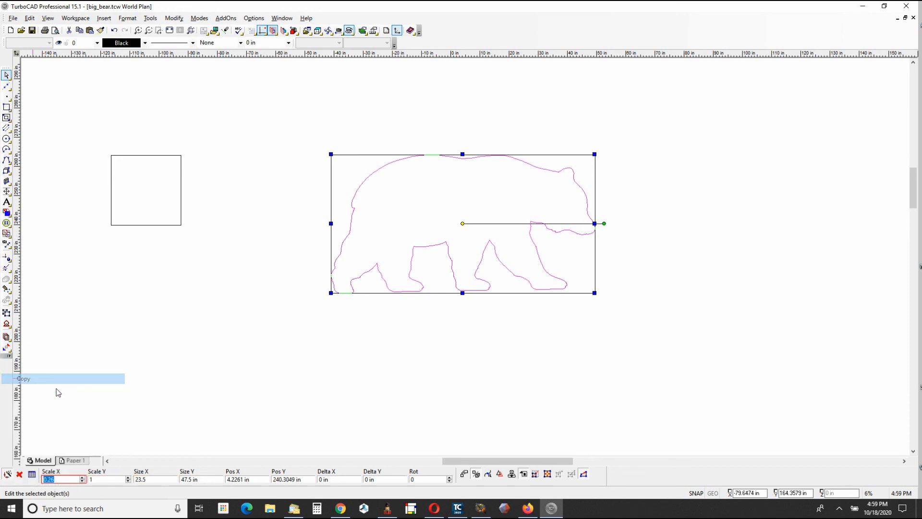
click(103, 481)
double_click(91, 479)
right_click(92, 480)
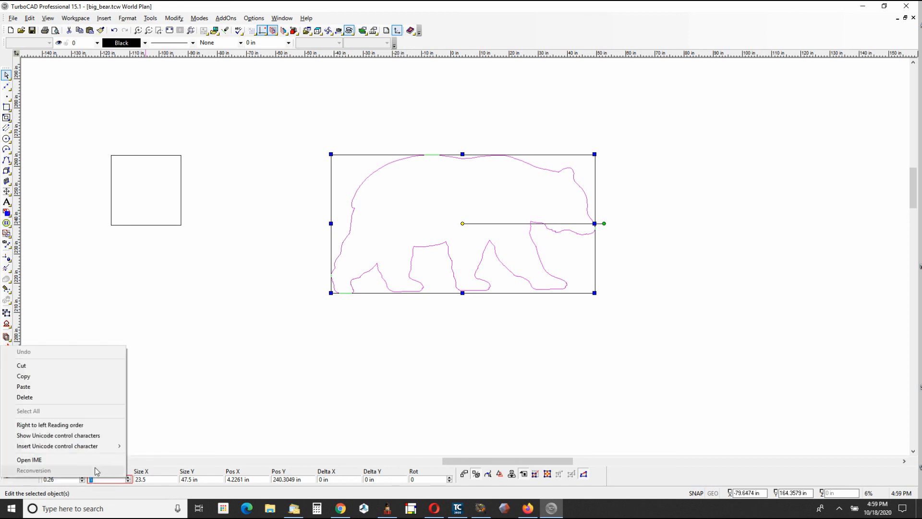
click(24, 387)
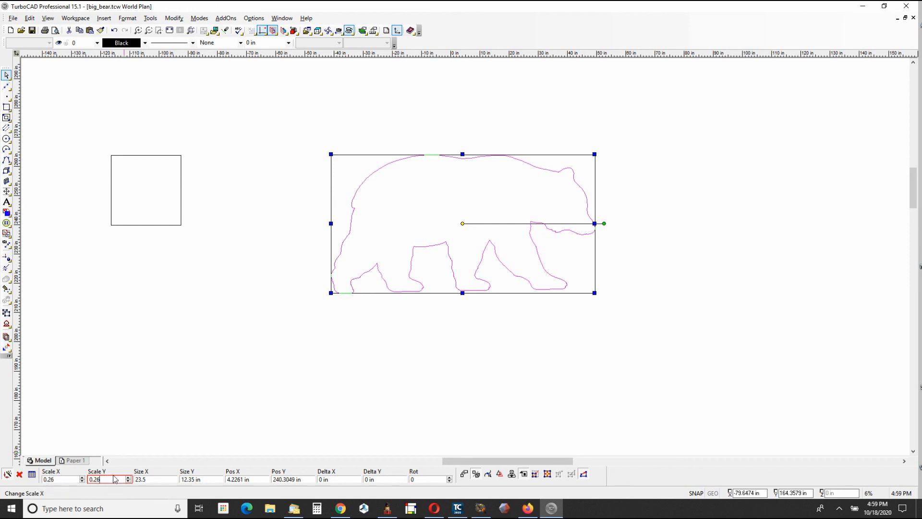
key(Return)
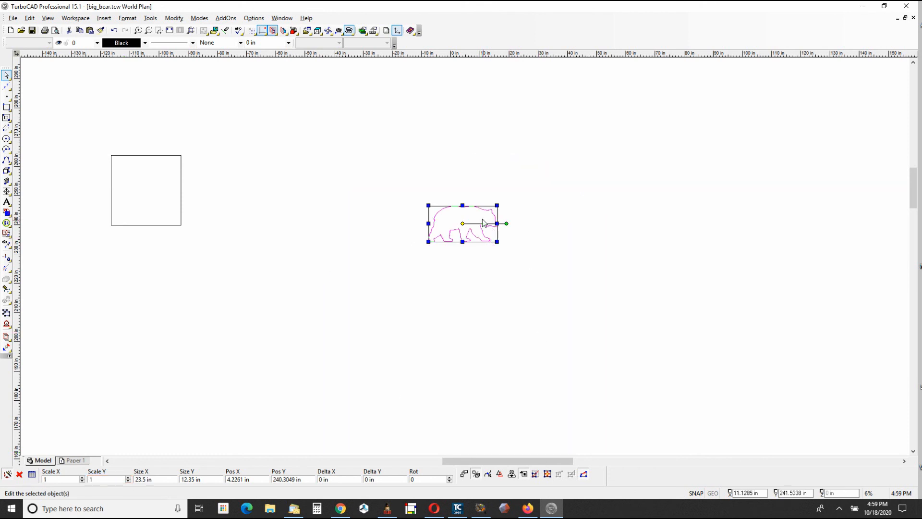
Move the reduced bear outline by its center into the middle of the 24 in square and deselect it
drag(462, 223, 145, 190)
scroll(146, 190, up, 1)
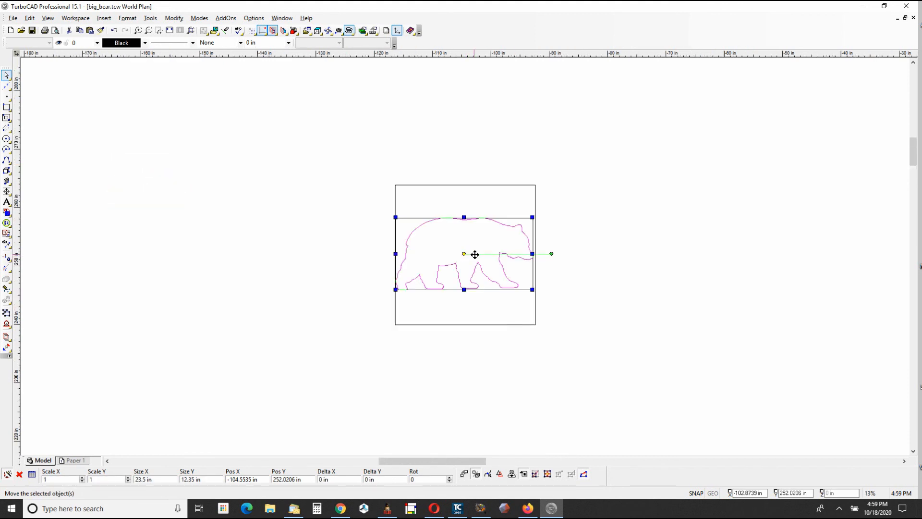
scroll(476, 254, up, 1)
click(524, 280)
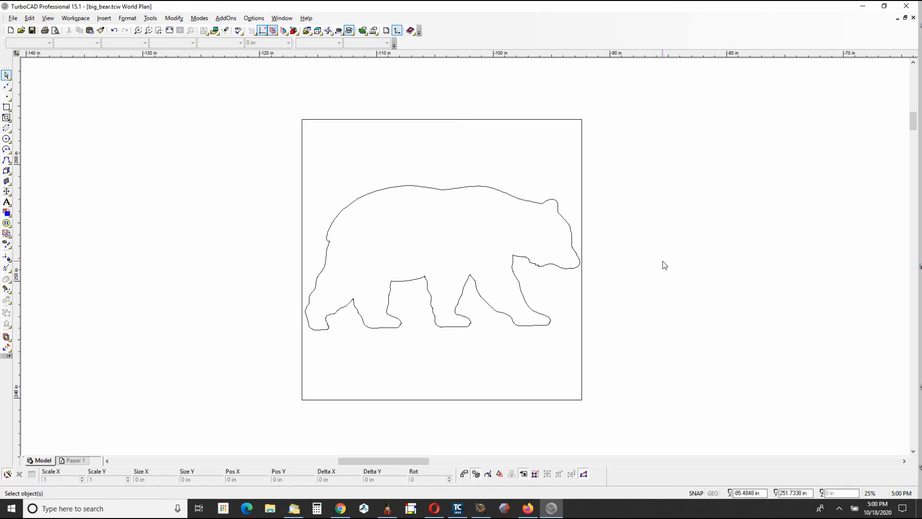
scroll(663, 264, down, 1)
scroll(480, 257, down, 2)
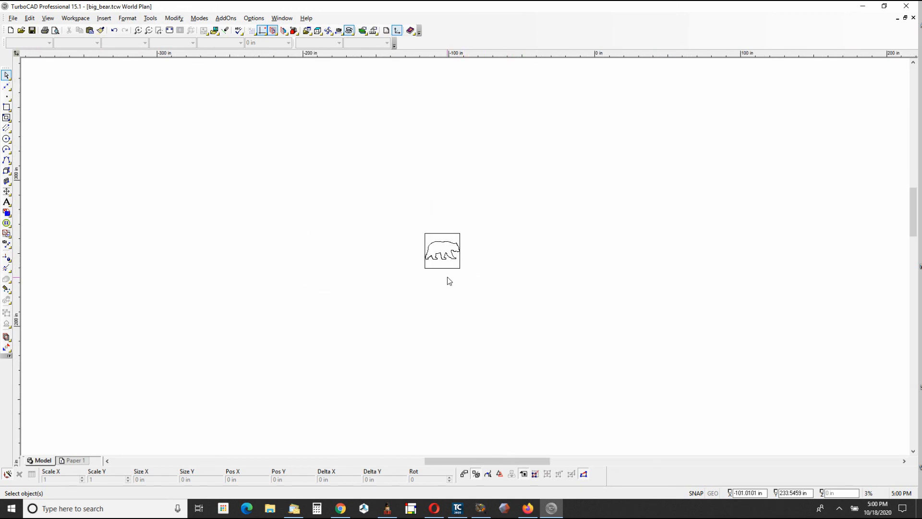